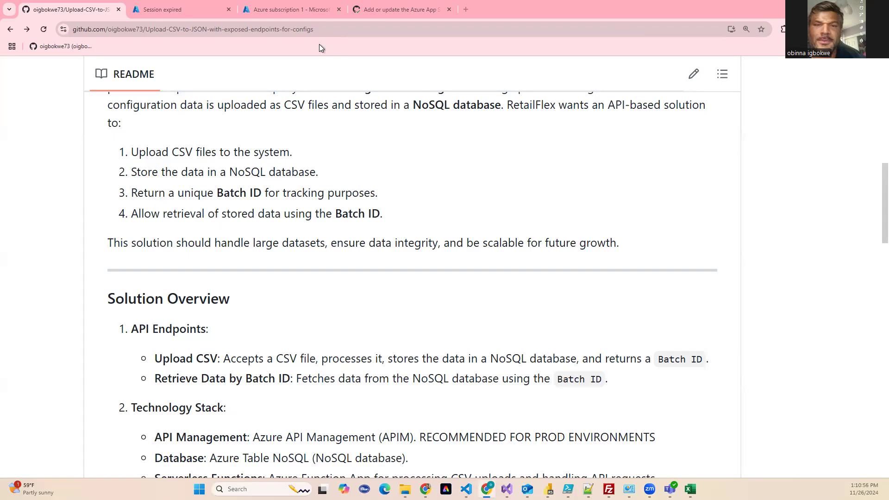
# - Review the README's business scenario, solution overview, application settings, configuration files and required container and table names
pyautogui.scroll(5, 217, 115)
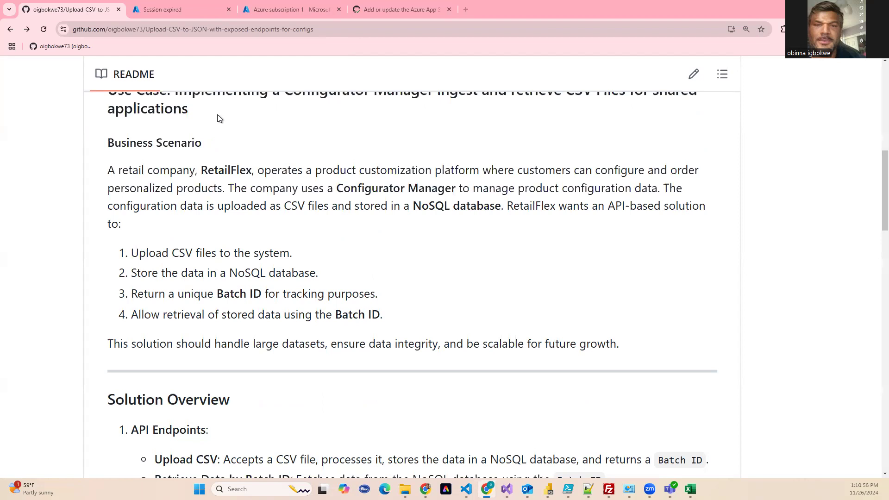
pyautogui.scroll(1, 219, 118)
pyautogui.scroll(-3, 219, 119)
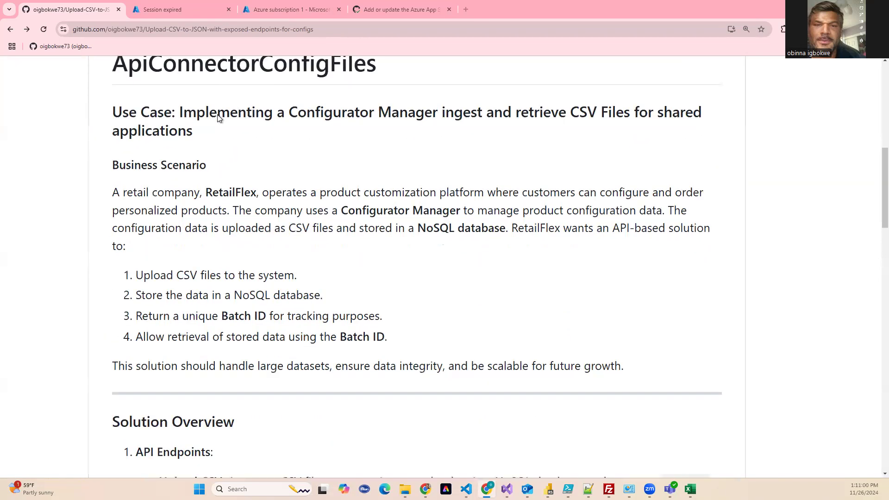
pyautogui.scroll(-3, 208, 213)
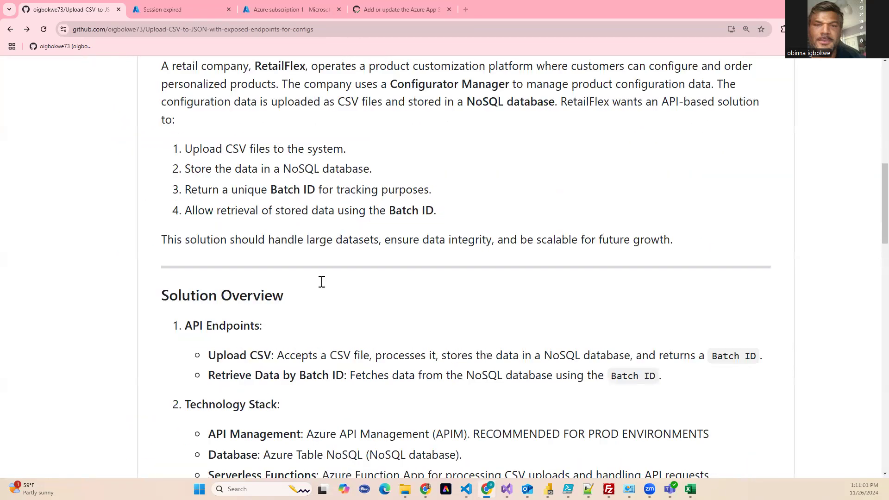
pyautogui.scroll(-2, 375, 343)
pyautogui.scroll(-10, 376, 343)
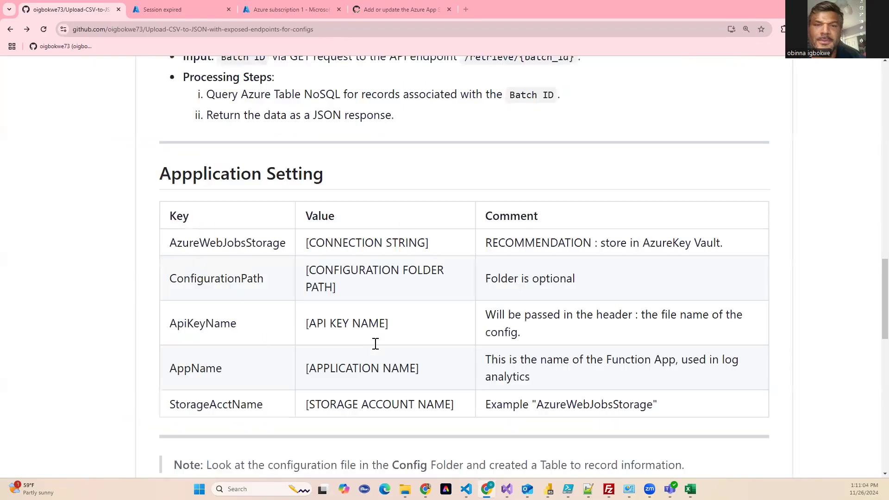
pyautogui.scroll(-1, 342, 322)
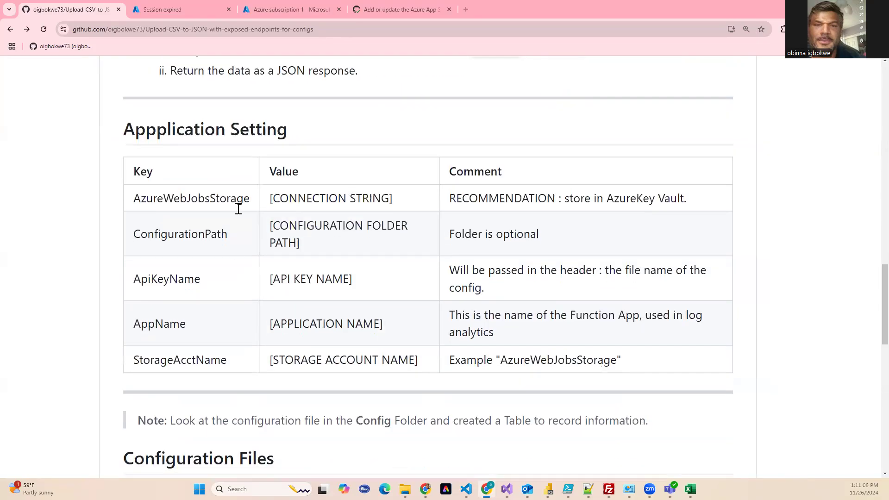
pyautogui.scroll(-5, 227, 252)
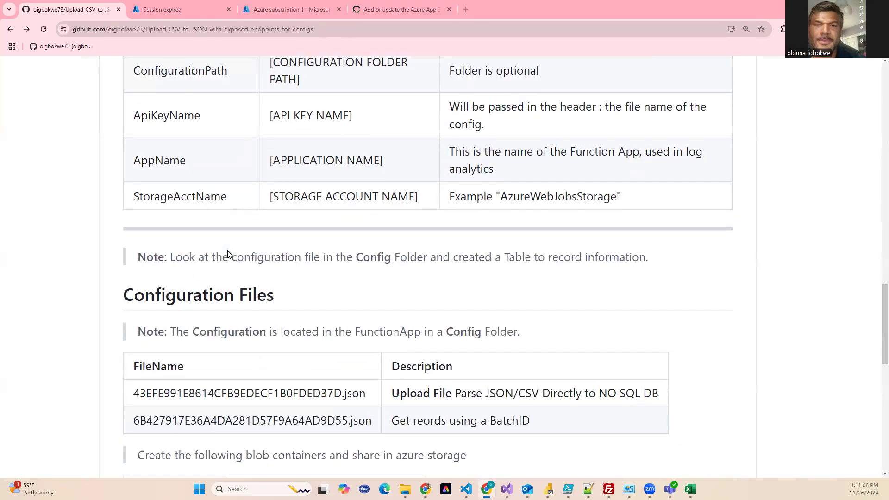
pyautogui.scroll(-1, 211, 282)
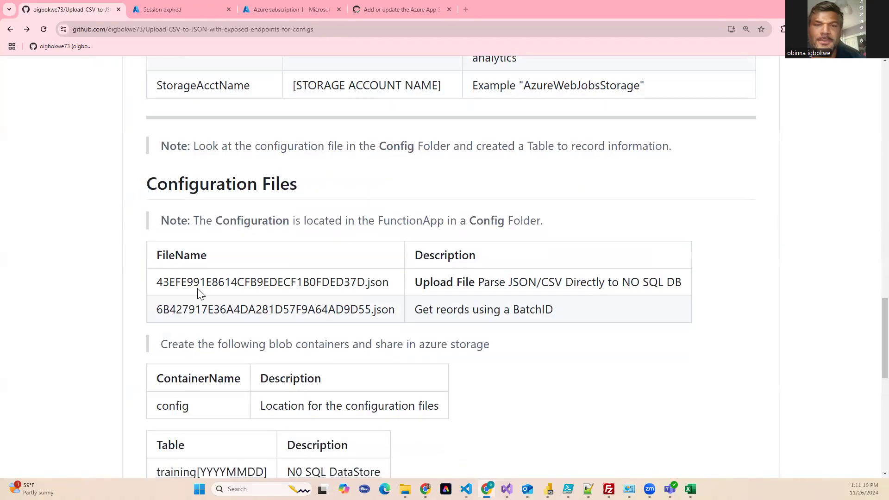
pyautogui.scroll(-1, 220, 307)
pyautogui.hscroll(2, 220, 306)
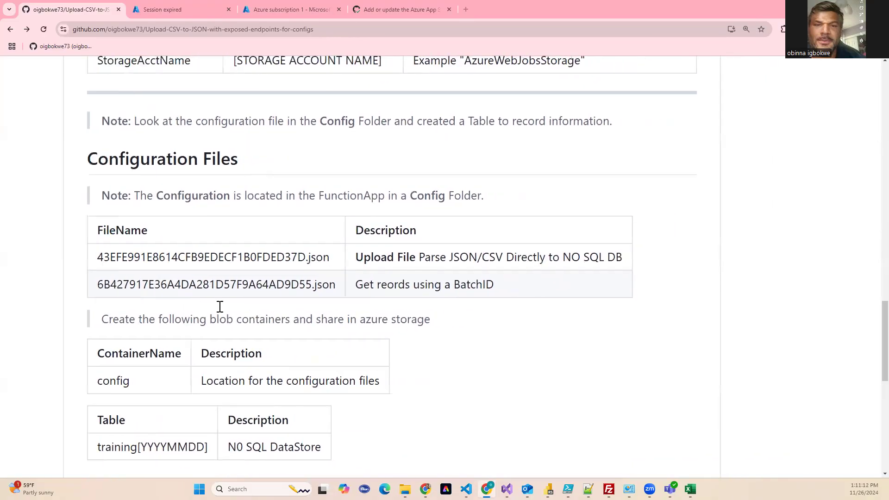
pyautogui.scroll(-2, 219, 307)
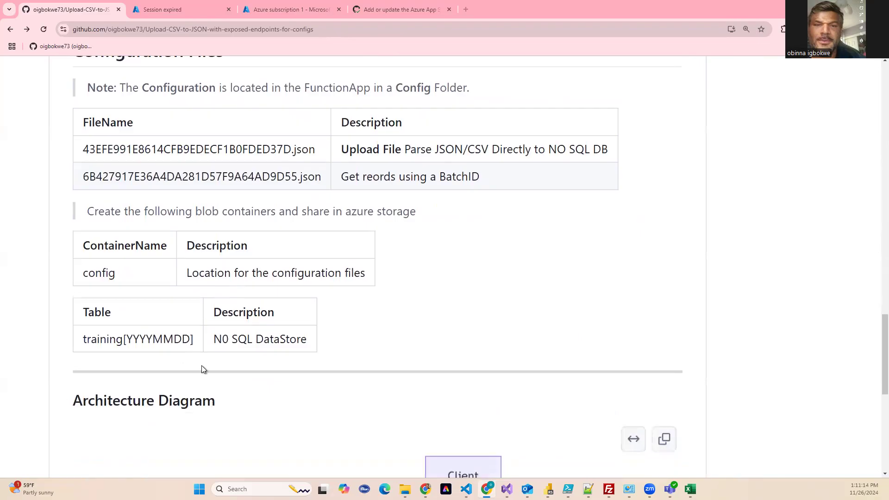
# - Examine the README's architecture diagram, following the Upload CSV and Retrieve Data flows through the Azure components
pyautogui.scroll(-3, 203, 369)
pyautogui.scroll(1, 202, 369)
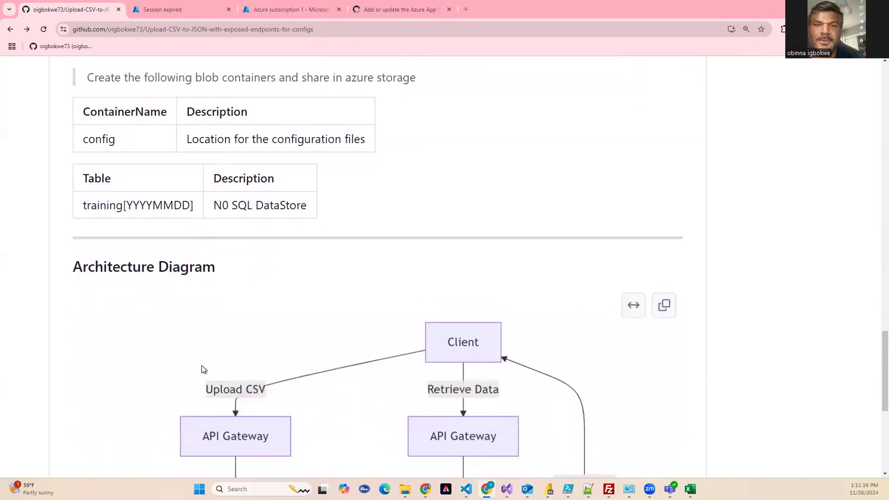
pyautogui.scroll(-5, 202, 369)
pyautogui.hscroll(-1, 200, 369)
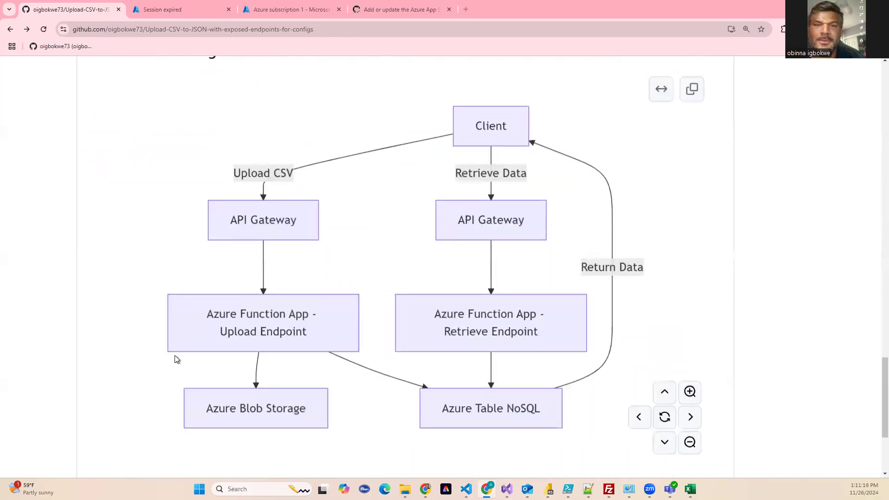
pyautogui.scroll(3, 227, 292)
pyautogui.hscroll(1, 227, 292)
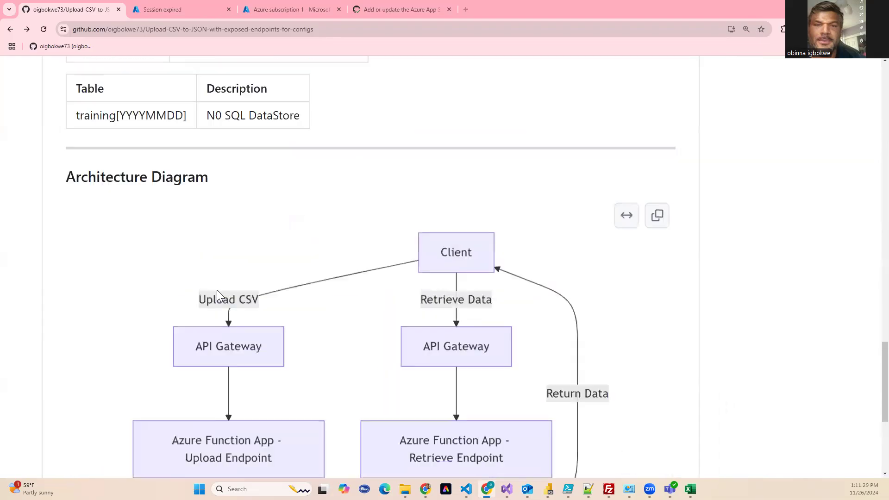
pyautogui.scroll(2, 217, 290)
pyautogui.hscroll(1, 216, 290)
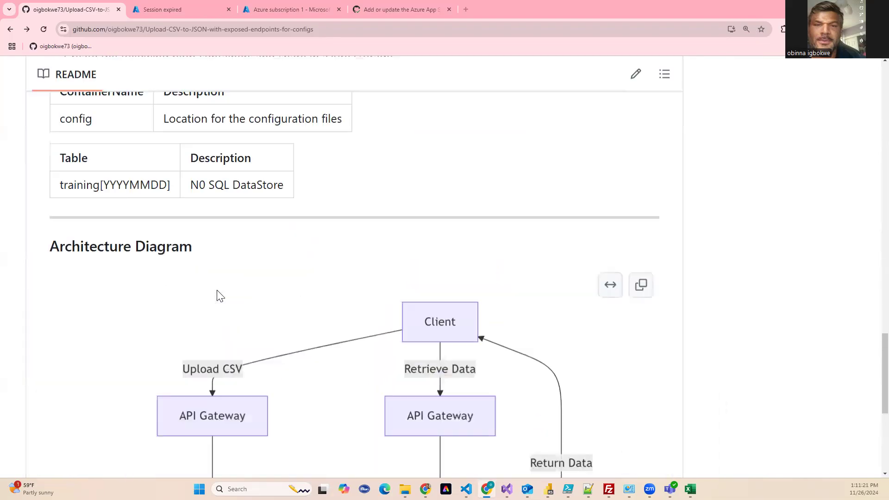
# - Switch to the Azure portal and inspect the functions of the training20241126 function app in the training20241126 resource group
pyautogui.click(287, 9)
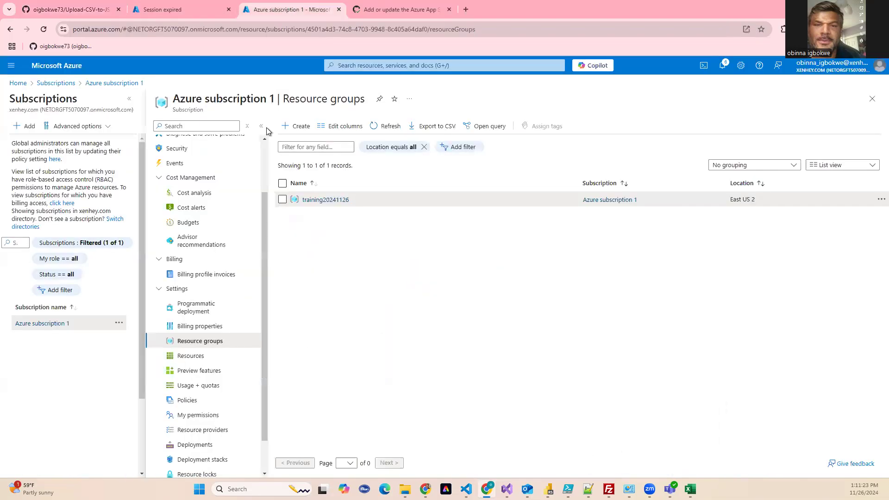
pyautogui.click(327, 200)
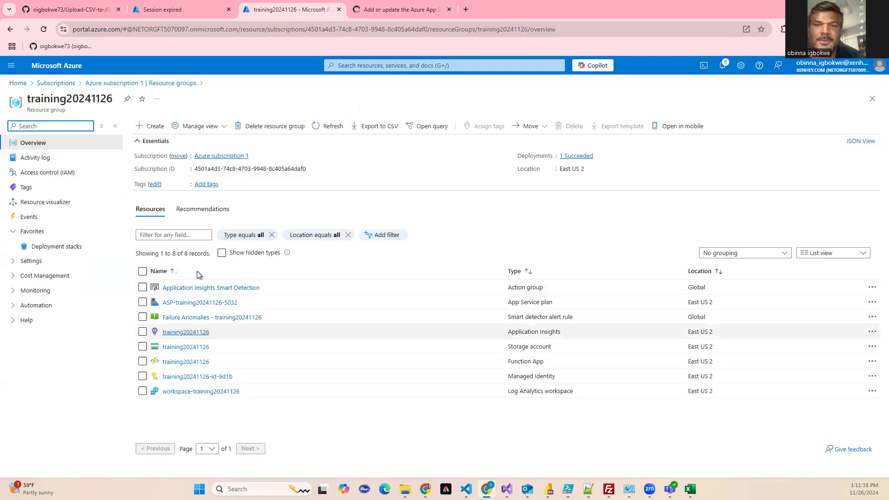
pyautogui.click(192, 362)
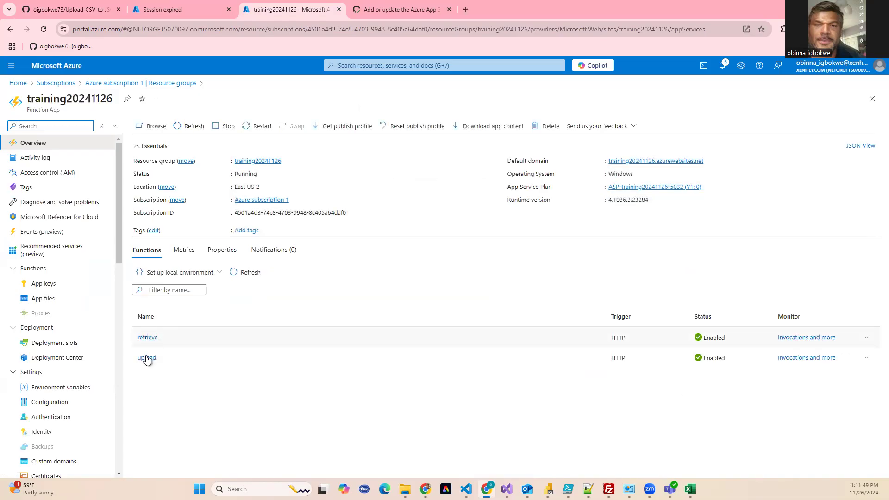
pyautogui.click(870, 100)
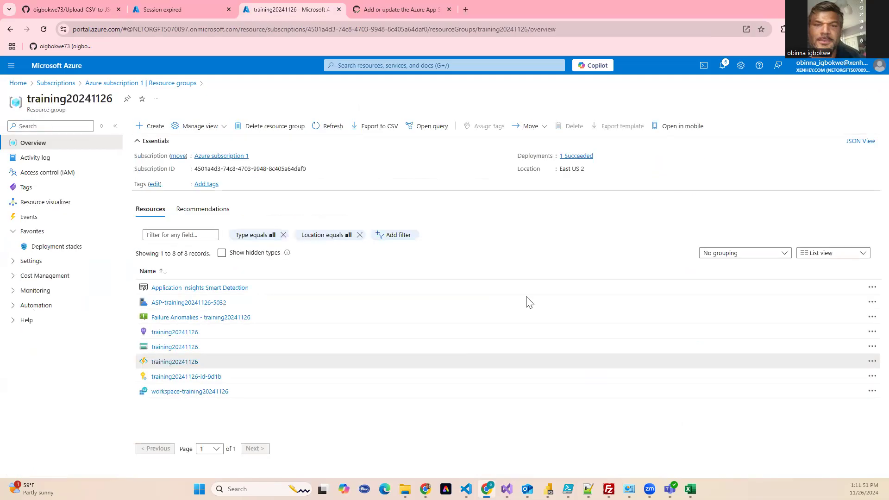
# - Inspect the JSON files in the config blob container of the training20241126 storage account
pyautogui.click(199, 347)
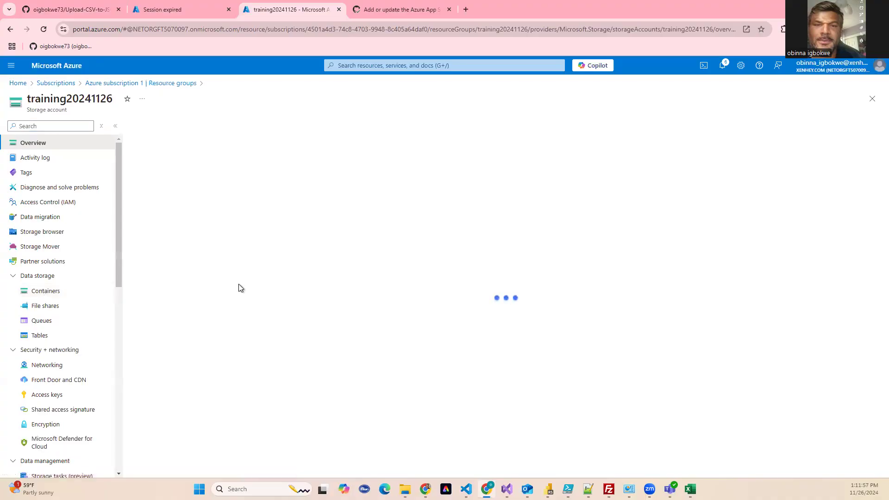
pyautogui.click(61, 292)
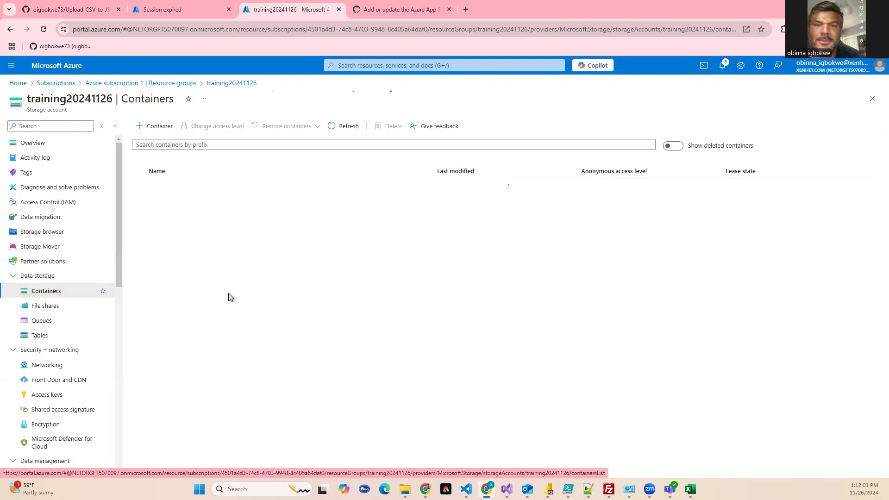
pyautogui.click(157, 217)
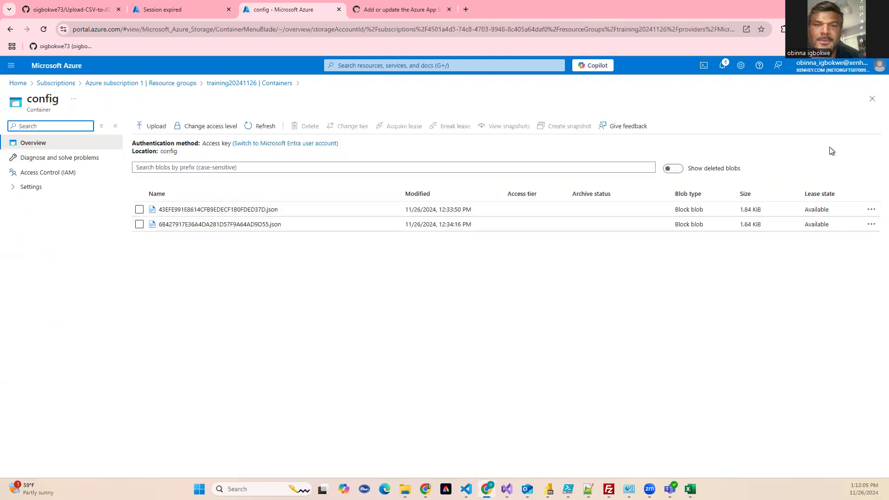
pyautogui.click(872, 98)
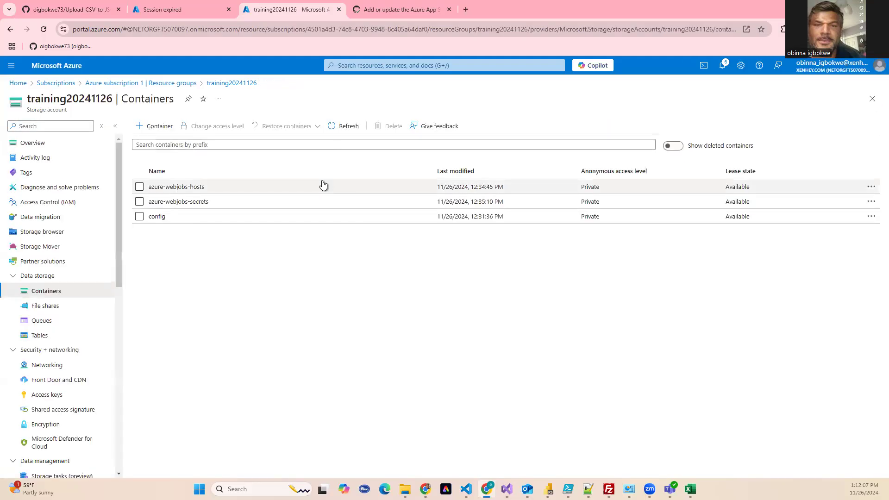
# - Inspect the training20241126 table in the storage browser and reopen the training20241126 function app
pyautogui.click(40, 232)
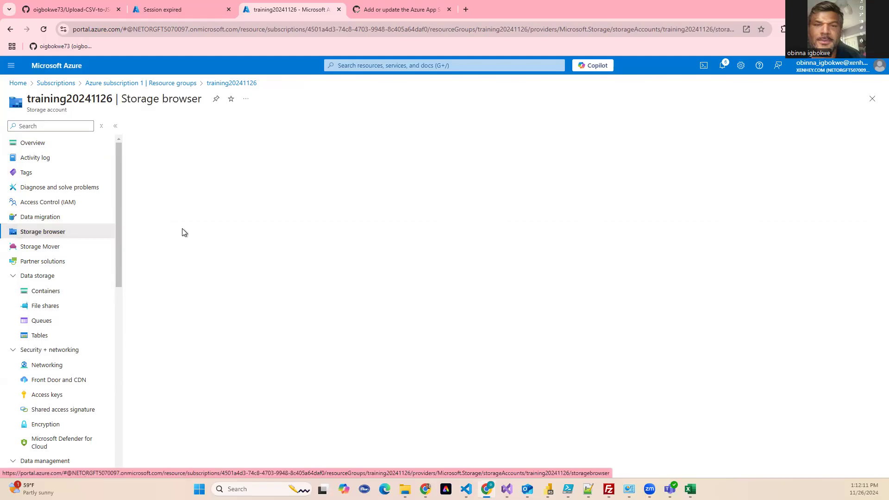
pyautogui.click(162, 220)
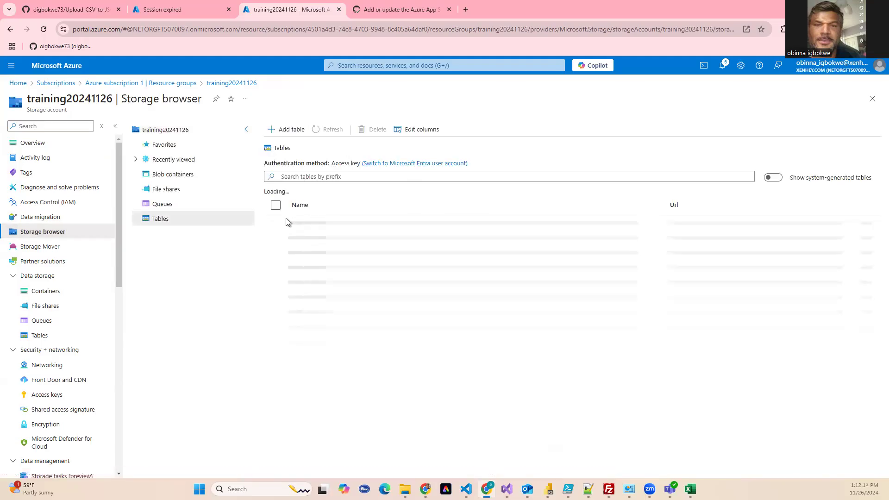
pyautogui.click(329, 239)
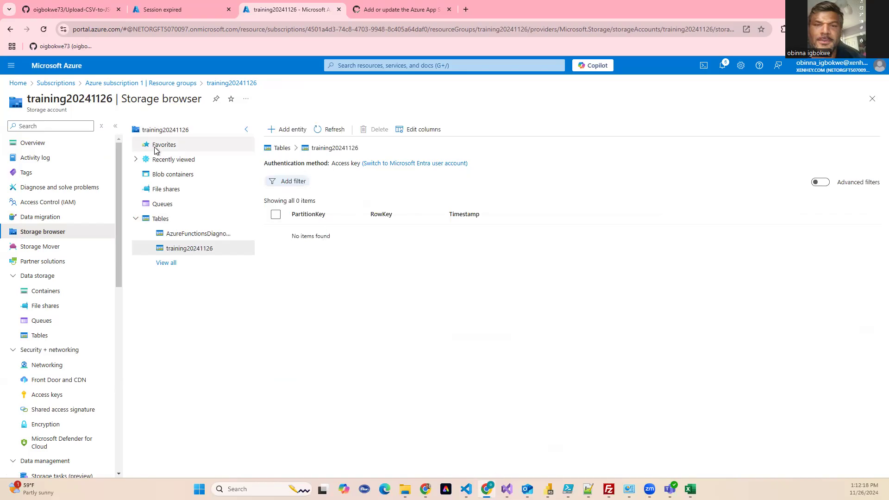
pyautogui.click(873, 100)
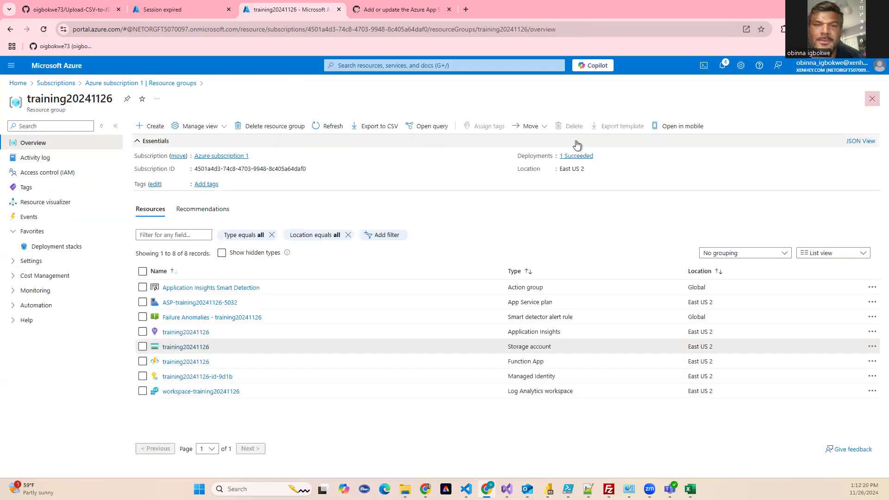
pyautogui.click(185, 364)
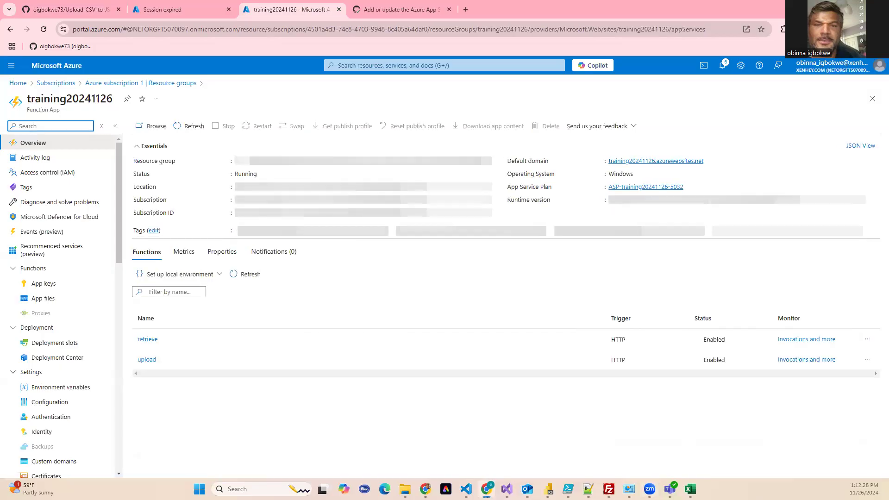
# - Open postman.com/downloads/ in a new browser tab and review the Postman download options, including the Windows 64-bit app
pyautogui.click(466, 9)
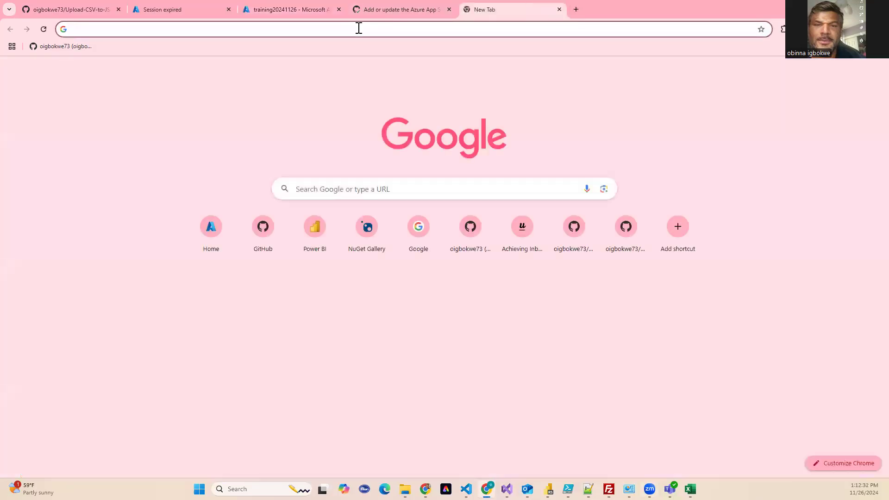
pyautogui.click(359, 28)
pyautogui.write('post')
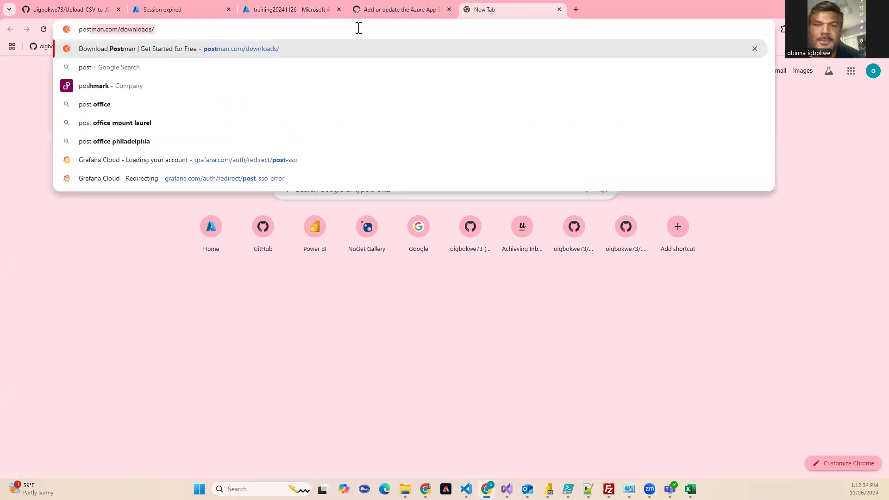
pyautogui.press('Right')
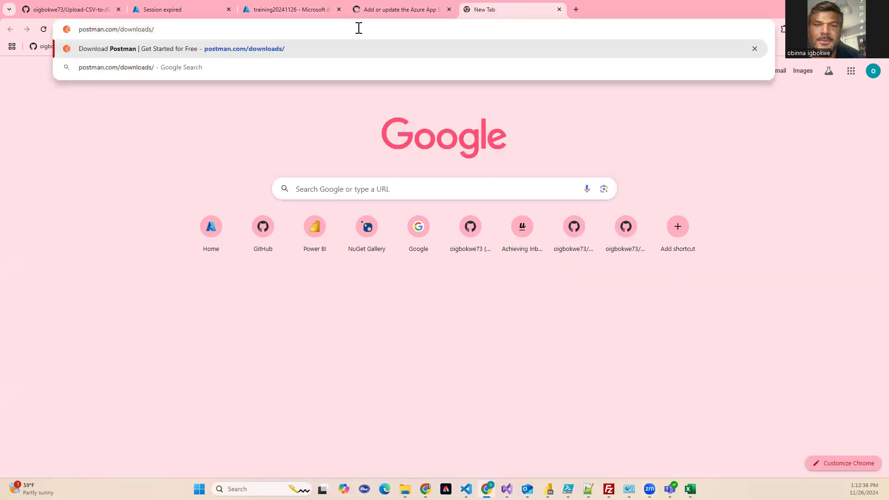
pyautogui.press('Return')
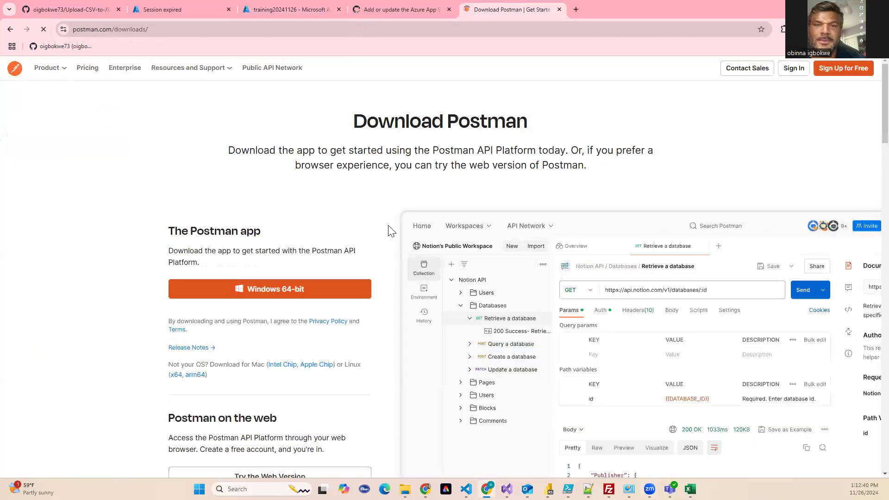
pyautogui.scroll(-1, 364, 287)
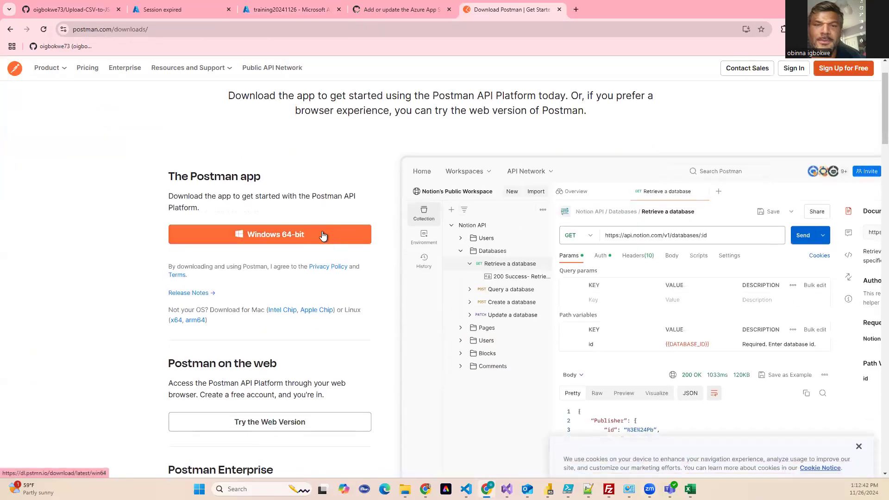
pyautogui.click(357, 234)
pyautogui.scroll(-1, 361, 301)
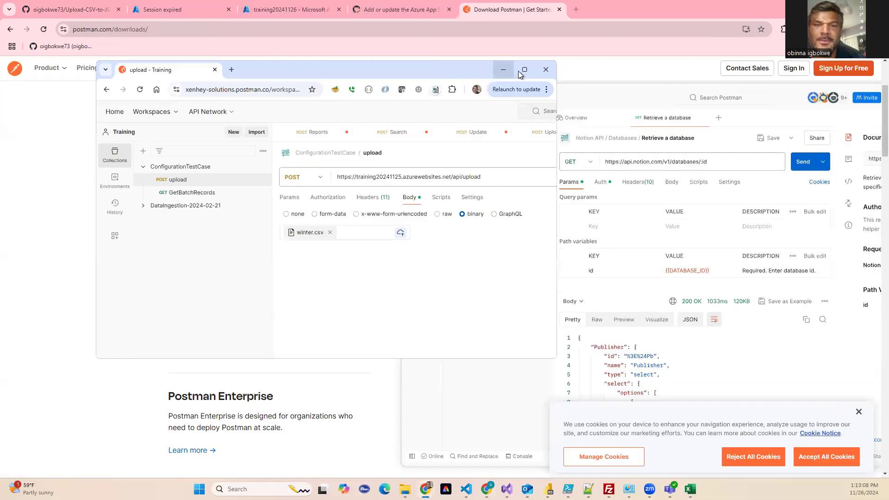
# - Maximize the Postman Training workspace and view the GetBatchRecords and upload requests in the ConfigurationTestCase collection
pyautogui.click(520, 71)
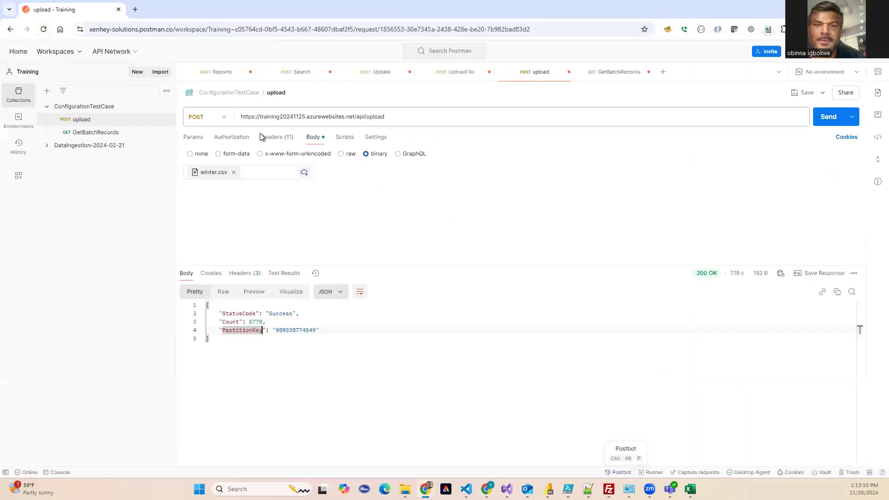
pyautogui.click(85, 133)
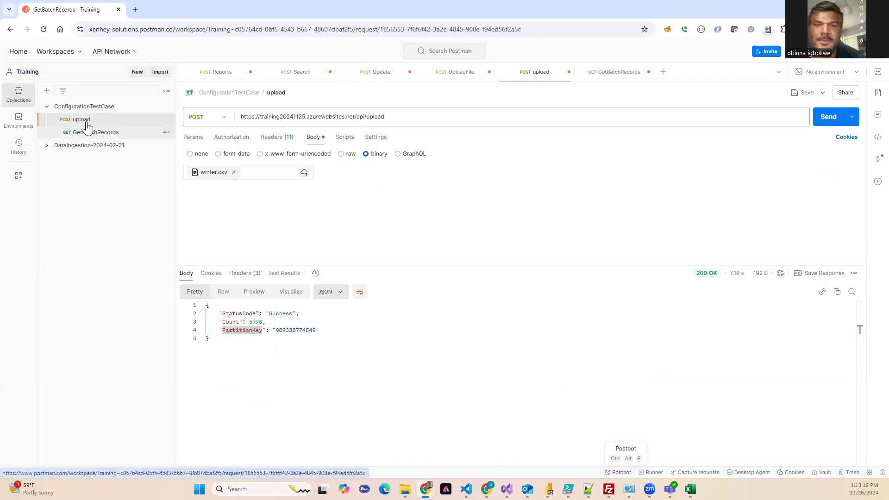
pyautogui.click(88, 124)
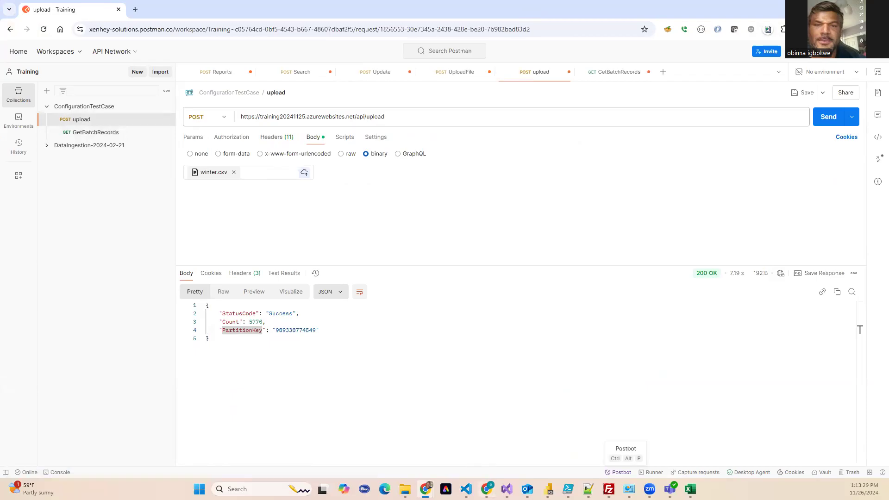
# - Switch to the Azure portal and open the first JSON file in the training20241126 storage account's config container for editing
pyautogui.moveTo(486, 489)
pyautogui.click(504, 468)
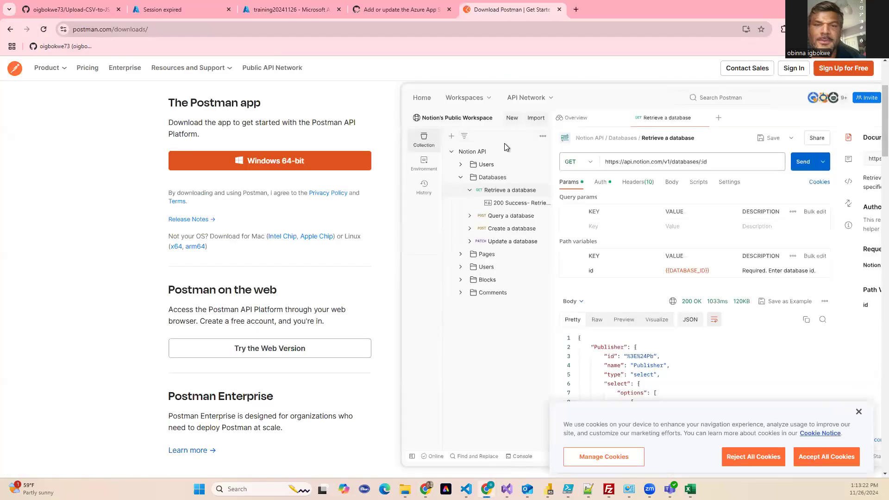
pyautogui.click(313, 13)
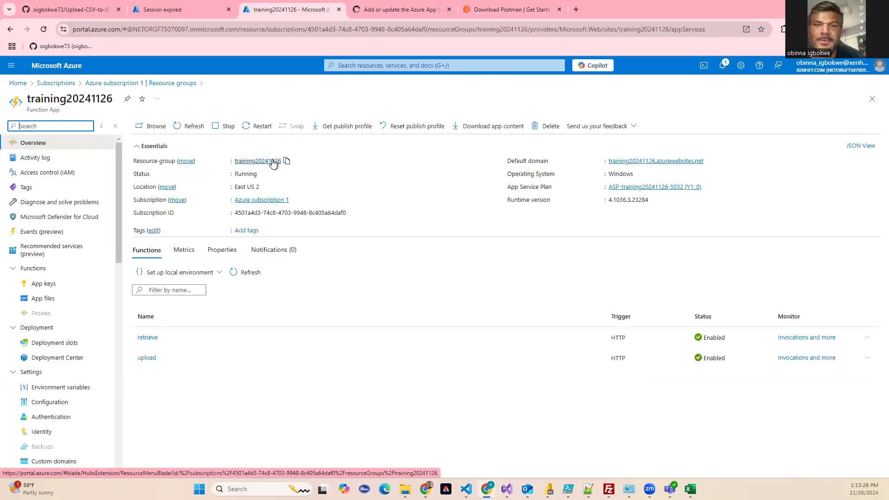
pyautogui.click(870, 100)
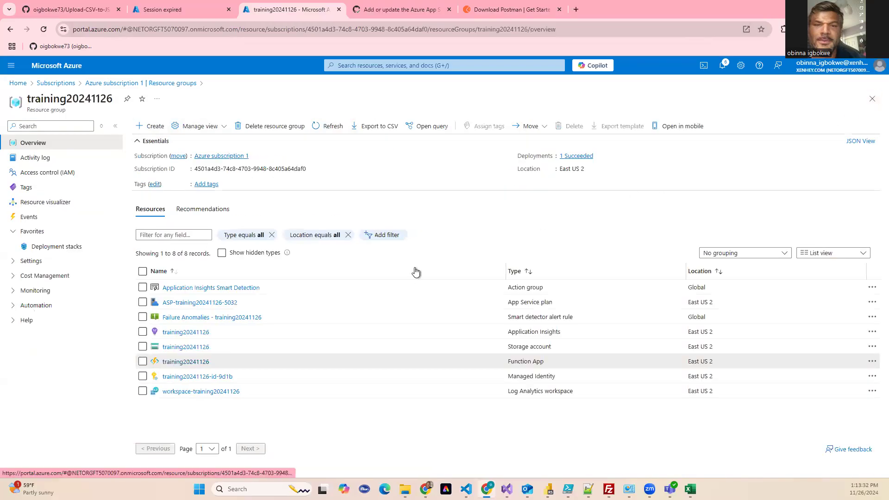
pyautogui.click(184, 348)
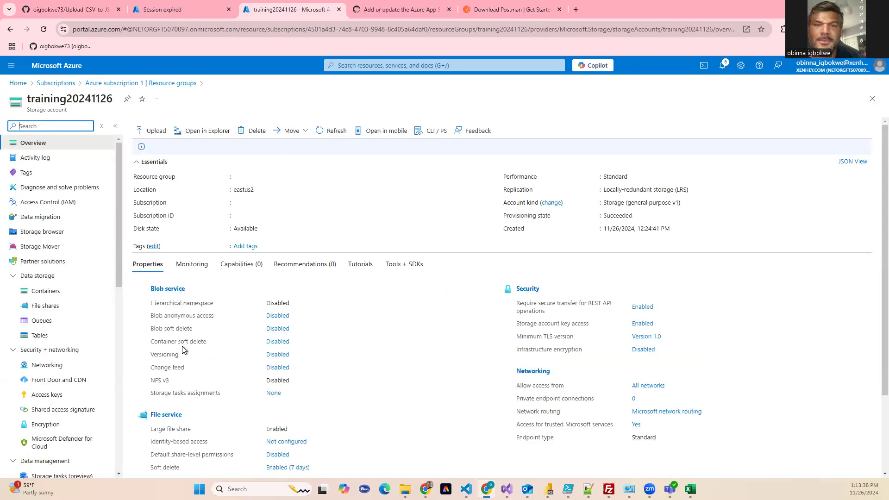
pyautogui.click(52, 296)
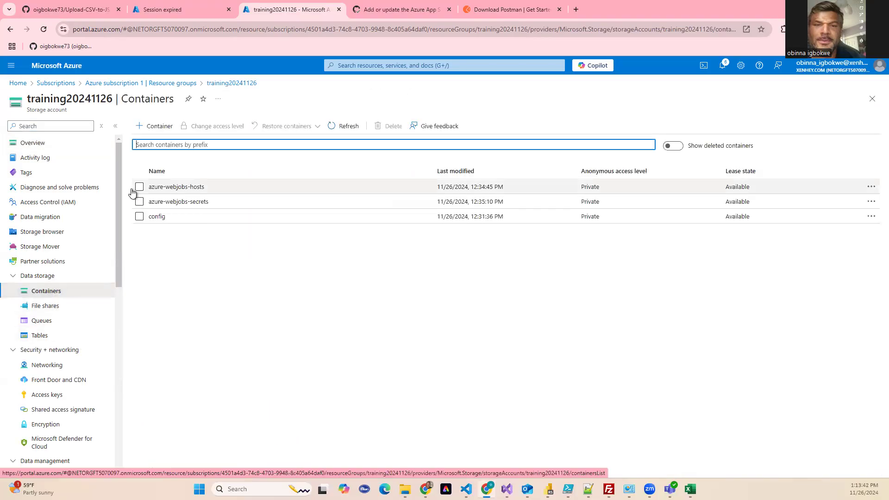
pyautogui.click(157, 217)
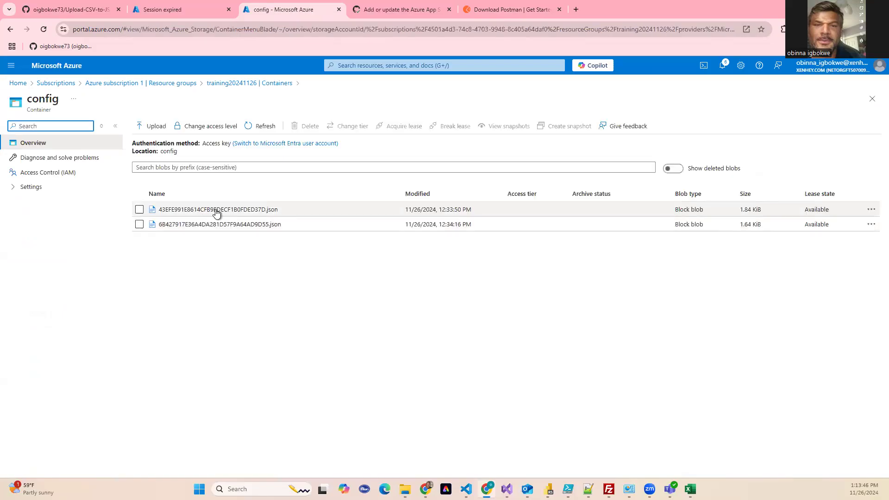
pyautogui.click(218, 210)
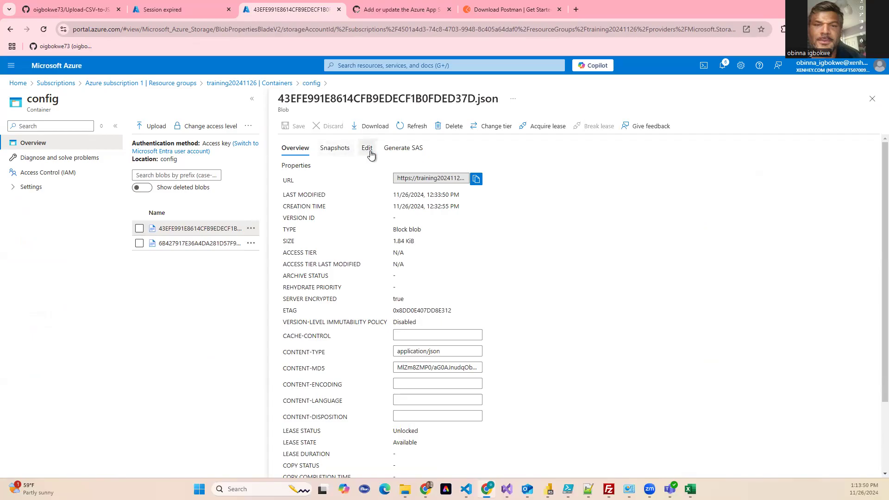
pyautogui.click(367, 148)
# - Set IsEnable to "false" for the ConvertCSVToJson process in the JSON configuration
pyautogui.scroll(-2, 393, 299)
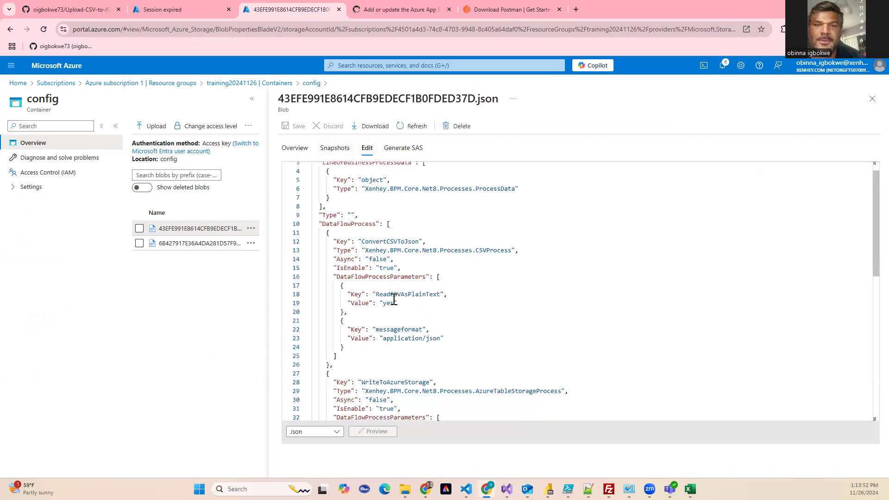
pyautogui.scroll(-1, 371, 229)
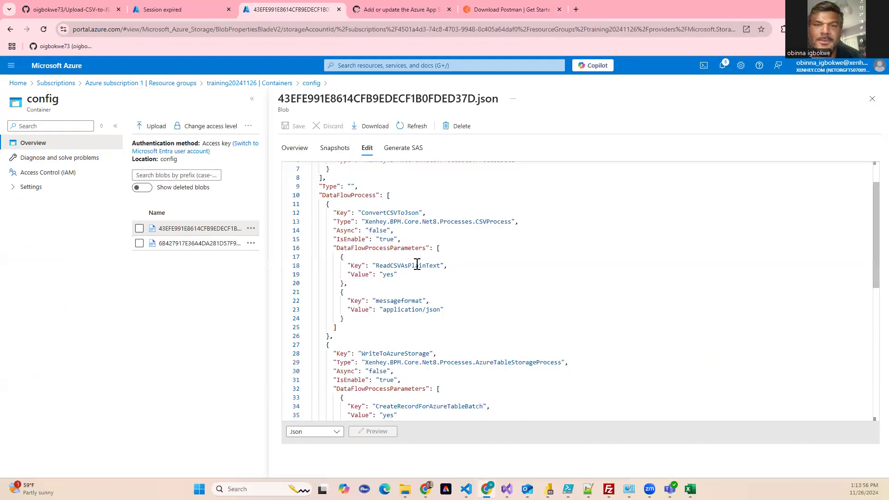
pyautogui.doubleClick(348, 240)
pyautogui.doubleClick(387, 240)
pyautogui.write('false')
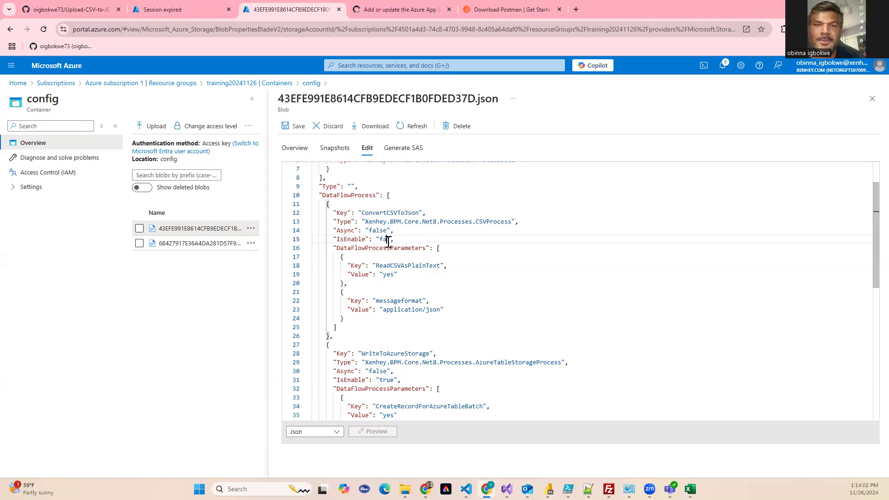
# - Disable the WriteToAzureStorage process by setting its IsEnable value to "false"
pyautogui.scroll(-1, 389, 333)
pyautogui.doubleClick(387, 332)
pyautogui.write('false')
# - Set IsEnable to "false" for the TransformPayloadResponse process and save the JSON file
pyautogui.scroll(-2, 414, 325)
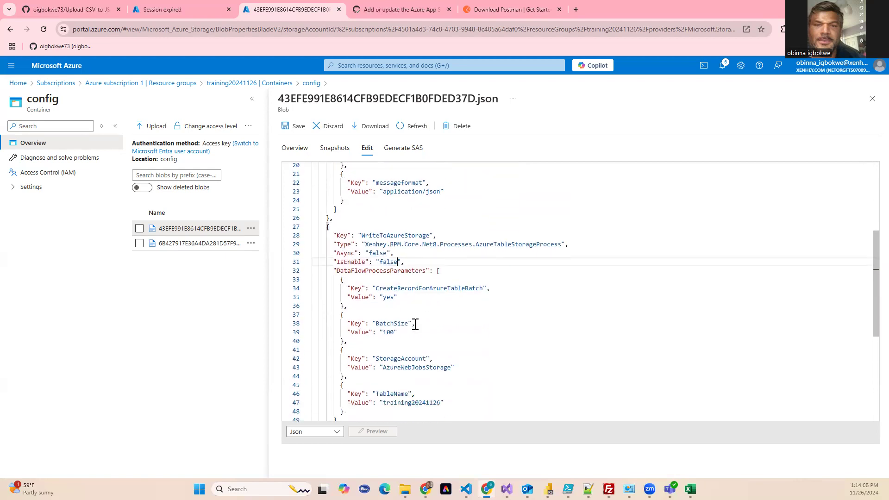
pyautogui.scroll(-5, 416, 324)
pyautogui.doubleClick(388, 274)
pyautogui.write('false')
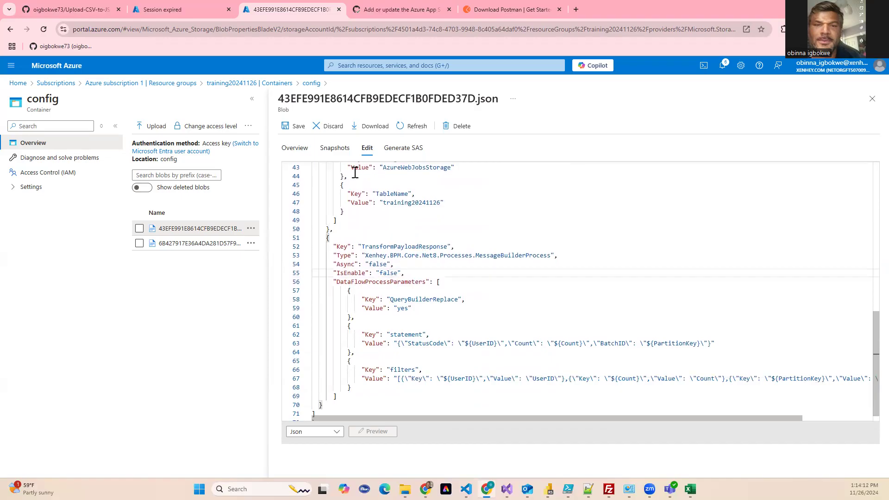
pyautogui.click(299, 128)
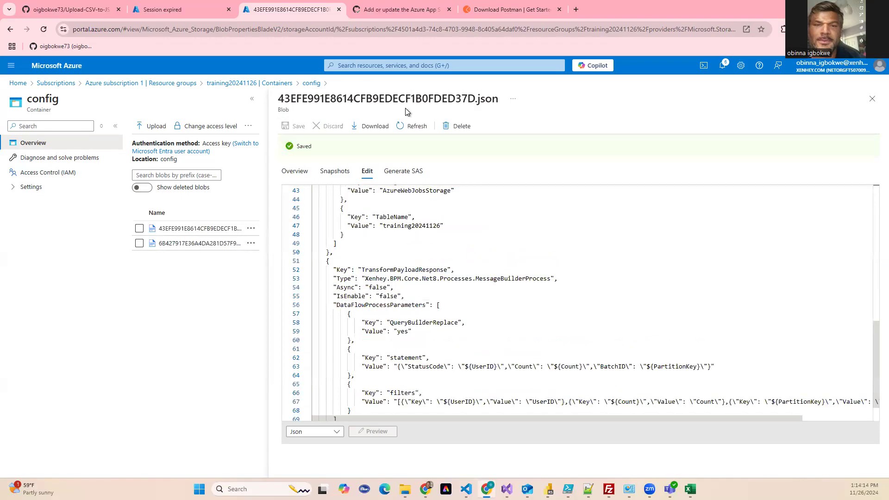
# - Compare the config file's name without its extension with the x-api-key header value of the upload request in Postman
pyautogui.doubleClick(416, 98)
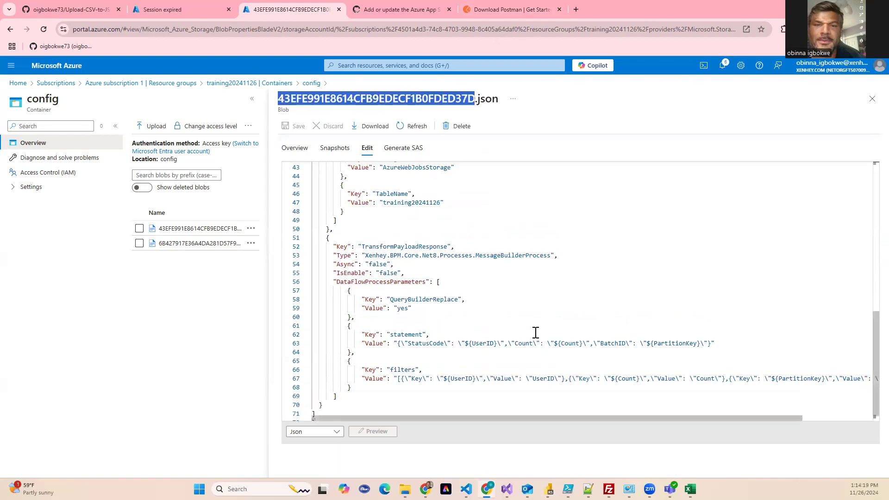
pyautogui.hotkey('alt', 'Tab')
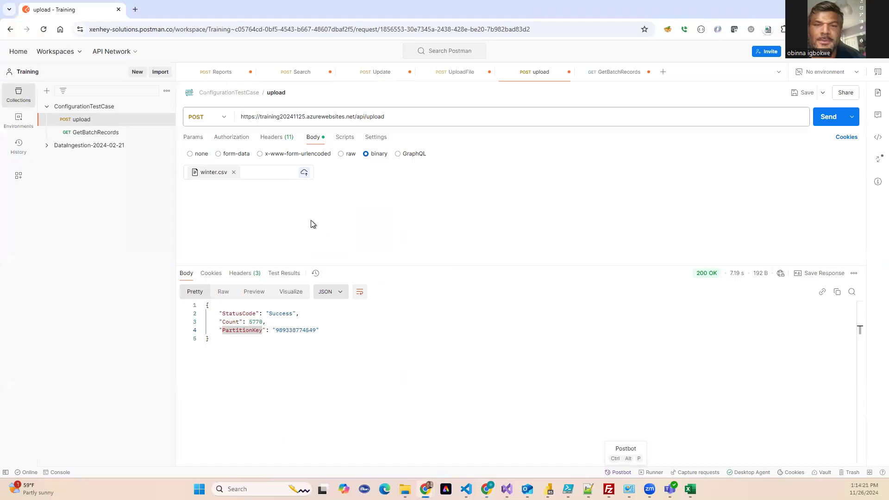
pyautogui.click(272, 136)
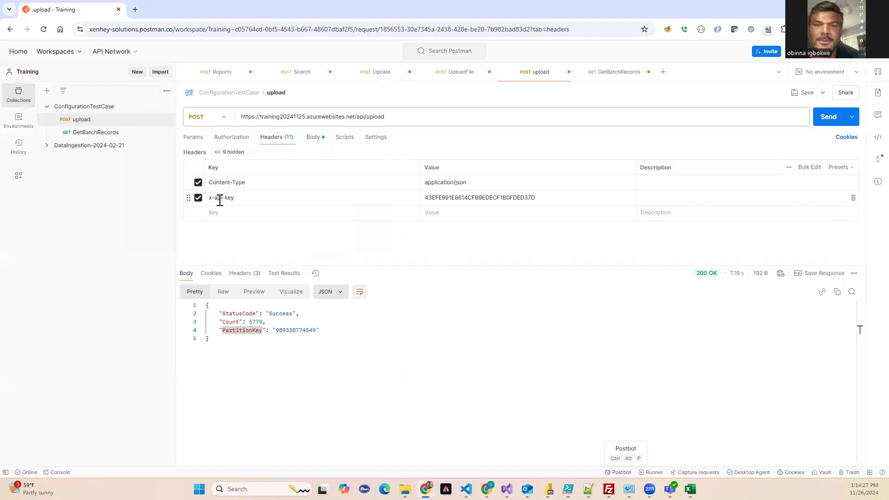
pyautogui.doubleClick(509, 198)
pyautogui.click(509, 199)
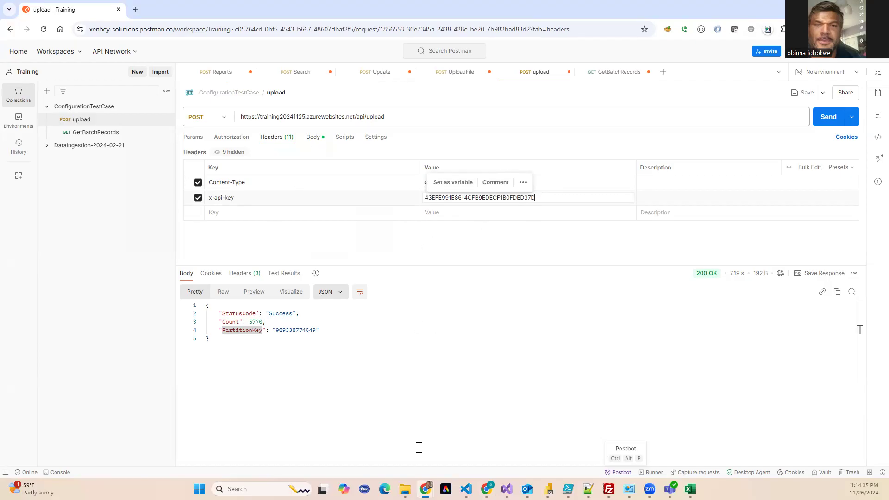
pyautogui.doubleClick(289, 117)
pyautogui.click(294, 116)
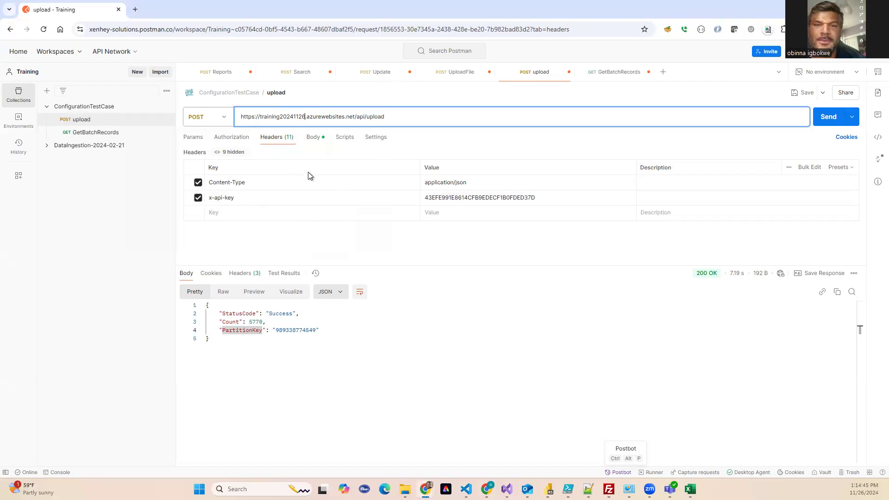
pyautogui.click(313, 138)
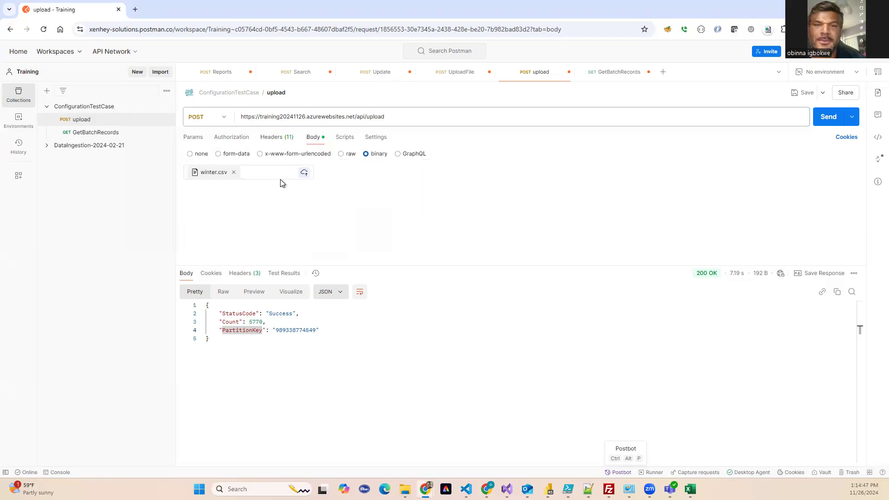
pyautogui.click(235, 173)
pyautogui.click(256, 172)
pyautogui.click(248, 189)
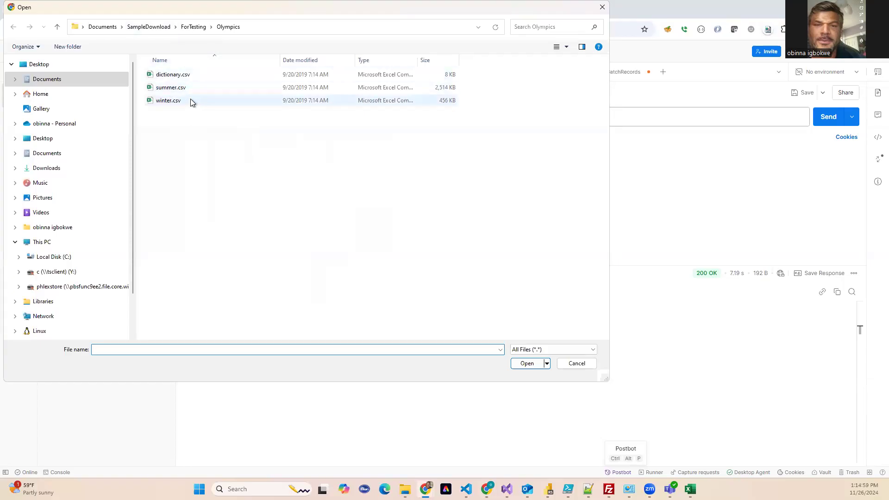
pyautogui.click(184, 106)
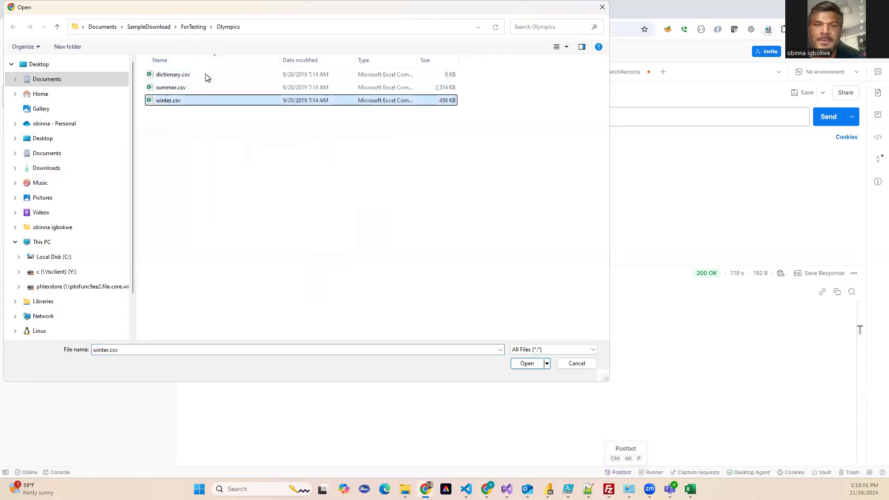
pyautogui.click(528, 363)
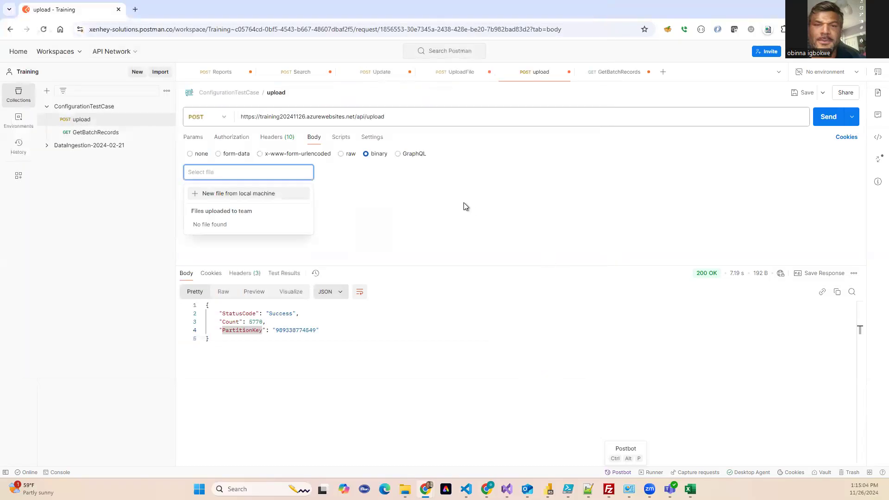
# - Send the upload request, enlarge the response area and review the returned body
pyautogui.click(824, 116)
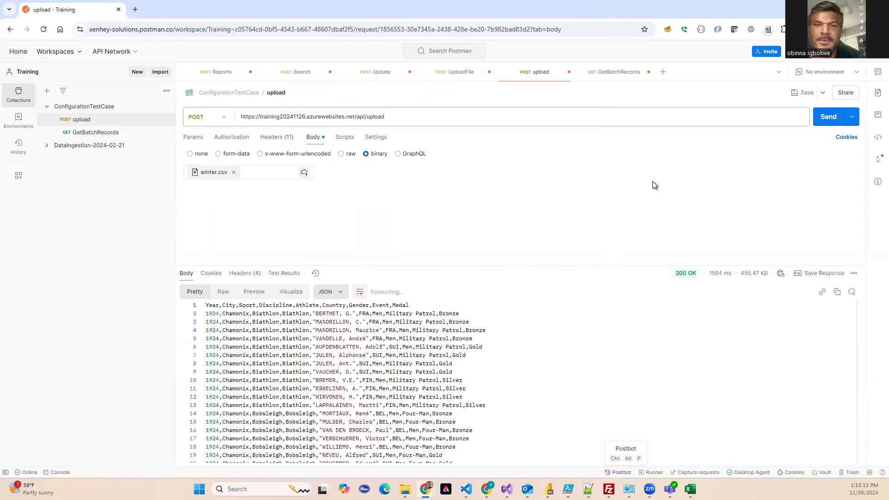
pyautogui.moveTo(508, 265); pyautogui.dragTo(509, 217)
pyautogui.scroll(-10, 455, 322)
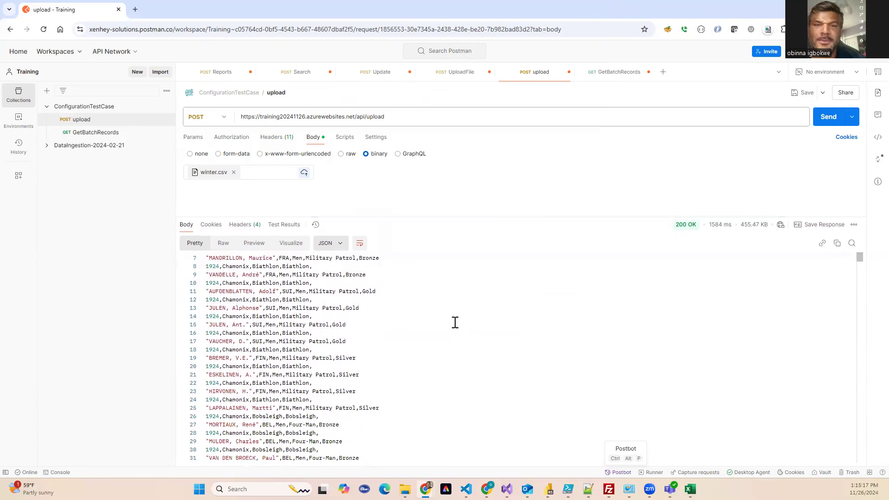
pyautogui.scroll(-6, 455, 323)
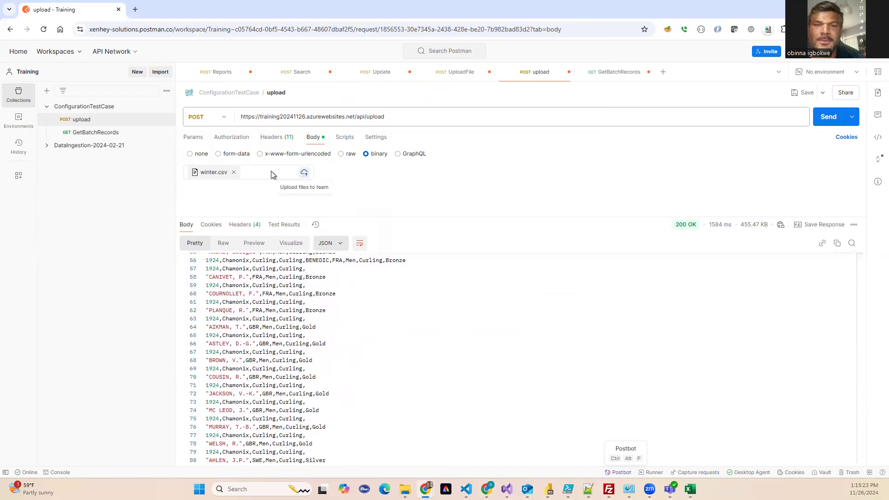
# - Remove the attached file from the request body, browse for a local file and open winter.csv in Notepad++
pyautogui.click(233, 173)
pyautogui.click(244, 176)
pyautogui.click(234, 194)
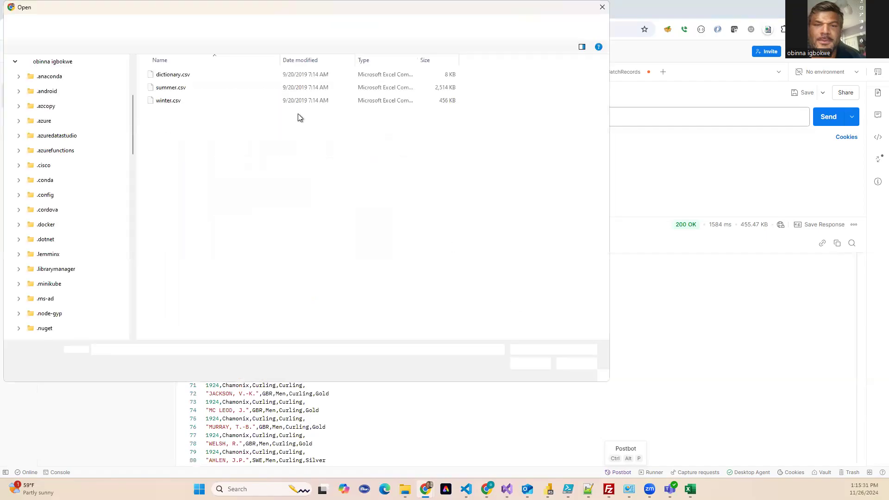
pyautogui.click(181, 99)
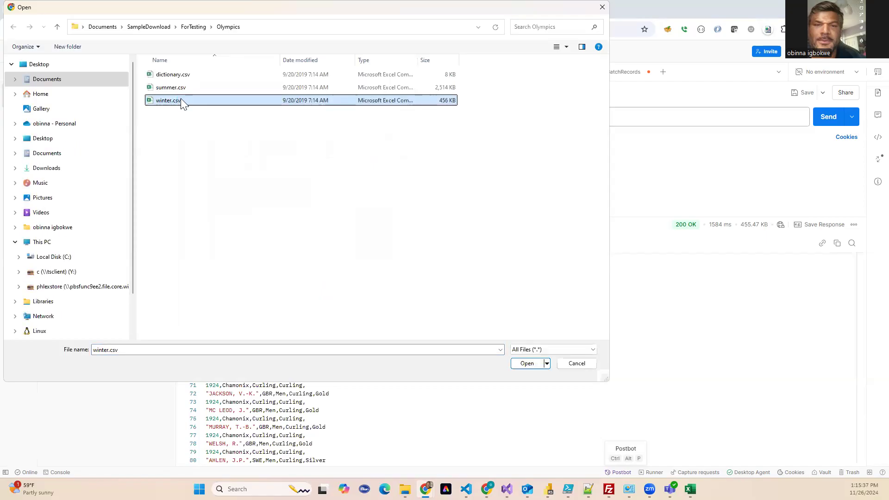
pyautogui.rightClick(180, 99)
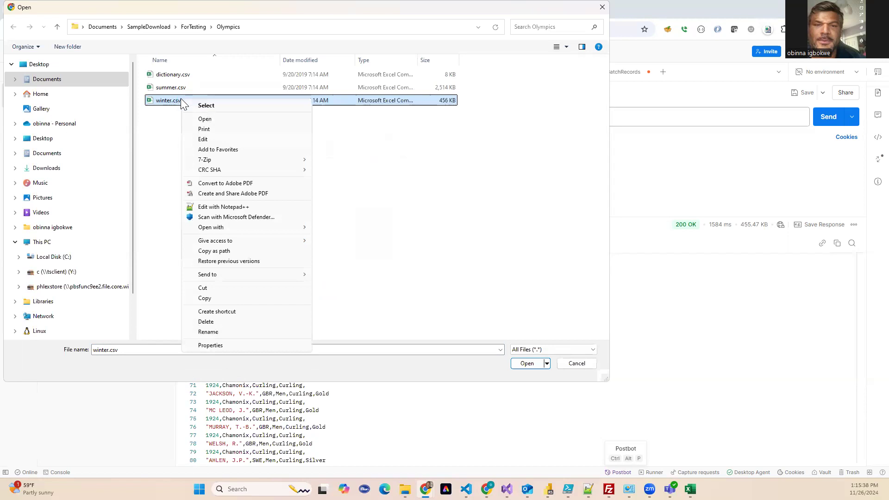
pyautogui.click(251, 207)
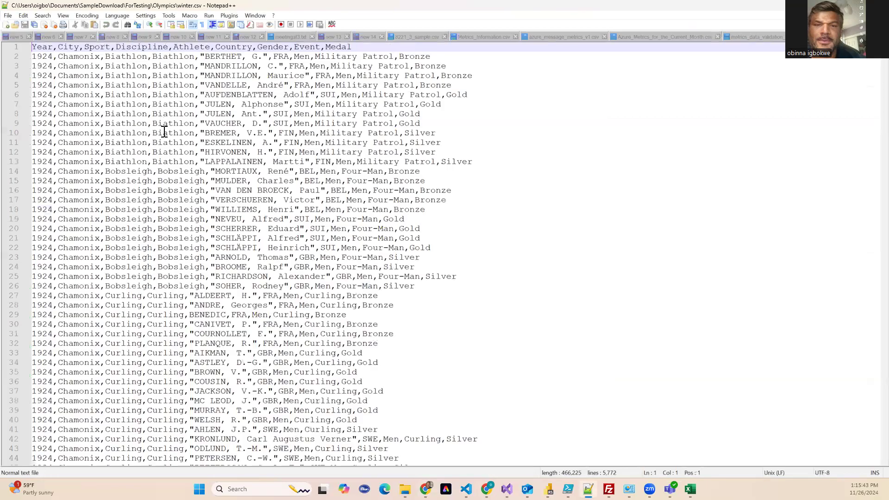
# - Examine the rows of winter.csv in Notepad++ to compare them with the upload response
pyautogui.scroll(-6, 211, 299)
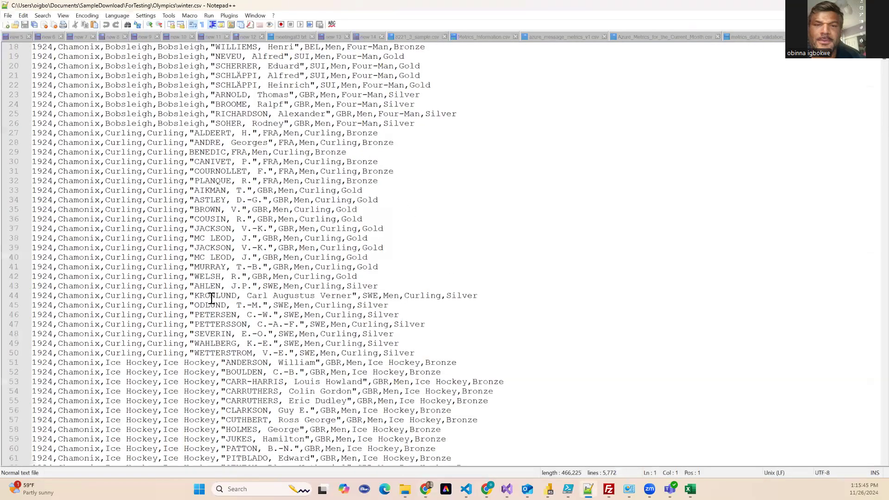
pyautogui.scroll(-14, 211, 298)
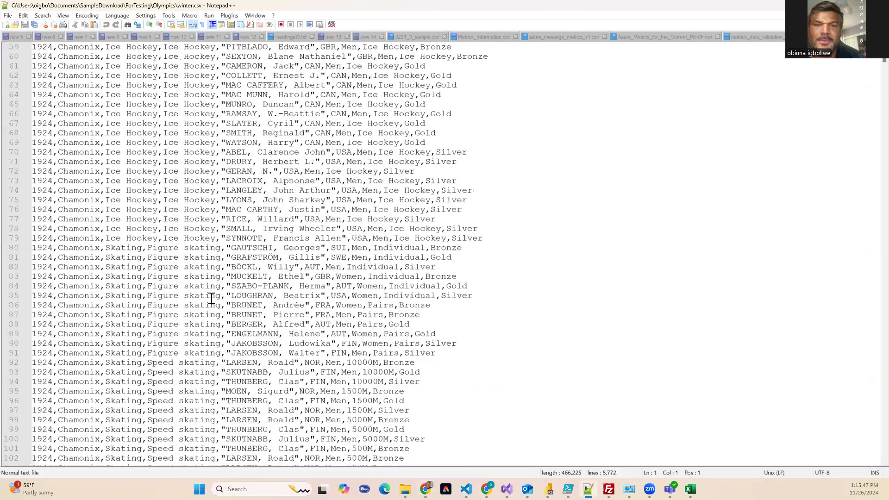
pyautogui.scroll(-6, 211, 298)
pyautogui.scroll(-6, 211, 298)
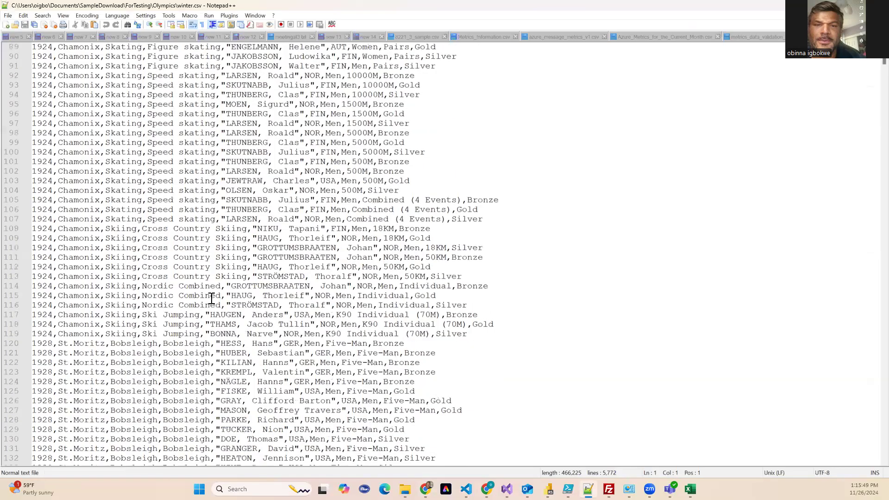
pyautogui.scroll(-4, 211, 298)
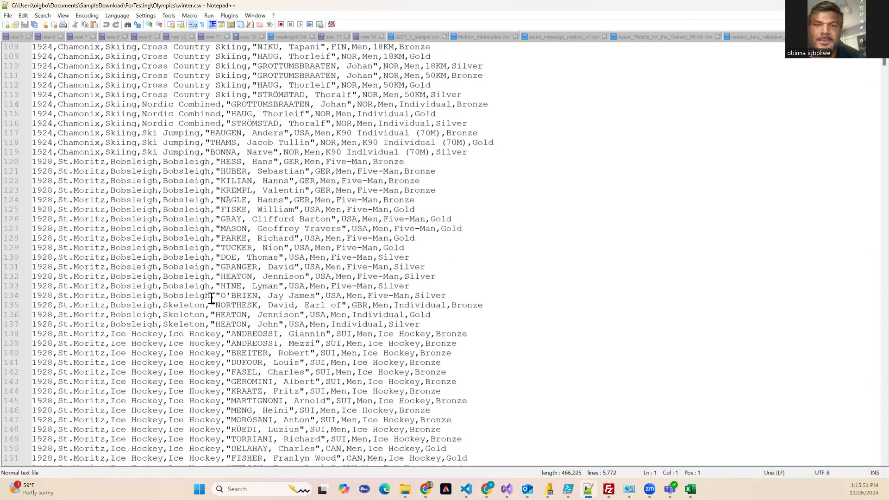
pyautogui.scroll(-4, 211, 298)
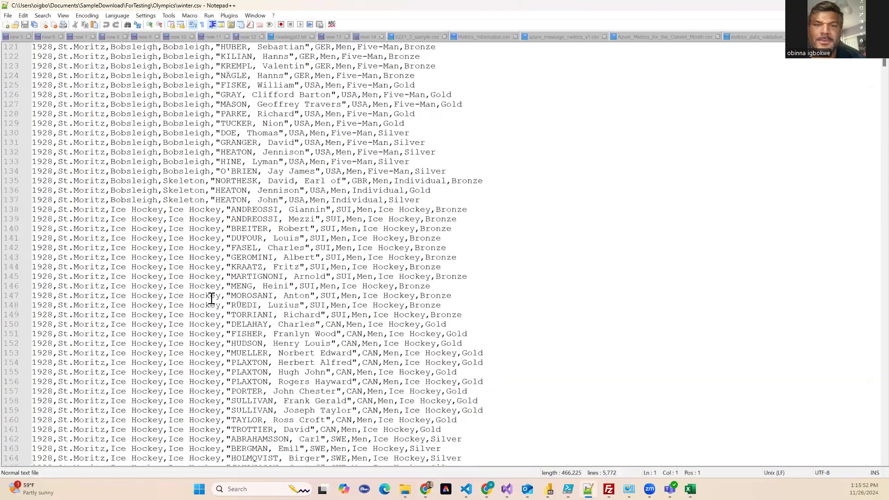
pyautogui.scroll(-5, 212, 298)
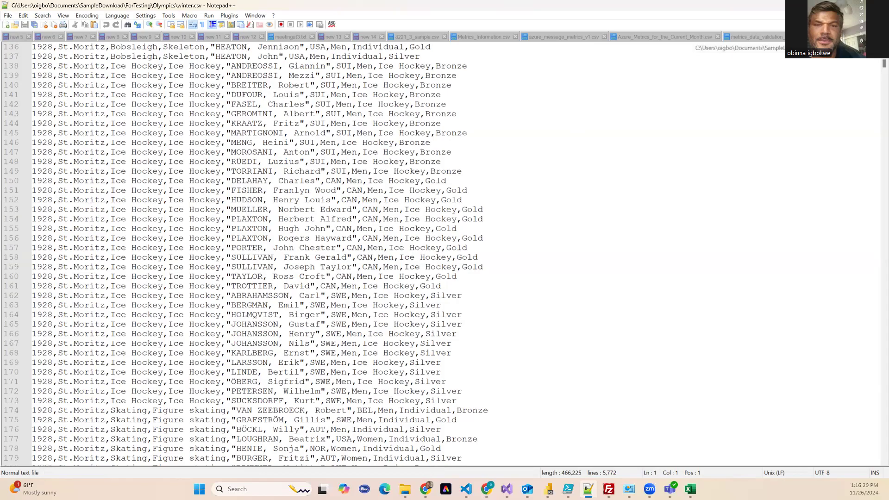
# - Return from the winter.csv source text to Postman, cancel the file selection and review the upload response from its first line
pyautogui.click(755, 37)
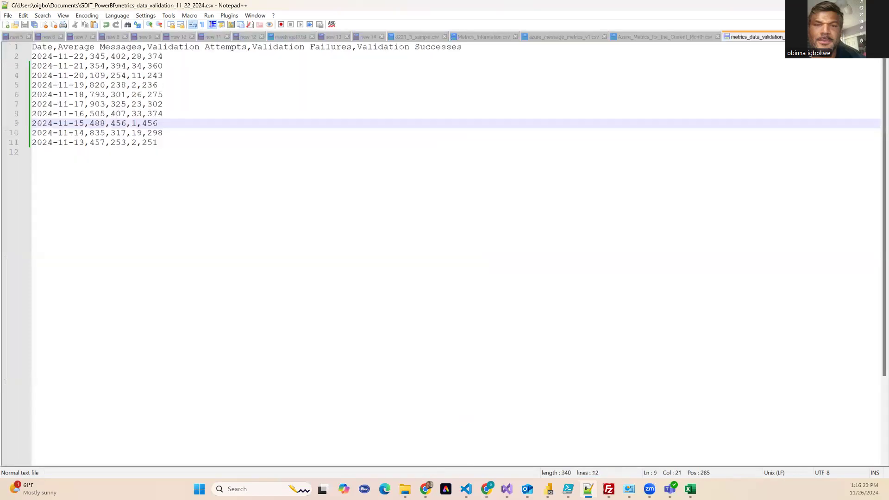
pyautogui.click(825, 6)
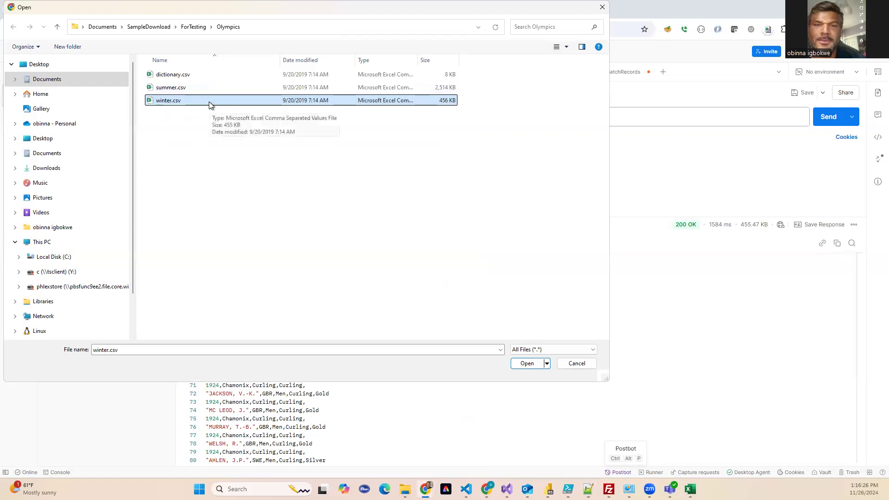
pyautogui.click(576, 366)
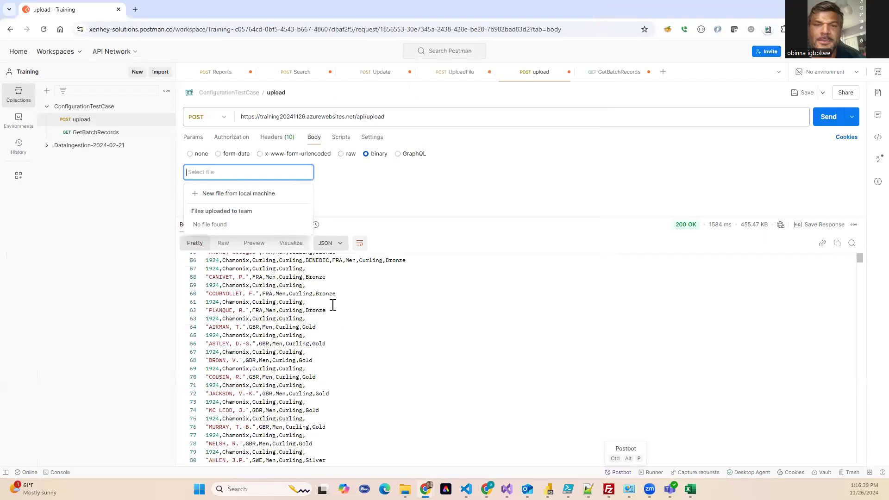
pyautogui.click(423, 212)
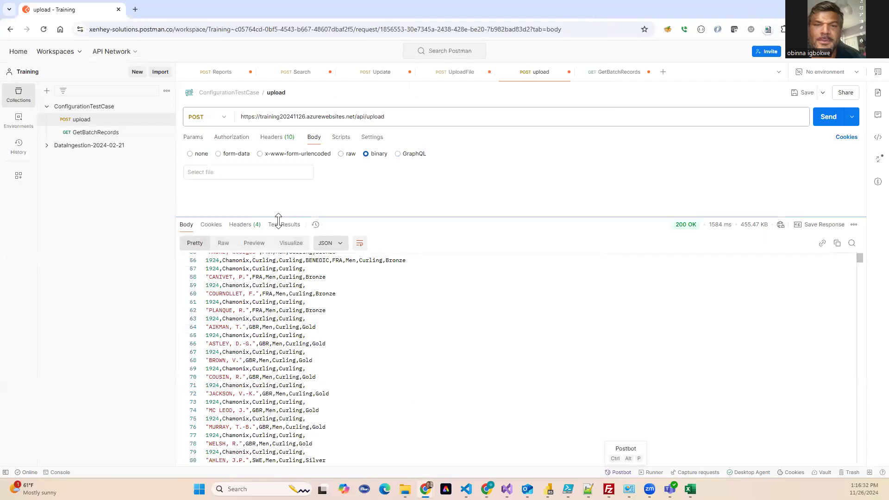
pyautogui.scroll(8, 347, 306)
pyautogui.scroll(2, 348, 305)
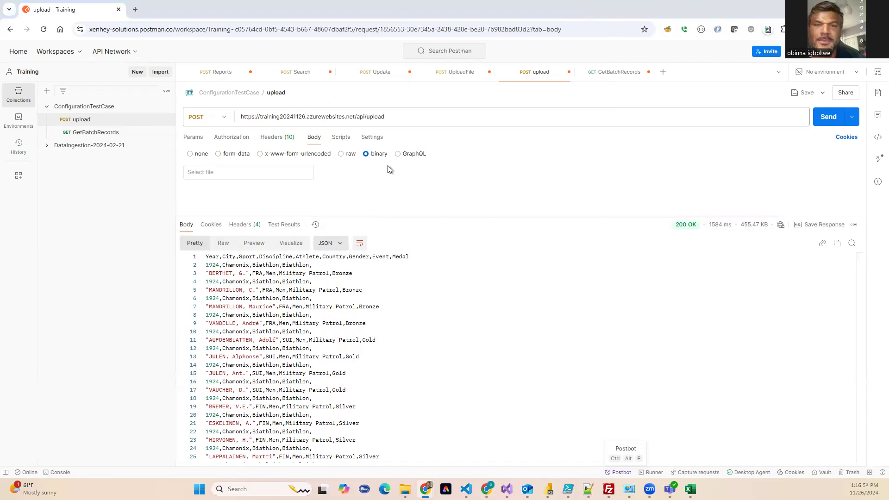
# - In the Azure portal's config JSON, set IsEnable to true for the ConvertCSVToJson process and save the blob
pyautogui.hotkey('alt', 'Tab')
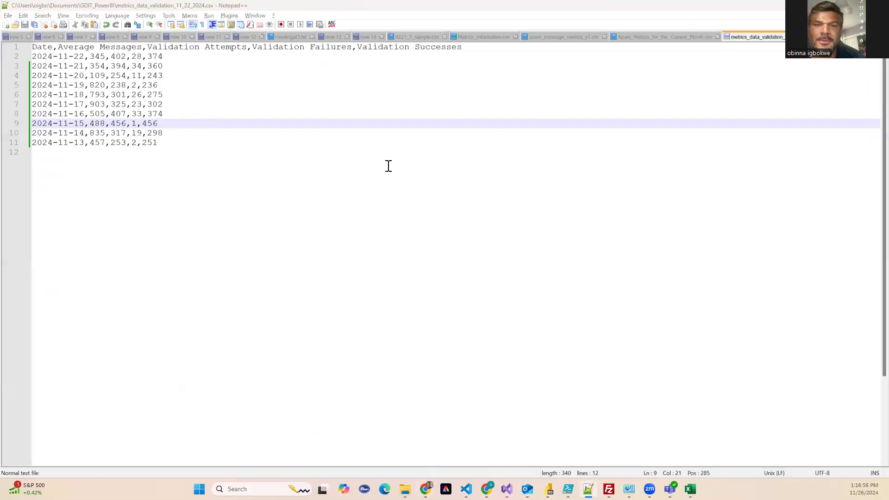
pyautogui.hotkey('alt', 'Tab')
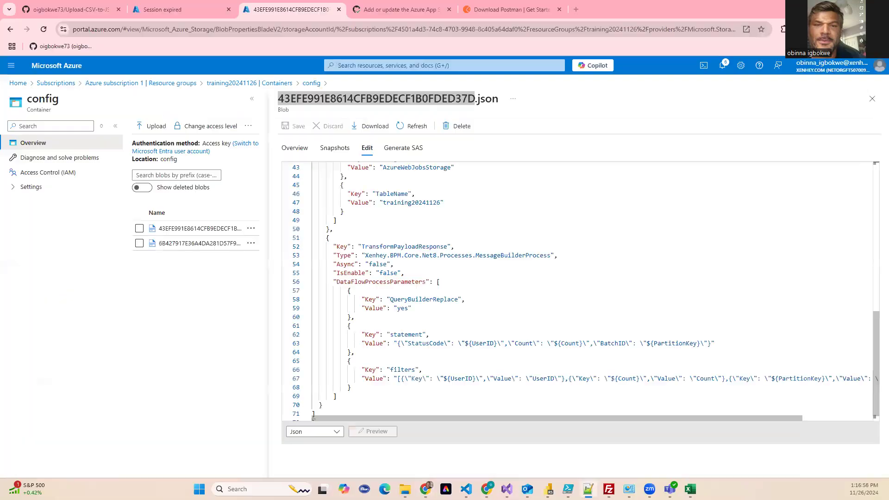
pyautogui.click(514, 265)
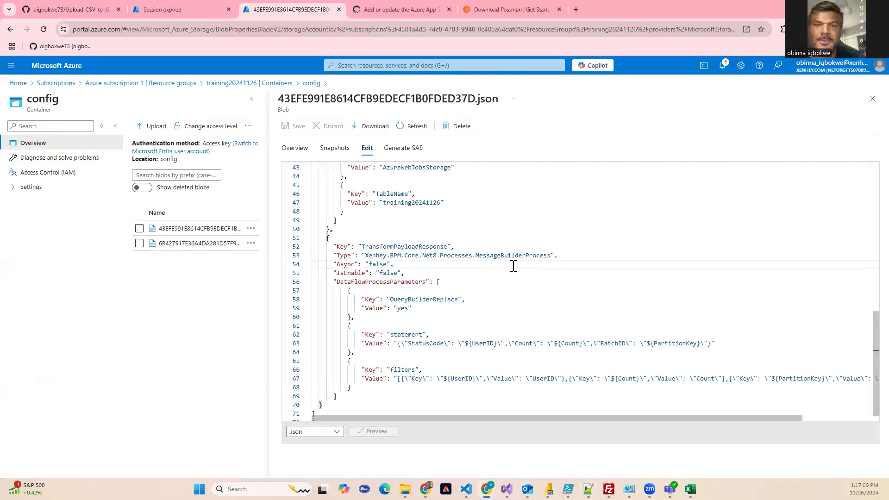
pyautogui.scroll(8, 514, 266)
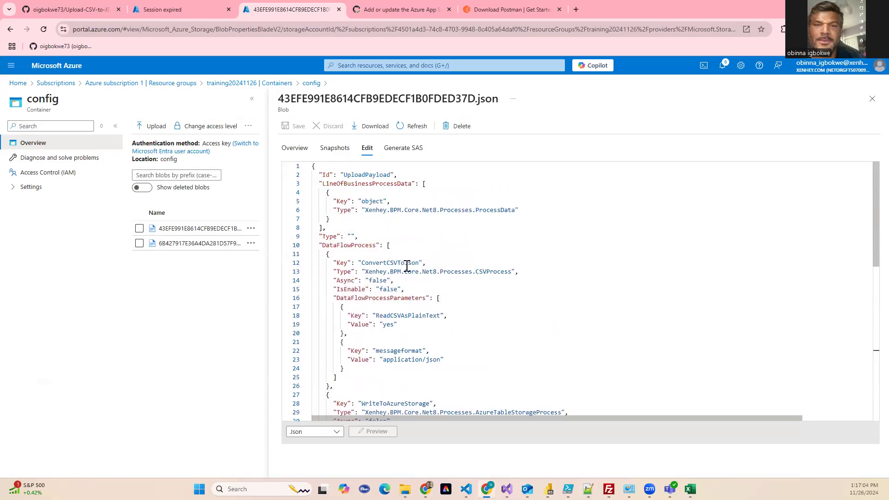
pyautogui.doubleClick(388, 289)
pyautogui.write('true')
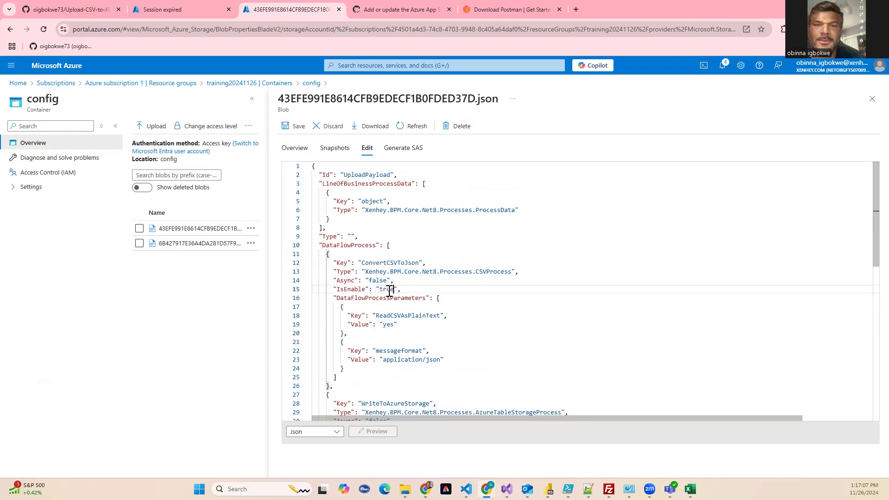
pyautogui.click(299, 132)
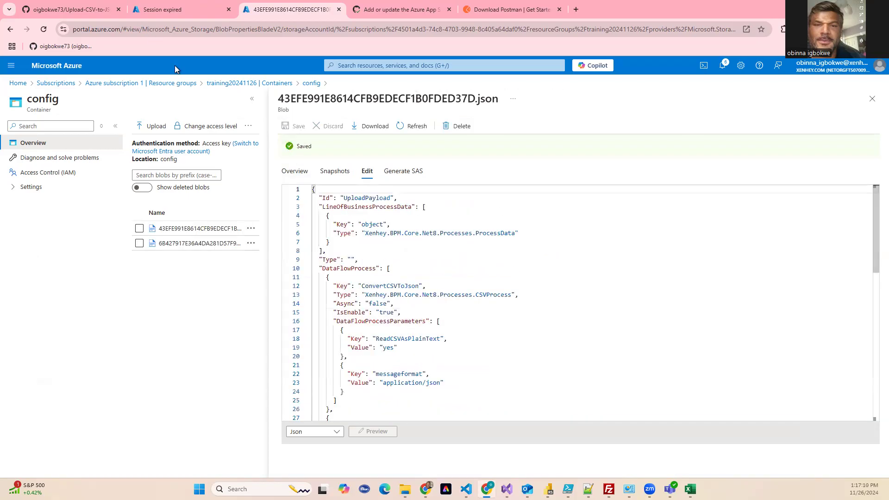
# - Switch back to Postman and send the upload request without a file attached
pyautogui.hotkey('alt', 'Tab')
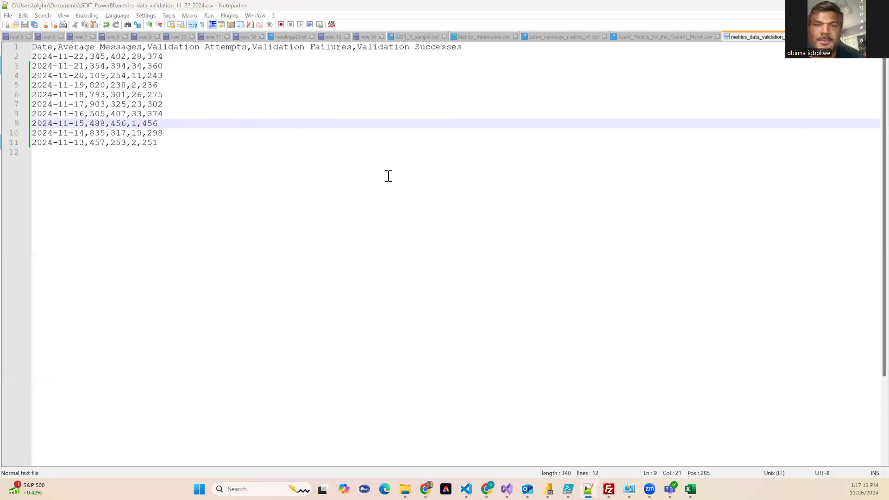
pyautogui.hotkey('alt', 'Tab')
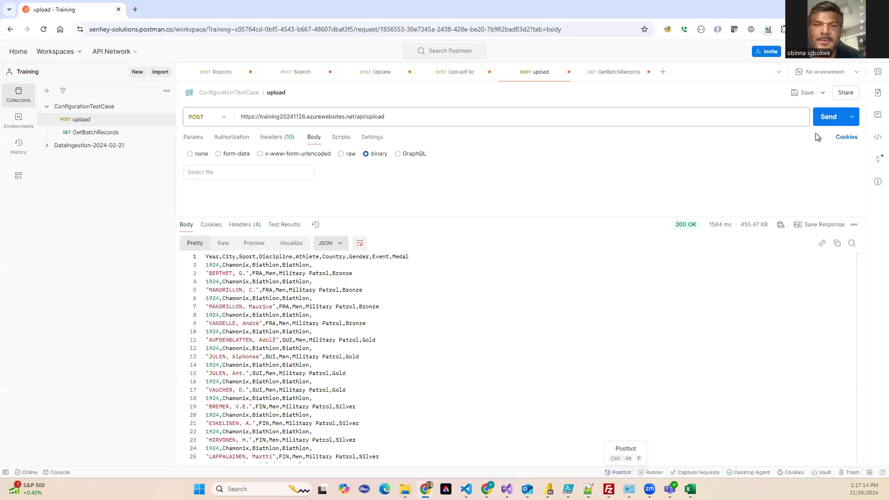
pyautogui.click(828, 117)
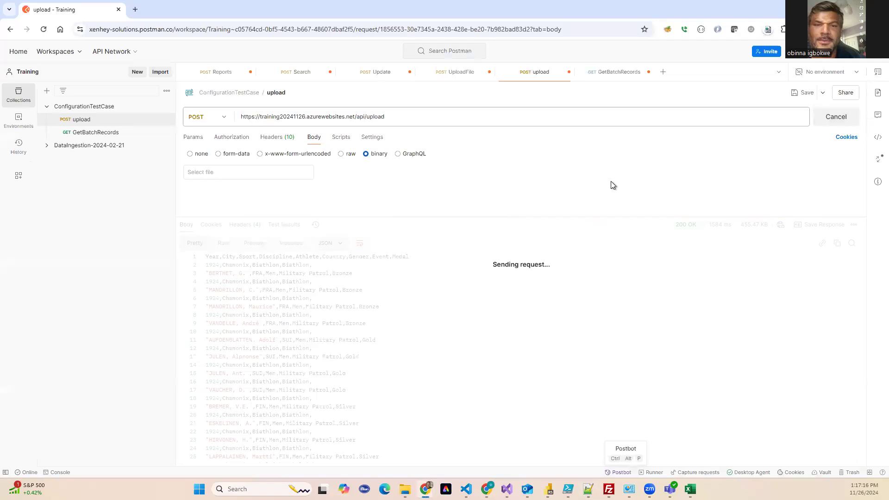
# - Attach winter.csv from the local Olympics folder as the binary body of the upload request
pyautogui.click(290, 176)
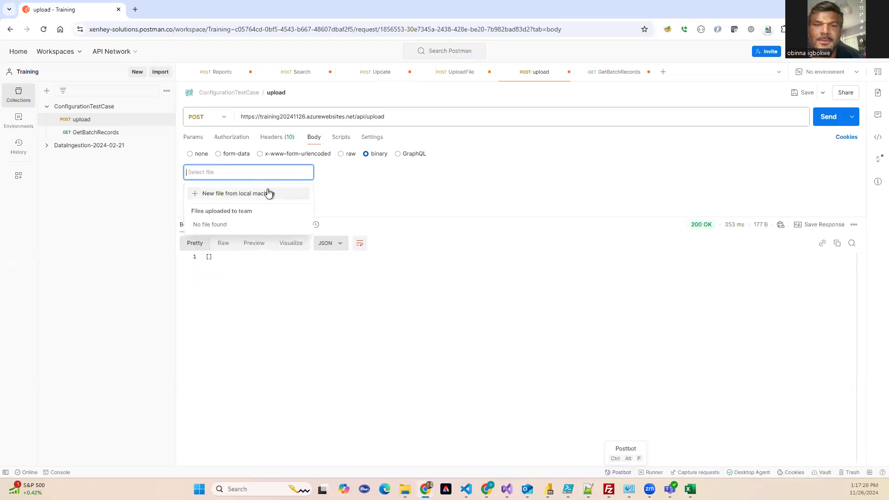
pyautogui.click(268, 193)
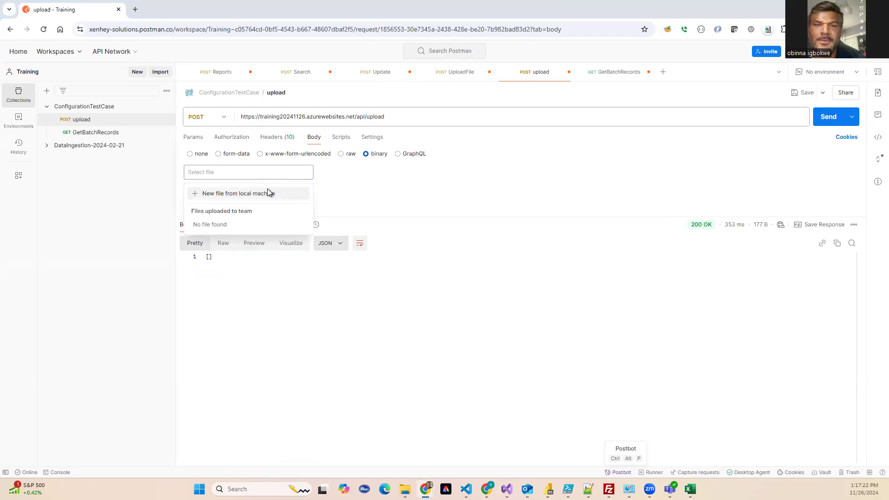
pyautogui.click(267, 193)
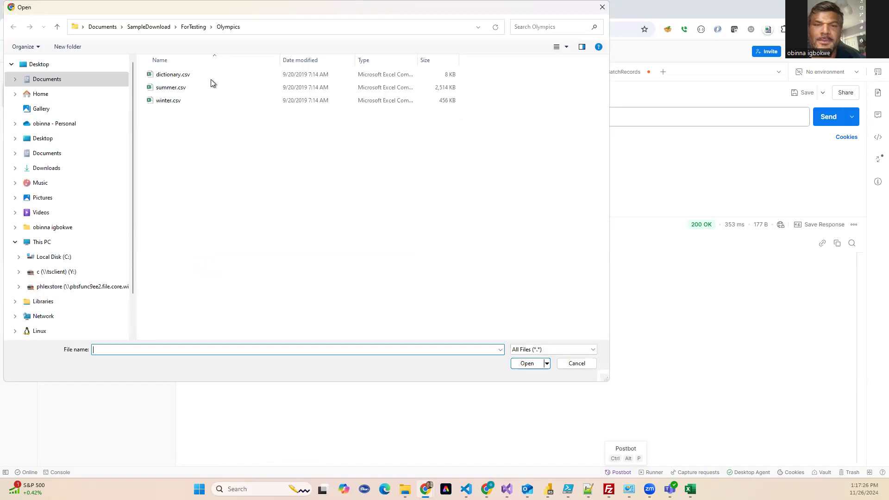
pyautogui.click(175, 102)
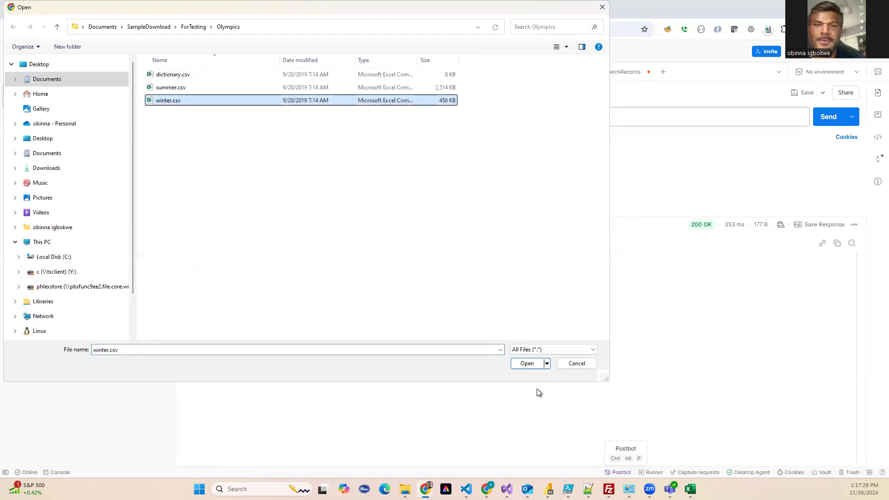
pyautogui.click(527, 366)
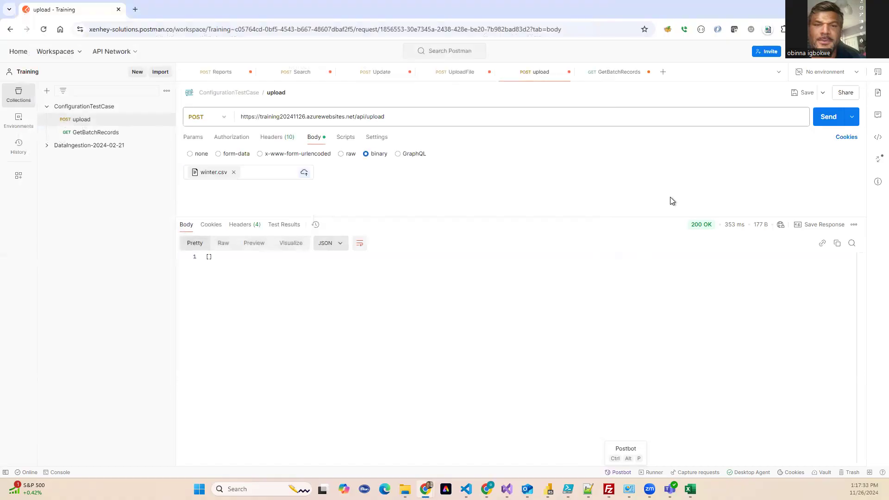
# - Send the upload request with winter.csv and review the records in the returned body
pyautogui.click(824, 120)
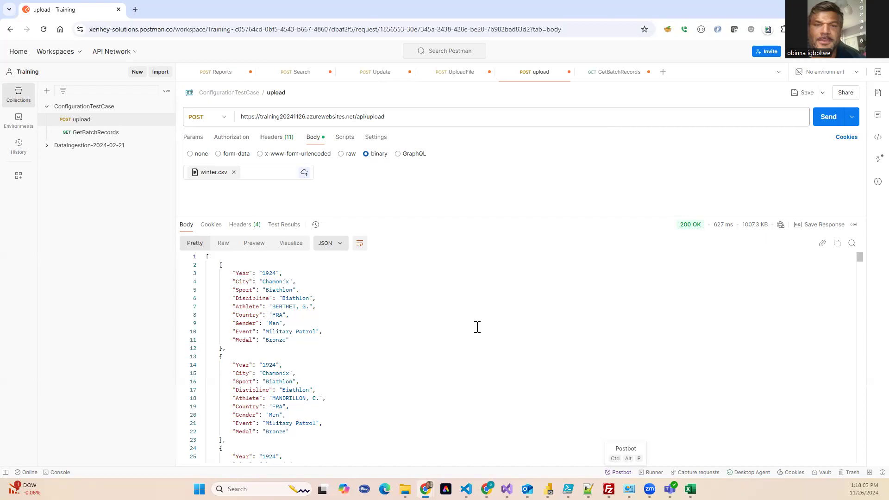
pyautogui.scroll(-5, 416, 333)
pyautogui.scroll(-8, 416, 333)
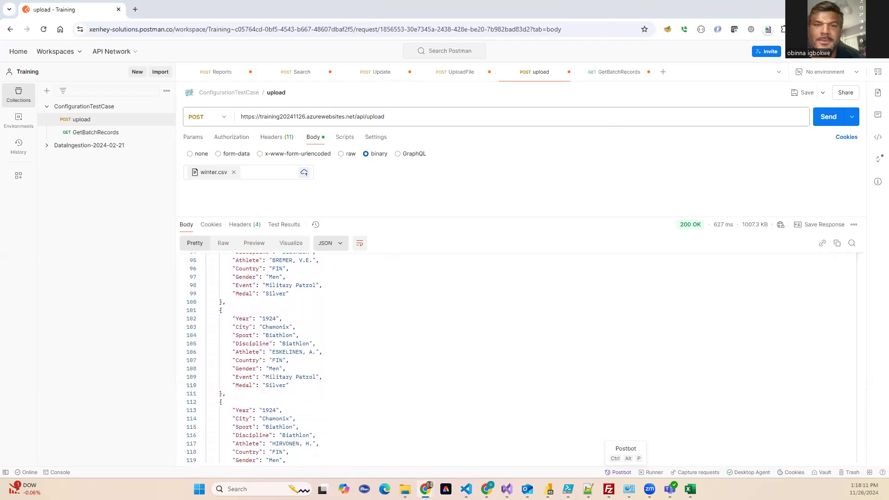
# - In the Azure portal's config JSON, set IsEnable to true for the WriteToAzureStorage process and save the blob
pyautogui.hotkey('alt', 'Tab')
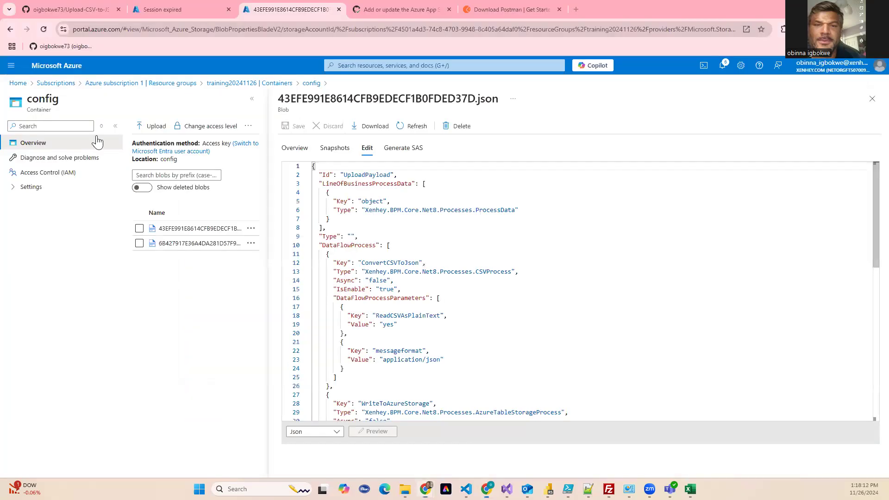
pyautogui.scroll(-5, 467, 249)
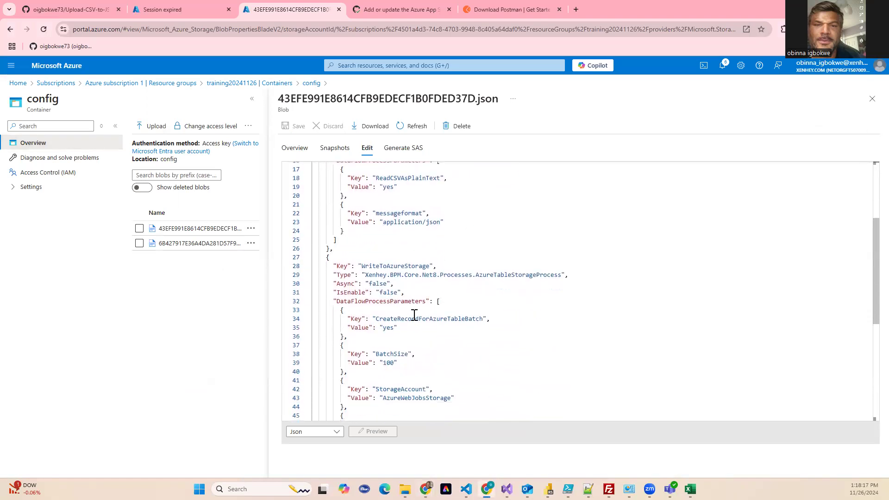
pyautogui.scroll(-6, 414, 314)
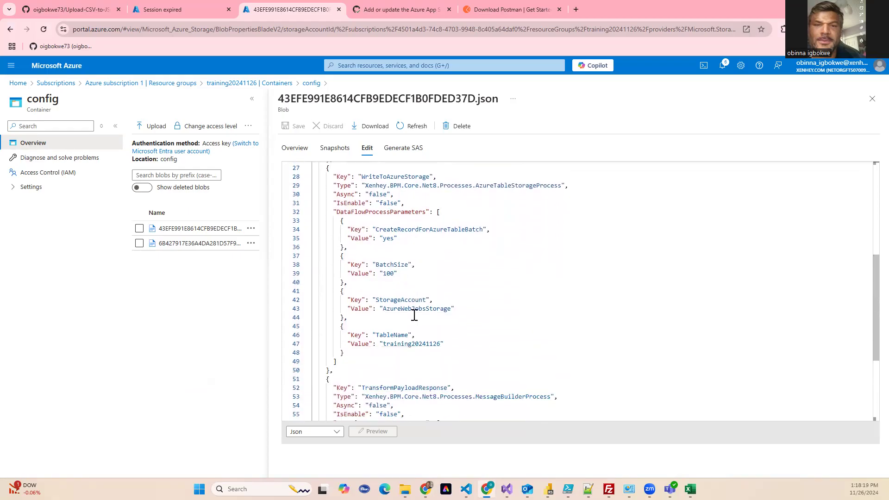
pyautogui.scroll(5, 414, 315)
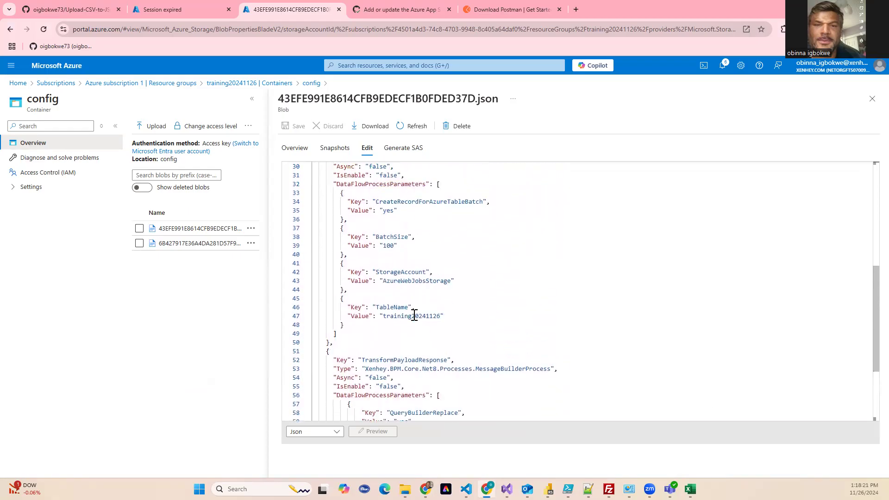
pyautogui.scroll(-9, 414, 315)
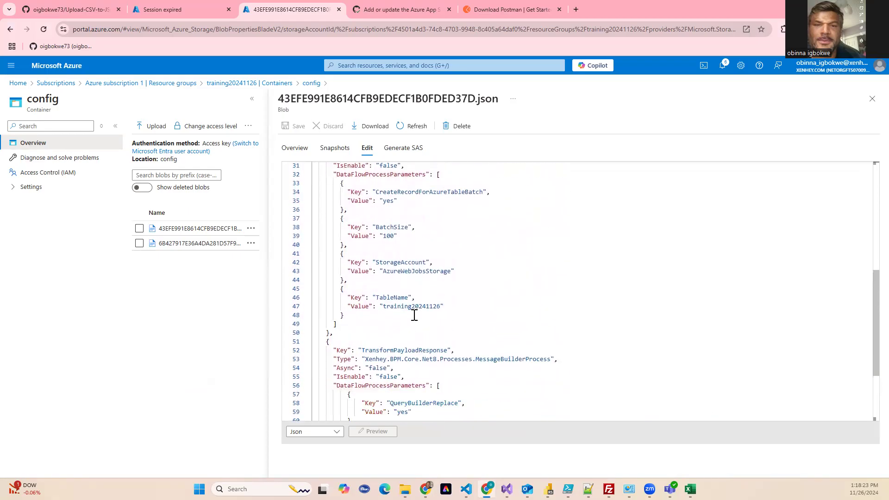
pyautogui.scroll(9, 414, 315)
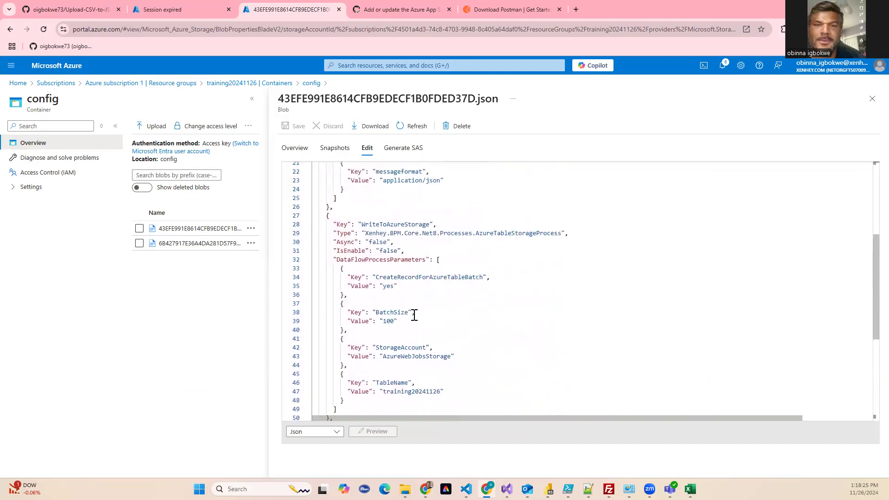
pyautogui.doubleClick(391, 277)
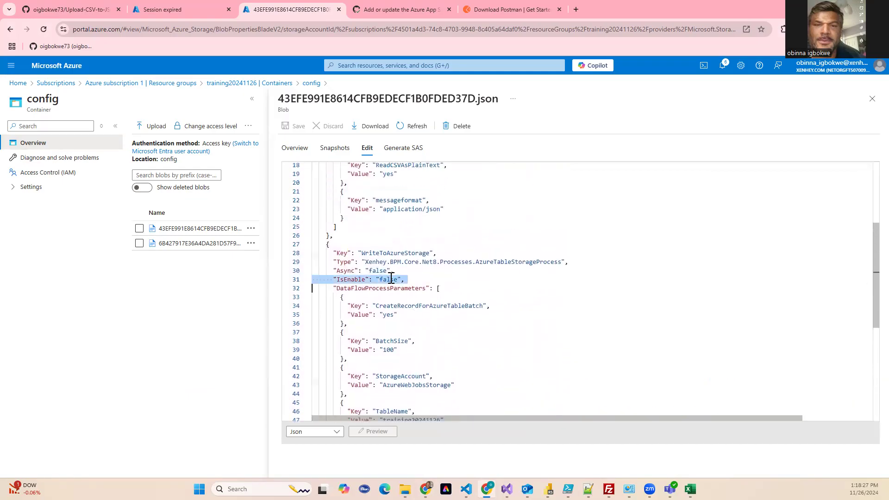
pyautogui.write('tru')
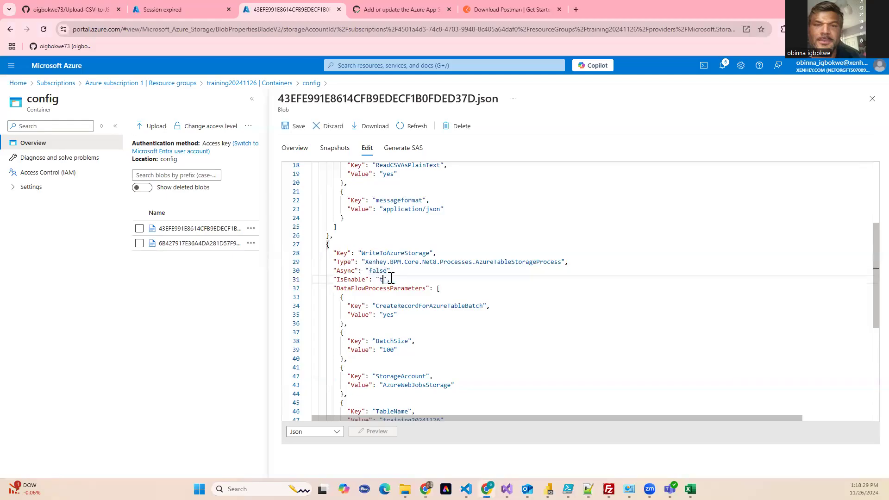
pyautogui.click(300, 130)
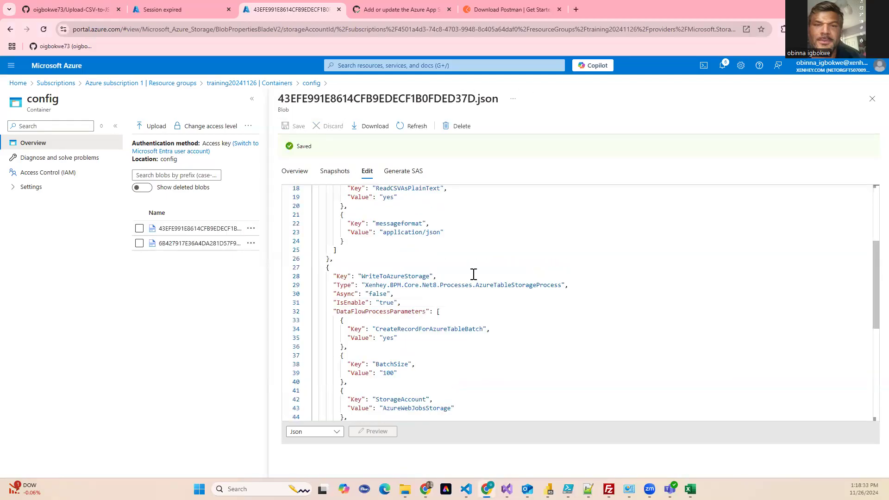
# - Examine the WriteToAzureStorage process parameters, including its enabled flag and the TableName value
pyautogui.scroll(-5, 473, 274)
pyautogui.scroll(2, 473, 274)
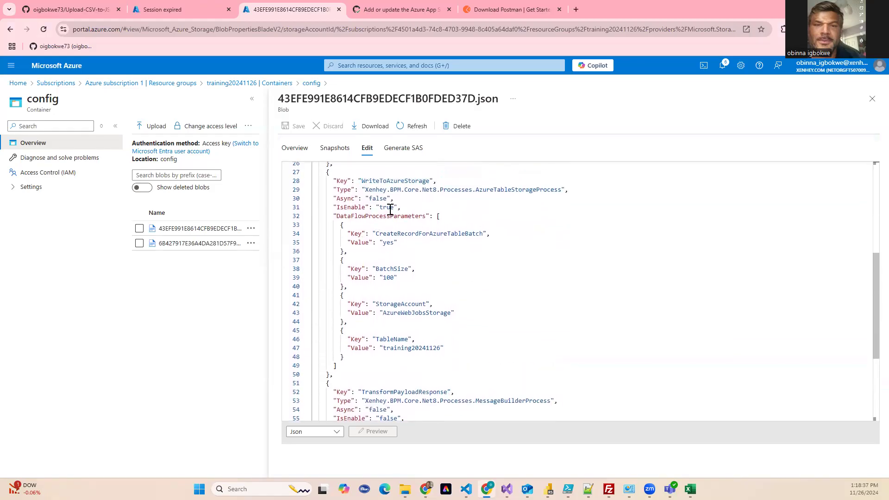
pyautogui.doubleClick(390, 208)
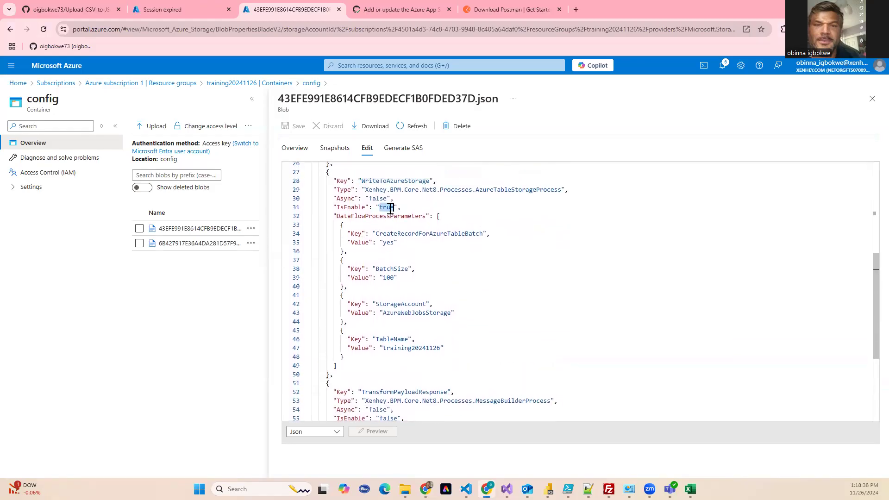
pyautogui.doubleClick(421, 349)
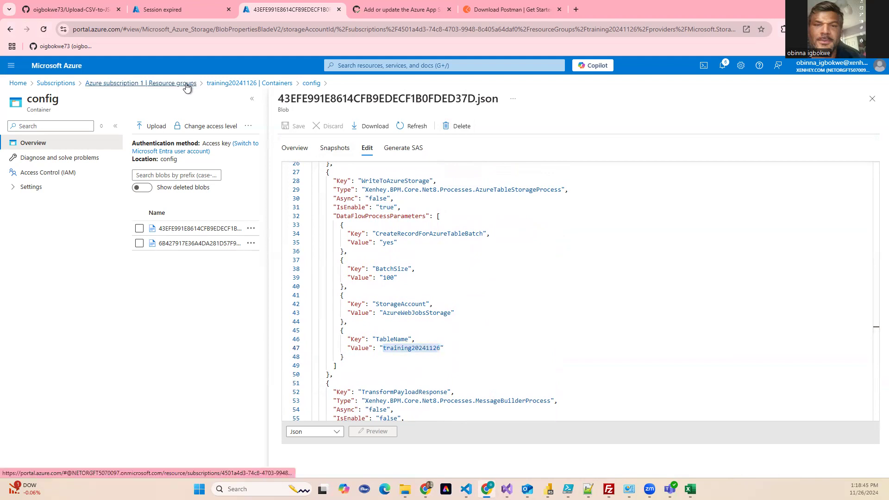
# - In the newly opened Azure tab, pick the signed-in account and open the training20241126 resource group under Azure subscription 1
pyautogui.click(390, 13)
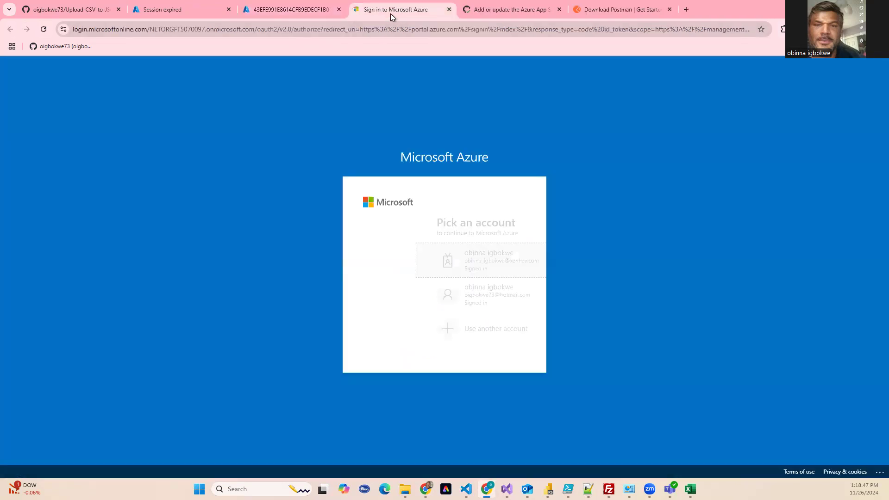
pyautogui.click(431, 277)
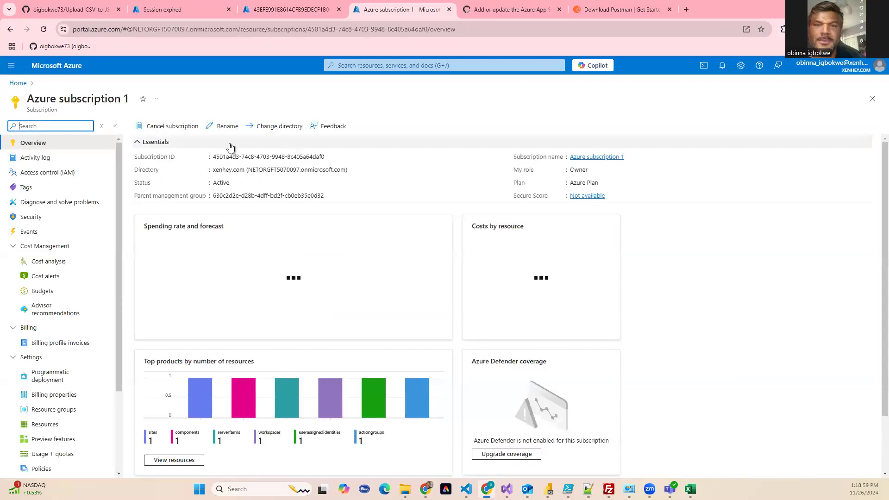
pyautogui.click(47, 148)
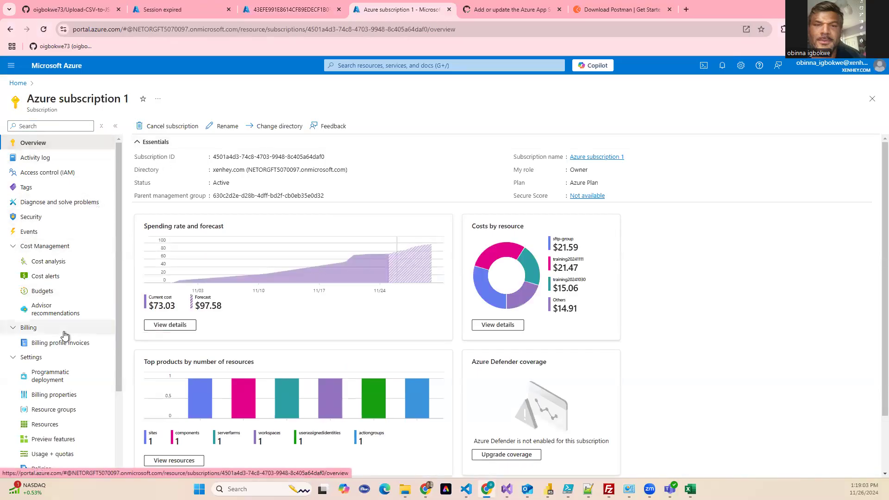
pyautogui.scroll(-1, 67, 334)
pyautogui.click(55, 354)
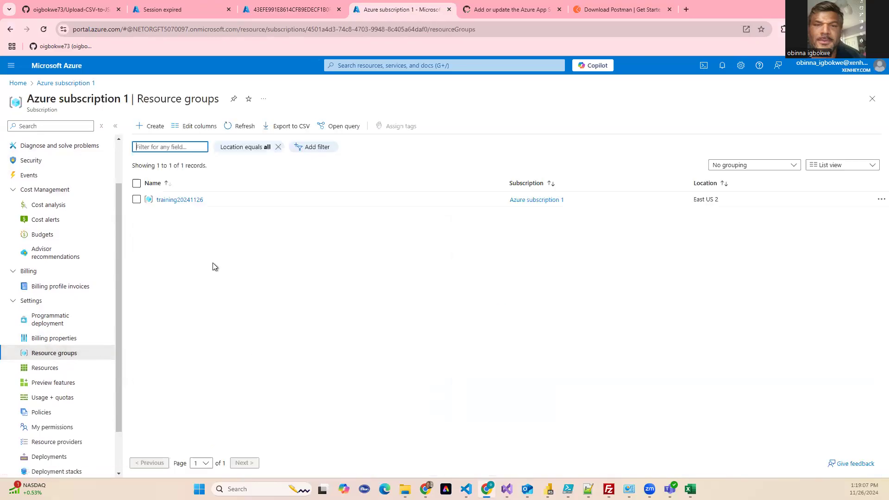
pyautogui.click(185, 200)
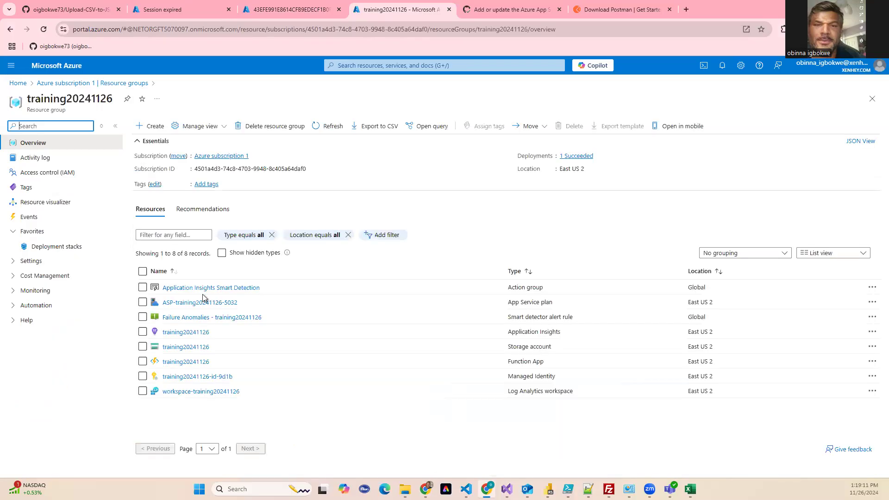
# - Open the training20241126 table in the storage browser of the training20241126 storage account
pyautogui.click(189, 351)
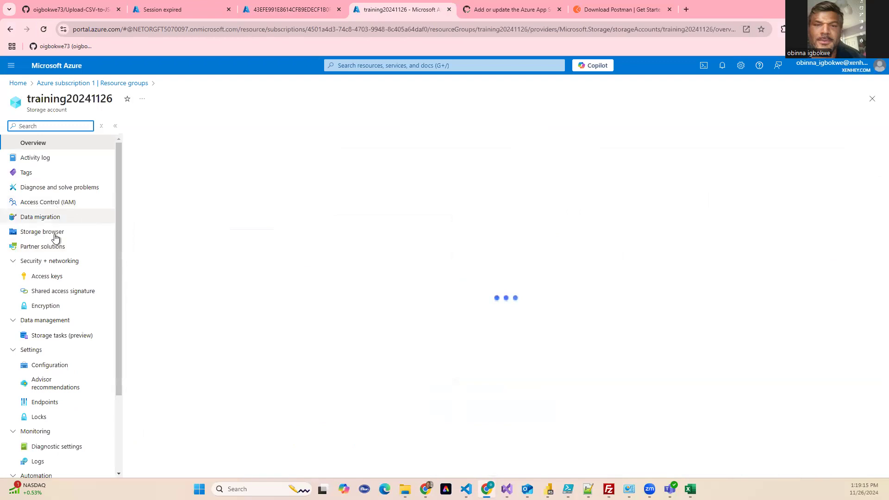
pyautogui.click(55, 232)
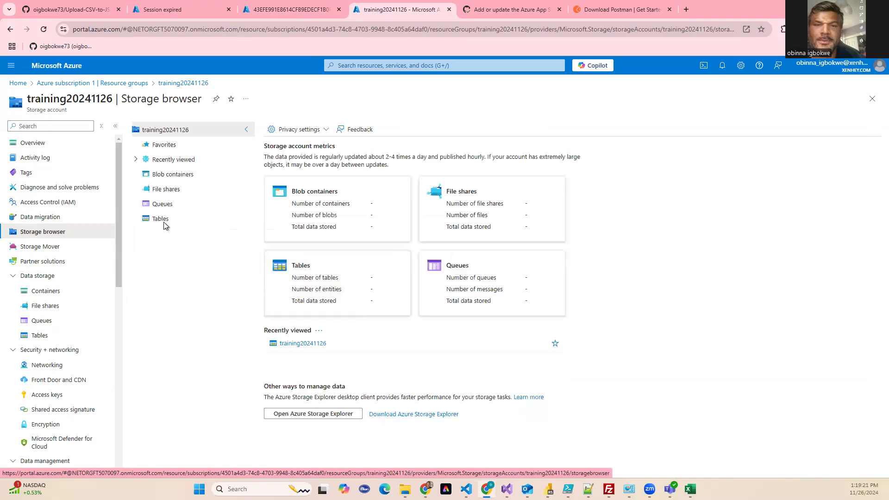
pyautogui.click(160, 219)
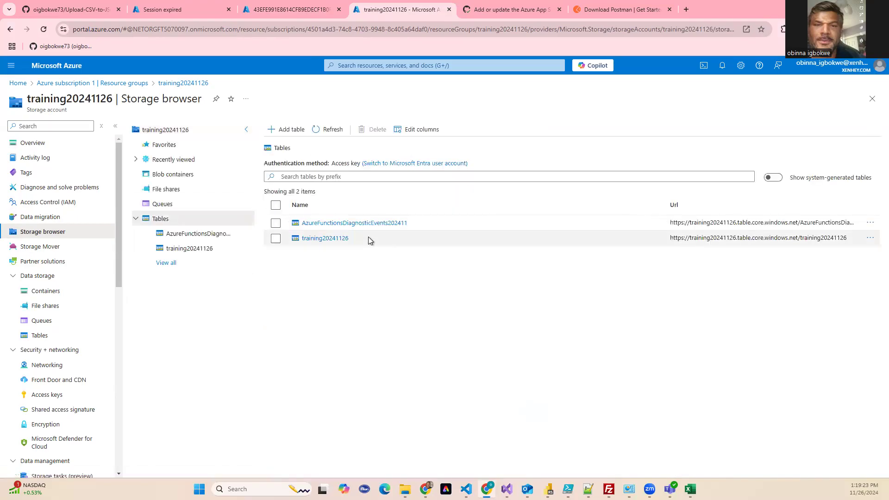
pyautogui.click(338, 238)
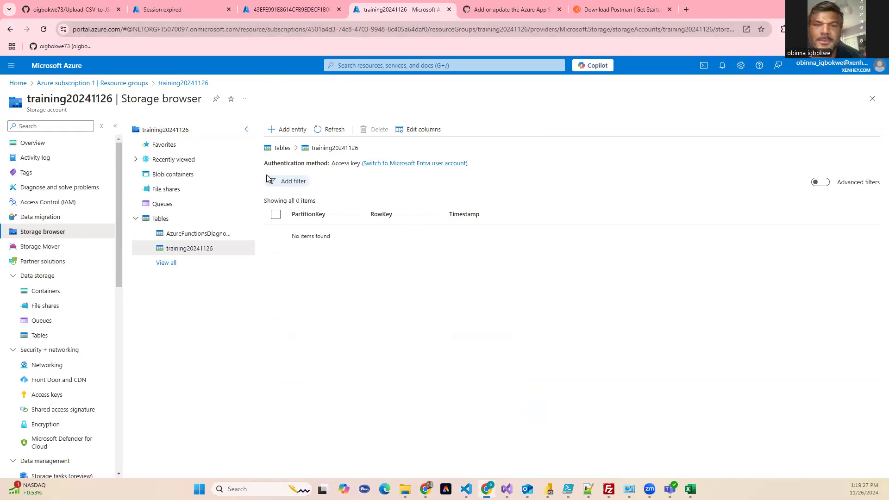
# - Switch to Postman, send the upload request with winter.csv, and check the PartitionKey in the returned body
pyautogui.hotkey('alt', 'Tab')
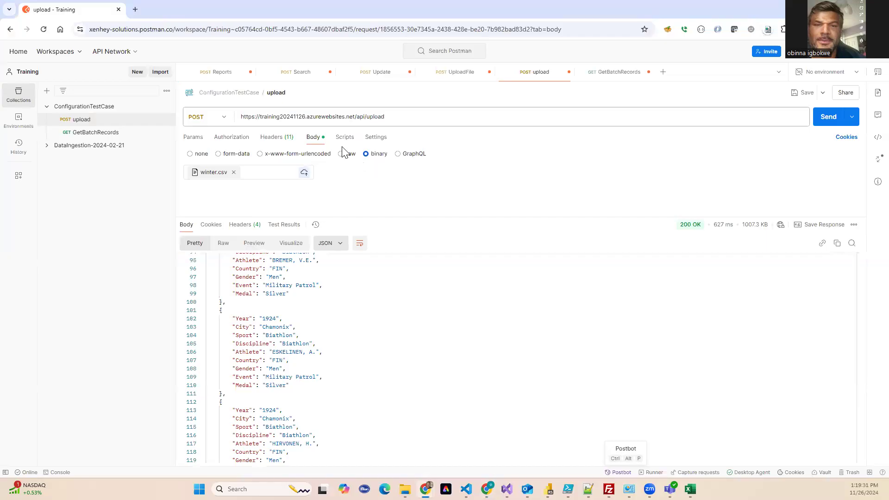
pyautogui.click(829, 118)
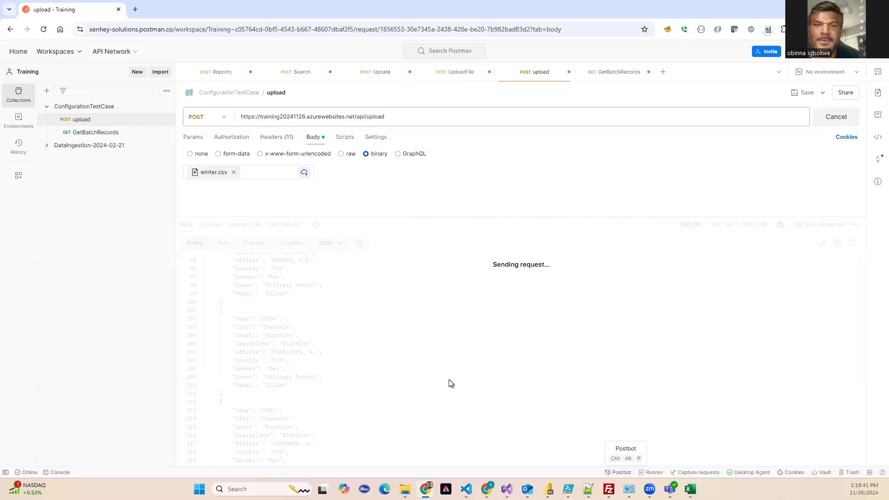
pyautogui.doubleClick(298, 282)
pyautogui.doubleClick(240, 282)
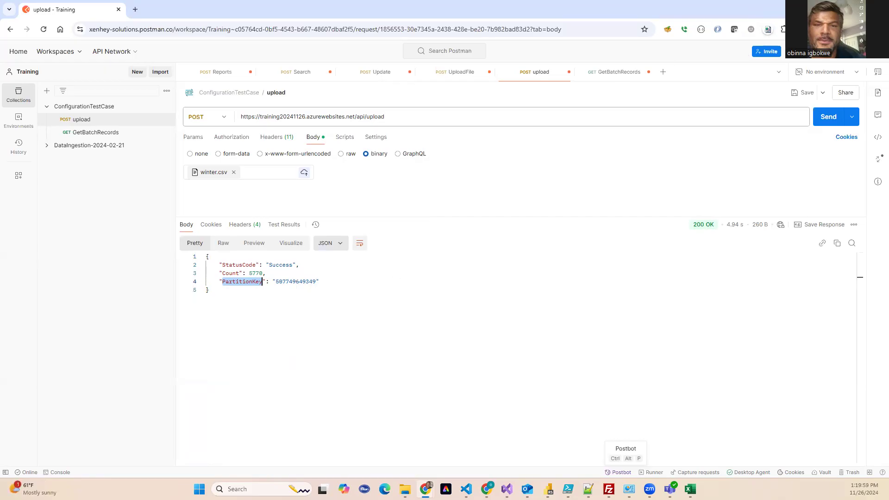
pyautogui.click(624, 199)
# - Back in the Azure portal, refresh the training20241126 table and review the uploaded records across all columns
pyautogui.hotkey('alt', 'Tab')
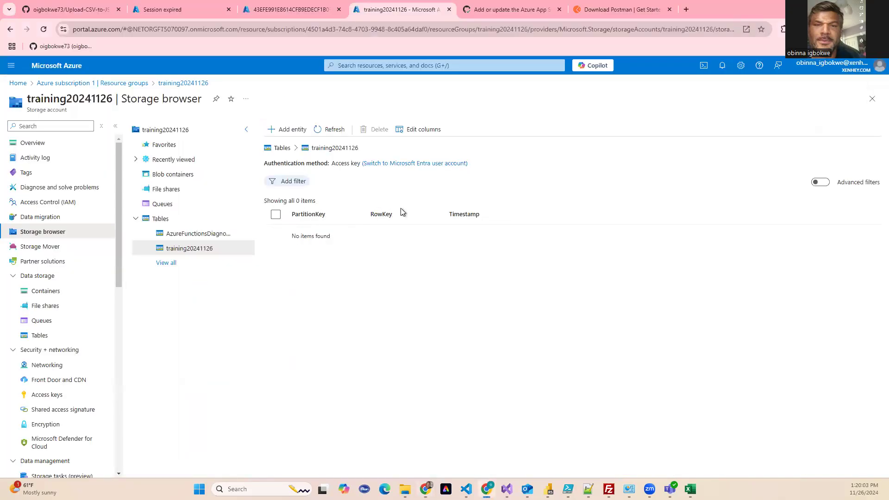
pyautogui.click(334, 131)
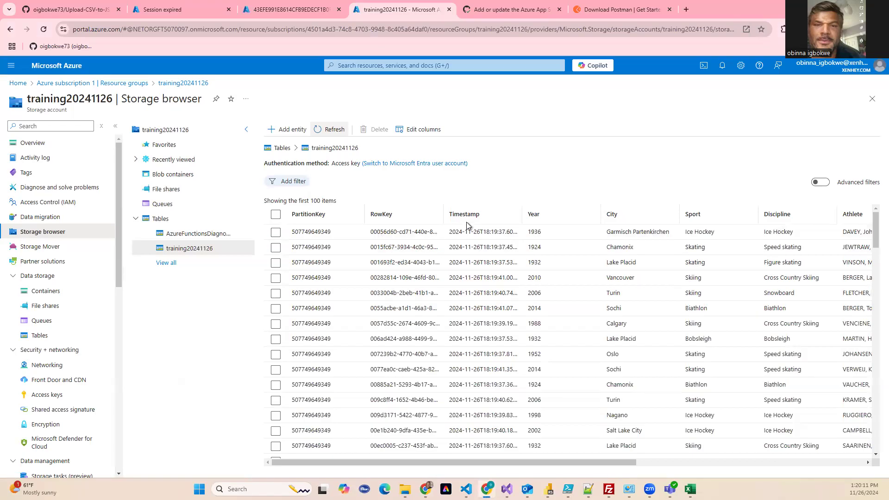
pyautogui.hscroll(6, 540, 223)
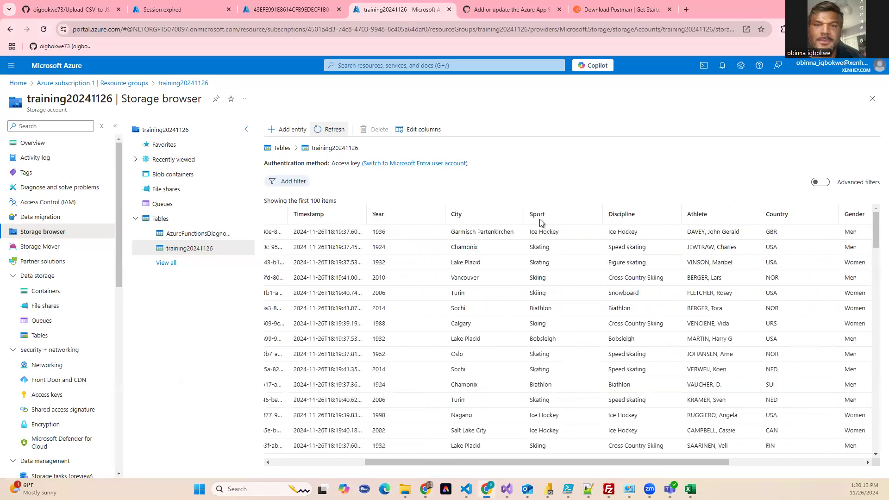
pyautogui.hscroll(-5, 540, 223)
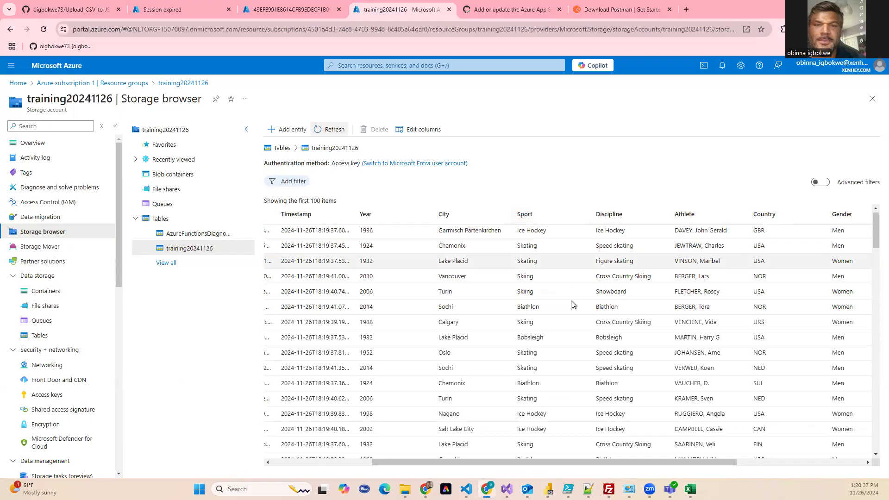
pyautogui.hscroll(5, 574, 306)
pyautogui.scroll(-15, 572, 306)
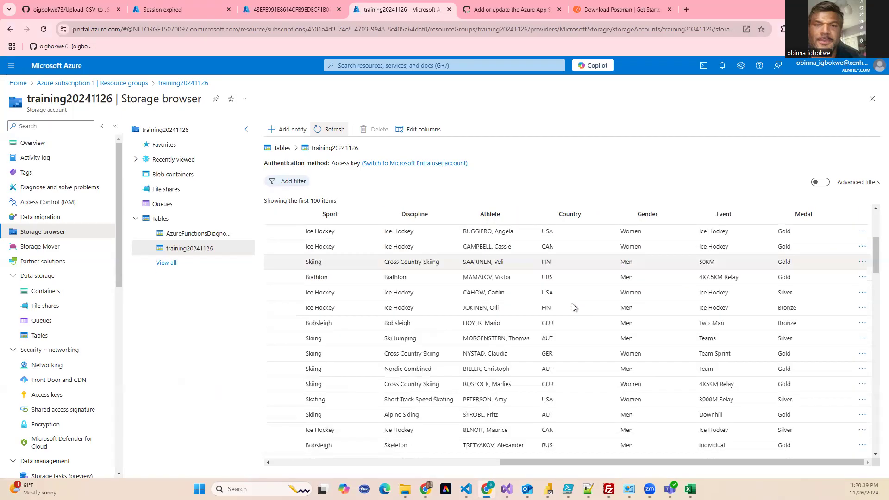
pyautogui.scroll(-3, 571, 304)
pyautogui.hscroll(-1, 572, 304)
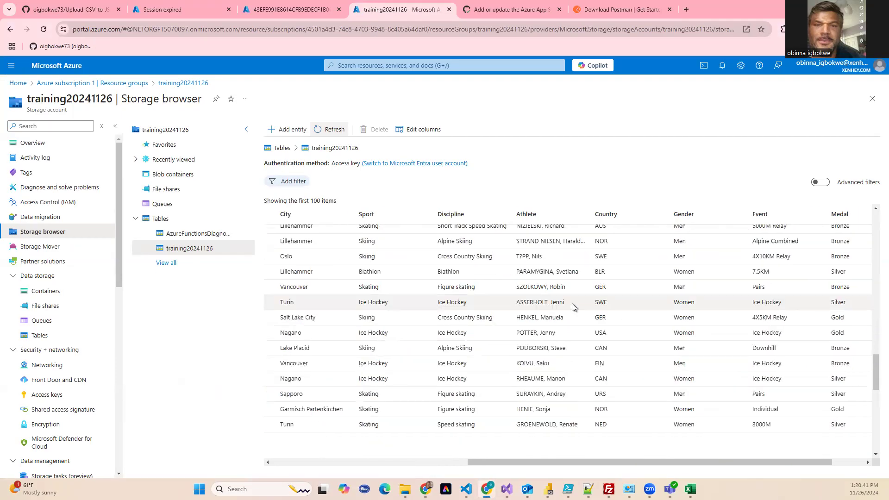
pyautogui.scroll(4, 573, 306)
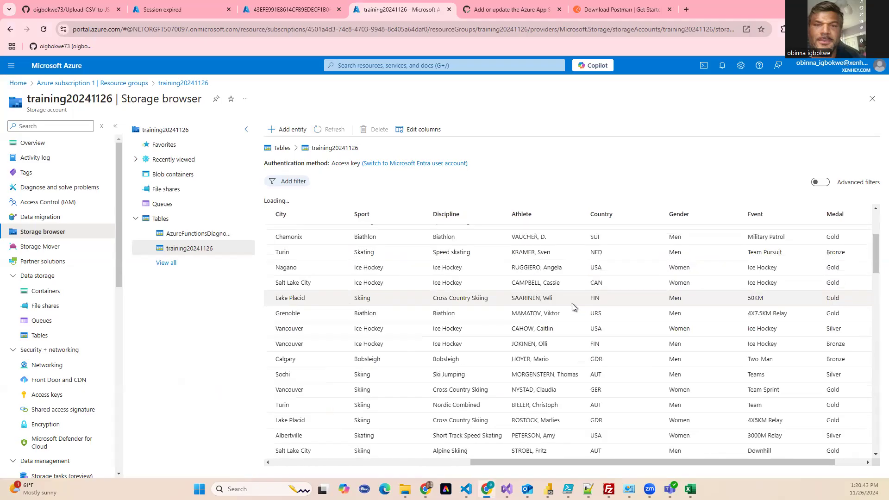
pyautogui.click(387, 460)
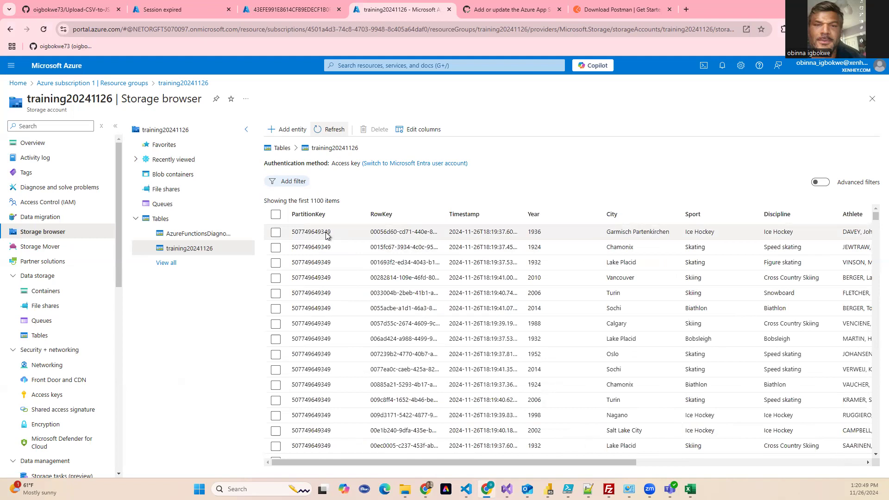
# - In the config JSON, set IsEnable to true for the TransformPayloadResponse process and save the blob
pyautogui.click(278, 9)
pyautogui.scroll(-4, 430, 377)
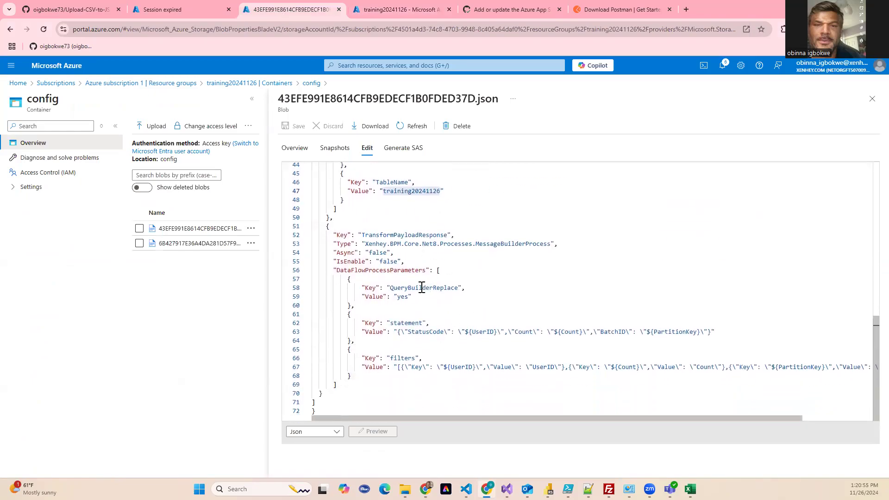
pyautogui.doubleClick(390, 260)
pyautogui.write('true')
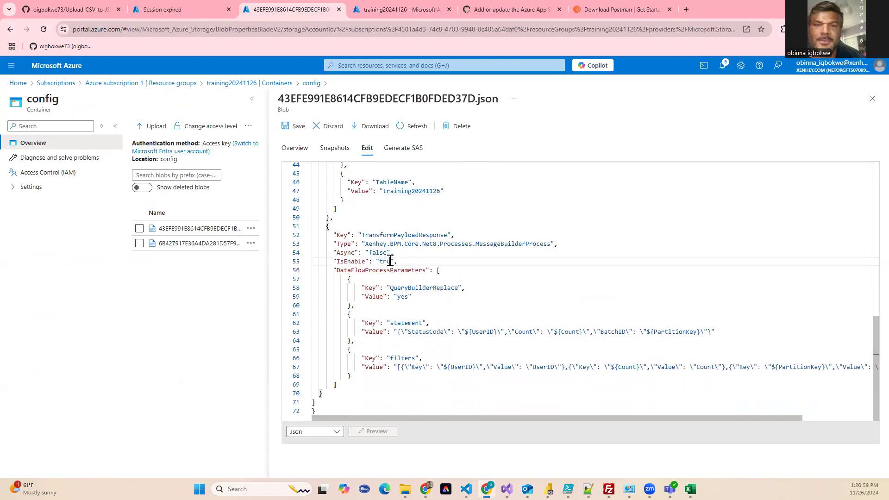
pyautogui.click(299, 126)
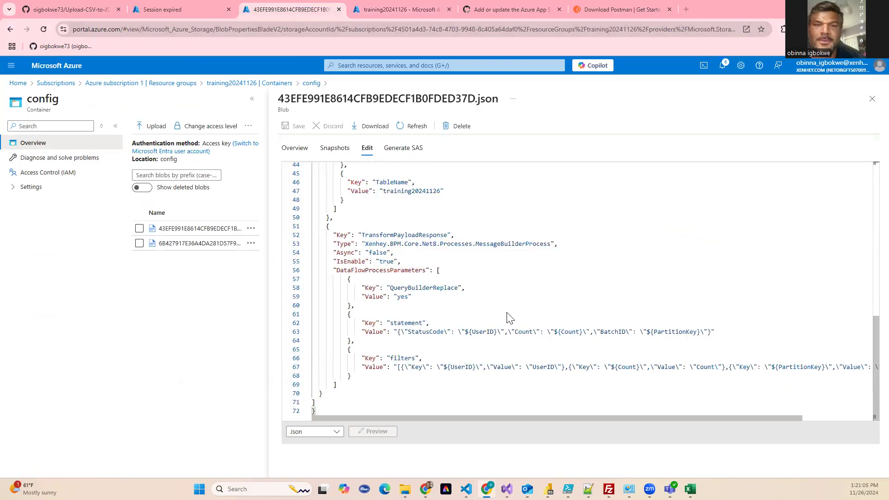
# - Switch to Postman, send the upload request with winter.csv again, and inspect the key named in the response message
pyautogui.hotkey('alt', 'Tab')
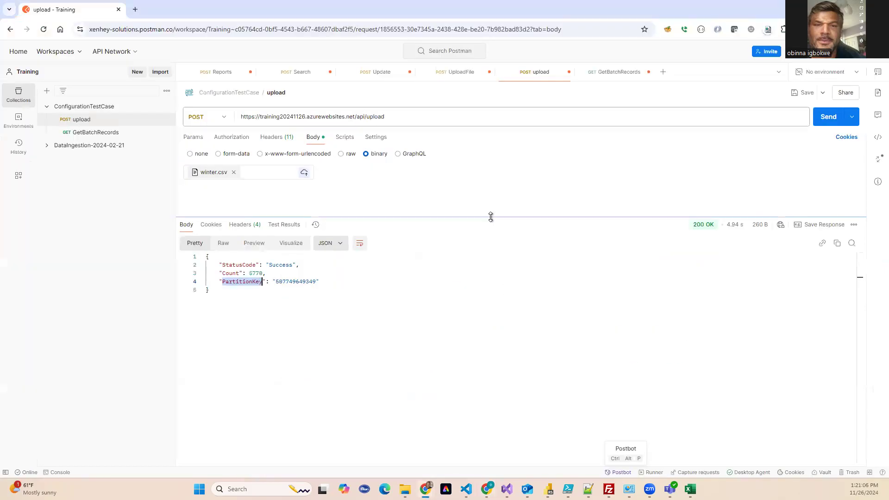
pyautogui.click(827, 117)
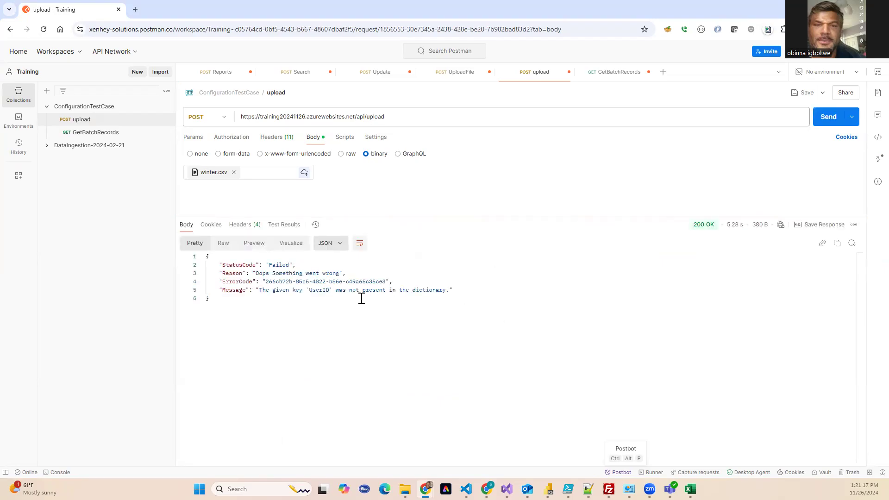
pyautogui.doubleClick(315, 290)
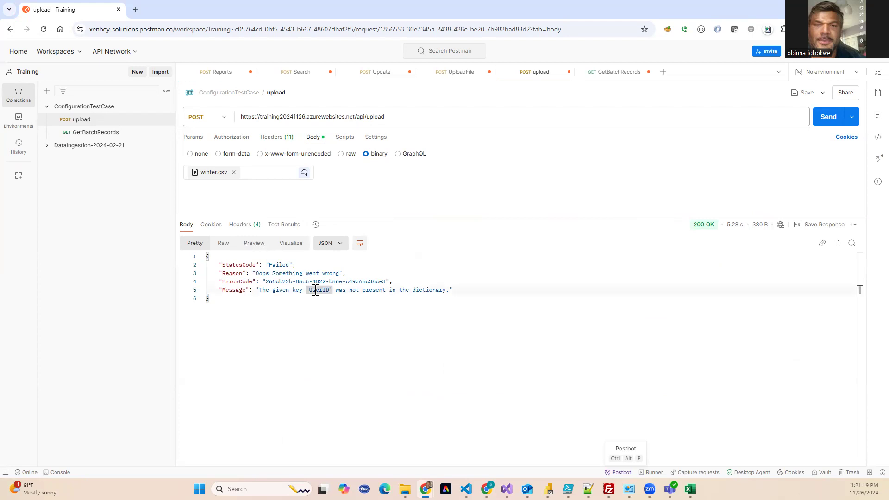
pyautogui.click(335, 301)
# - Copy the entire response body and paste it into a new Notepad++ document
pyautogui.click(408, 277)
pyautogui.hotkey('ctrl', 'a')
pyautogui.hotkey('ctrl', 'c')
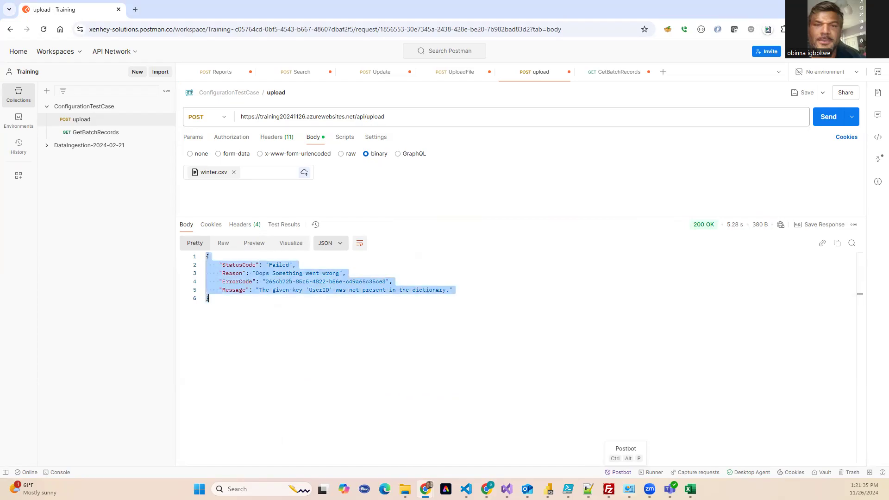
pyautogui.moveTo(581, 486)
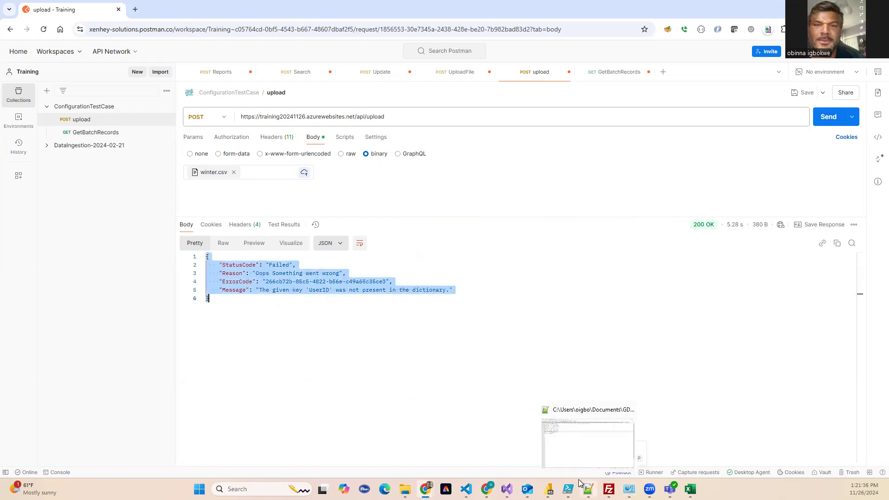
pyautogui.click(571, 424)
pyautogui.hotkey('ctrl', 'n')
pyautogui.hotkey('ctrl', 'v')
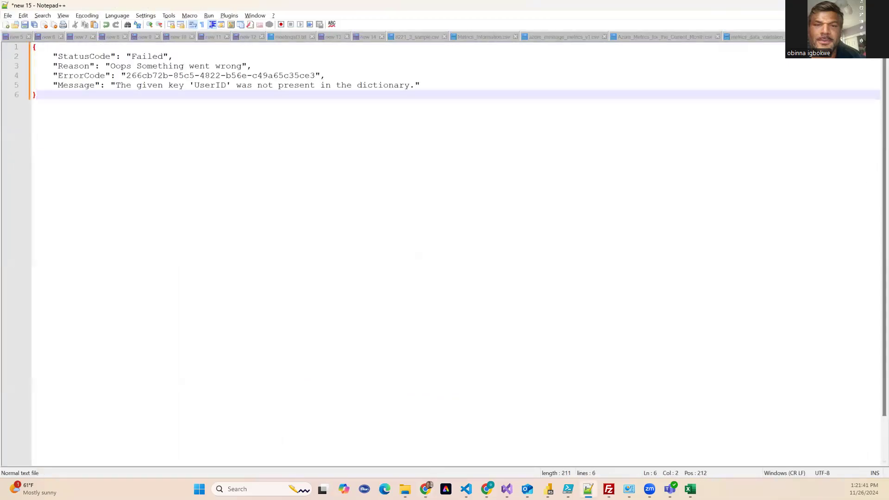
# - Reread the response message in Postman and examine the statement parameter of TransformPayloadResponse in the Azure config JSON
pyautogui.hotkey('alt', 'Tab')
pyautogui.doubleClick(413, 289)
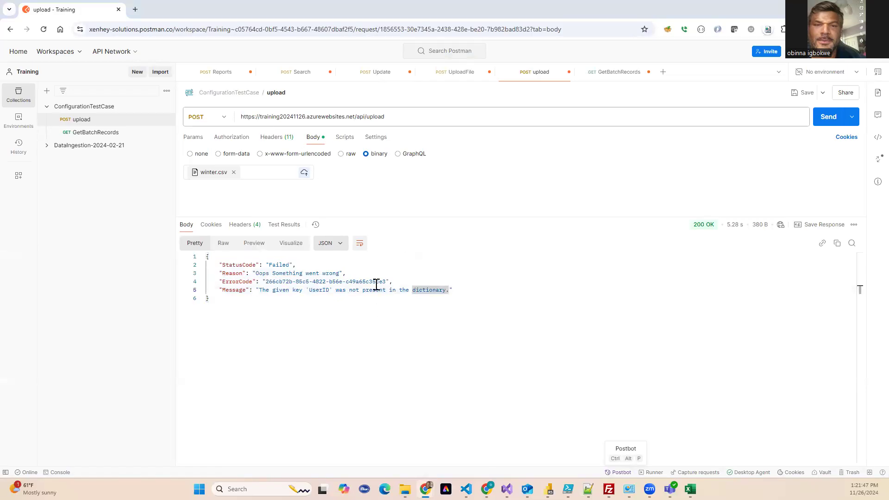
pyautogui.hotkey('alt', 'Tab')
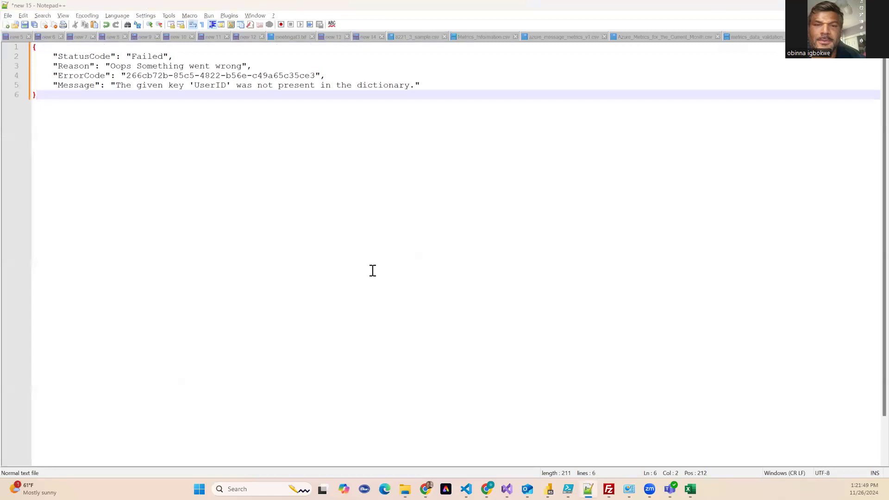
pyautogui.hotkey('alt', 'Tab')
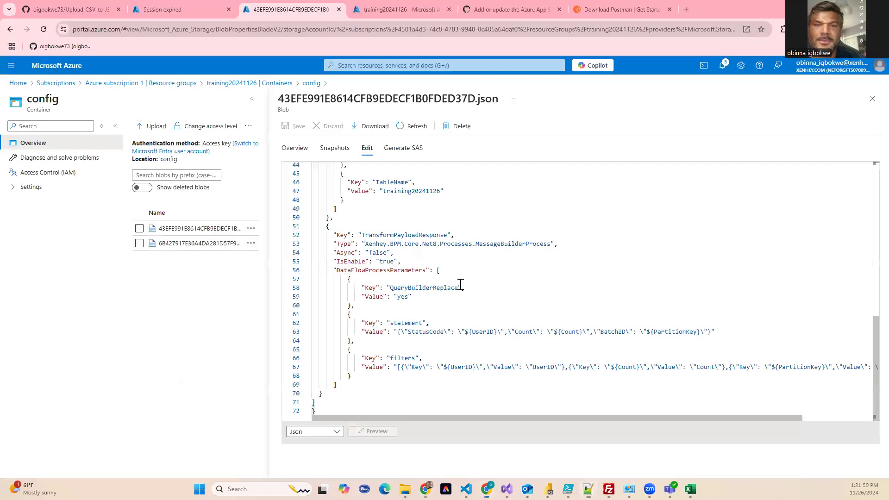
pyautogui.click(532, 318)
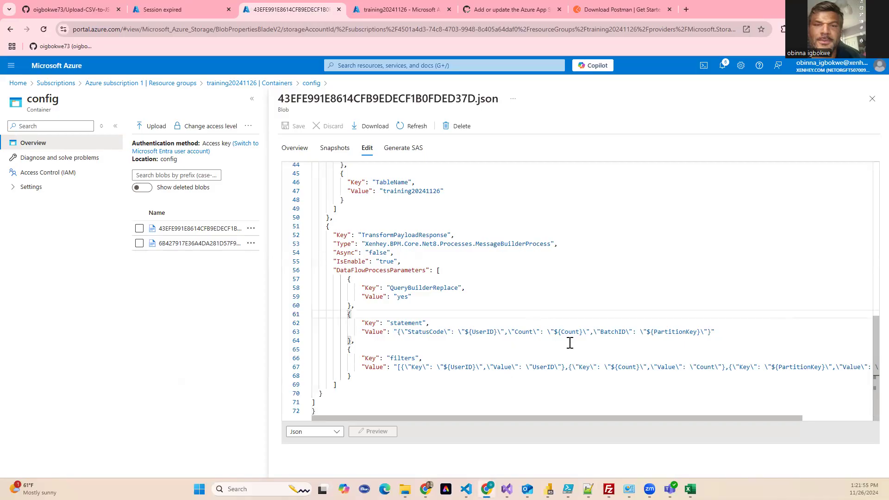
pyautogui.doubleClick(483, 331)
pyautogui.doubleClick(425, 331)
pyautogui.doubleClick(480, 332)
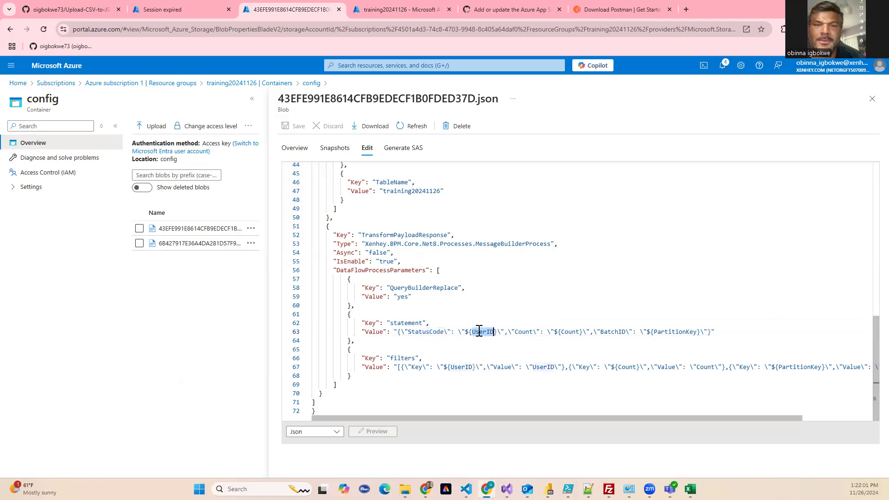
pyautogui.hotkey('ctrl', 'v')
pyautogui.hotkey('ctrl', 'z')
# - In the TransformPayloadResponse statement value, replace the UserID placeholder name with StatusCode
pyautogui.click(448, 366)
pyautogui.doubleClick(436, 334)
pyautogui.hotkey('ctrl', 'c')
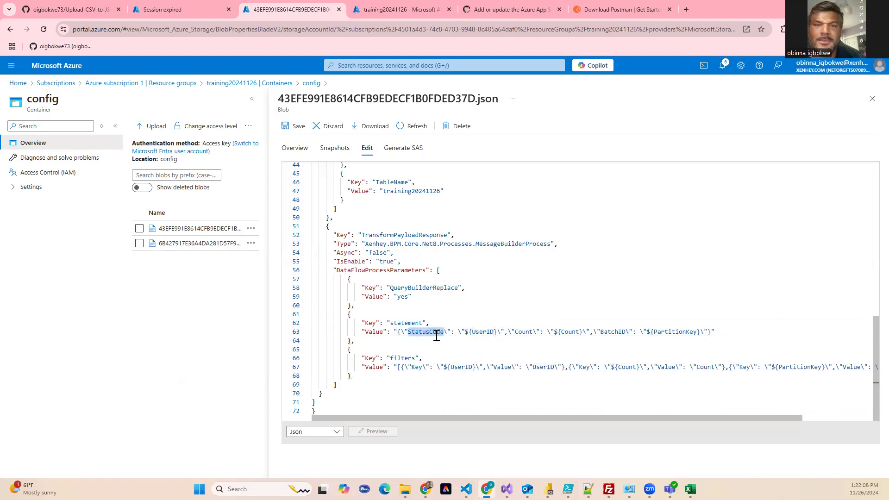
pyautogui.click(483, 327)
pyautogui.doubleClick(482, 332)
pyautogui.hotkey('ctrl', 'v')
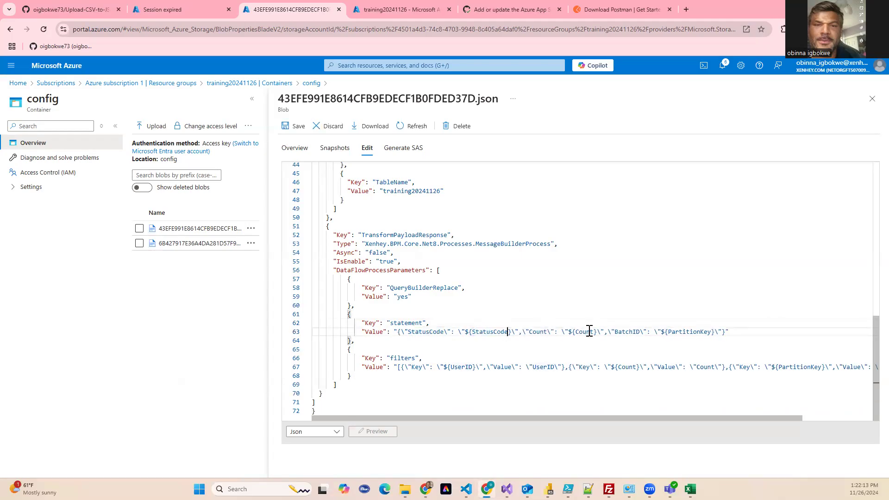
pyautogui.doubleClick(693, 331)
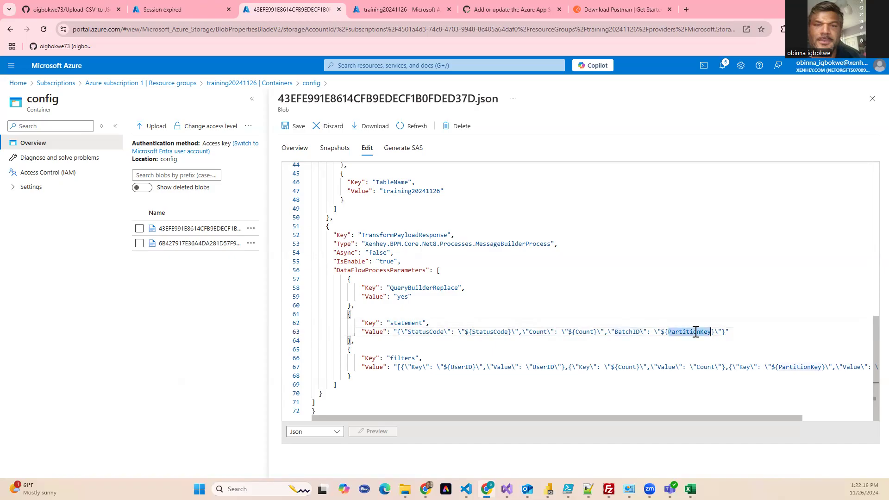
# - In the TransformPayloadResponse filters value, replace both occurrences of UserID with StatusCode, and save the blob
pyautogui.doubleClick(490, 332)
pyautogui.hotkey('ctrl', 'c')
pyautogui.doubleClick(461, 366)
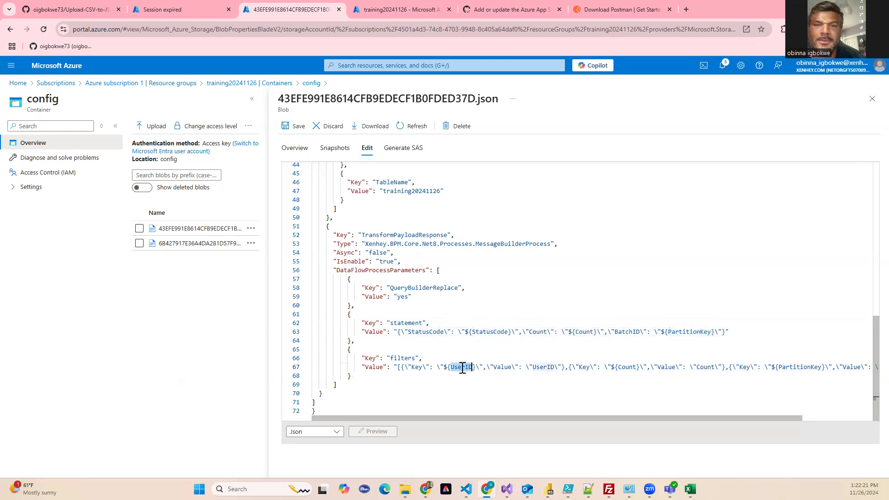
pyautogui.hotkey('ctrl', 'v')
pyautogui.doubleClick(552, 366)
pyautogui.hotkey('ctrl', 'v')
pyautogui.click(295, 130)
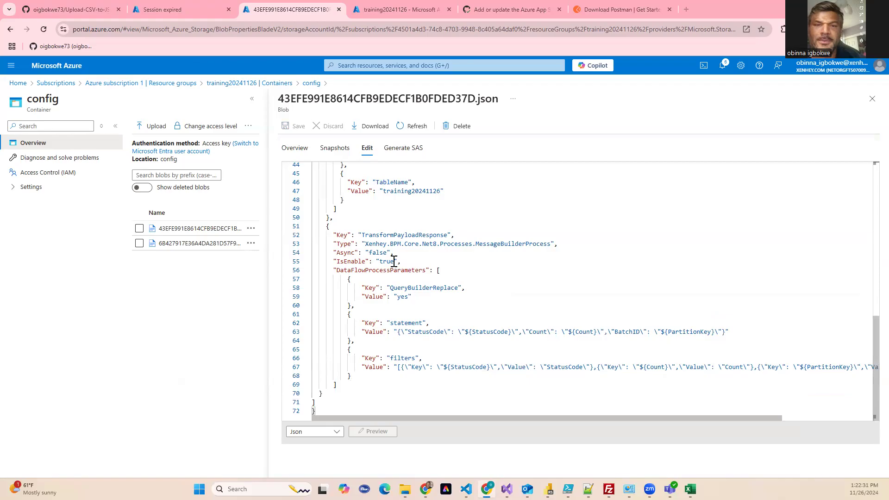
# - Switch to Postman, resend the upload request with winter.csv, and inspect the Count and BatchID values in the response
pyautogui.hotkey('alt', 'Tab')
pyautogui.click(828, 118)
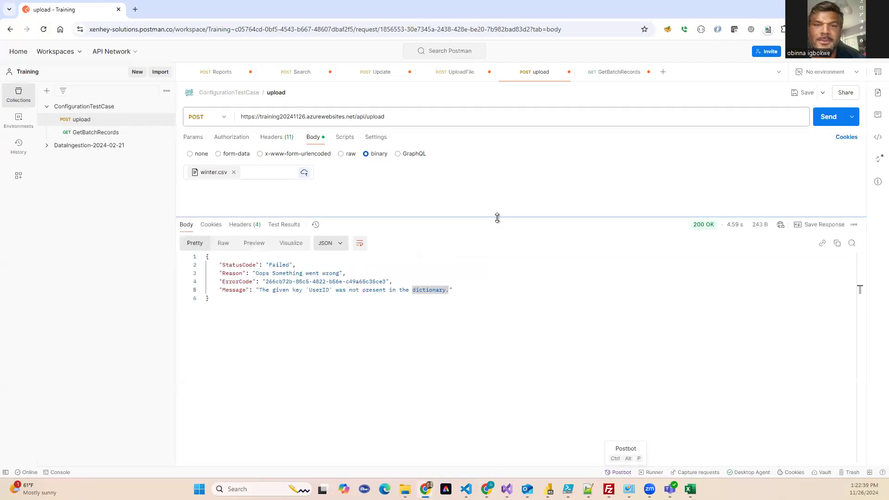
pyautogui.click(379, 340)
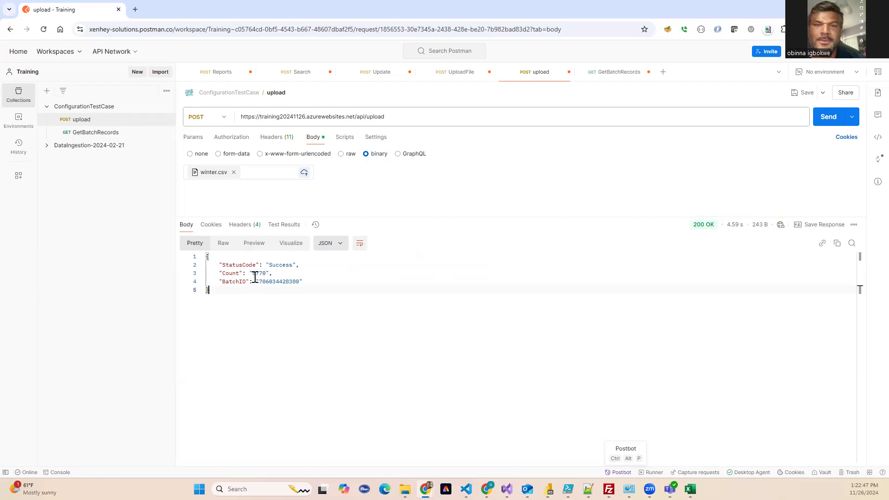
pyautogui.doubleClick(258, 273)
pyautogui.doubleClick(279, 281)
# - Open the GetBatchRecords request and correct the host in its URL to training20241126.azurewebsites.net
pyautogui.click(111, 134)
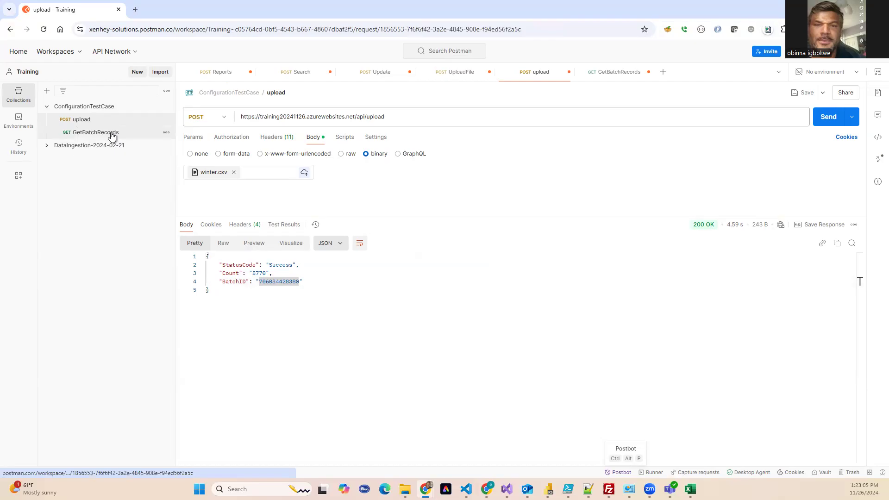
pyautogui.click(306, 117)
pyautogui.press('BackSpace')
pyautogui.write('6')
pyautogui.click(297, 90)
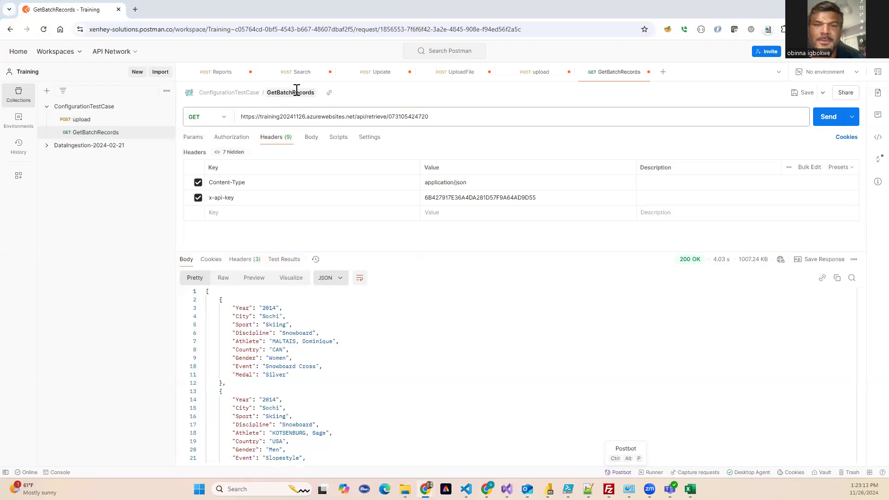
# - Switch to the Azure portal, open the second config blob for editing, and compare its name with the x-api-key header in Postman
pyautogui.hotkey('alt', 'Tab')
pyautogui.click(464, 264)
pyautogui.click(218, 244)
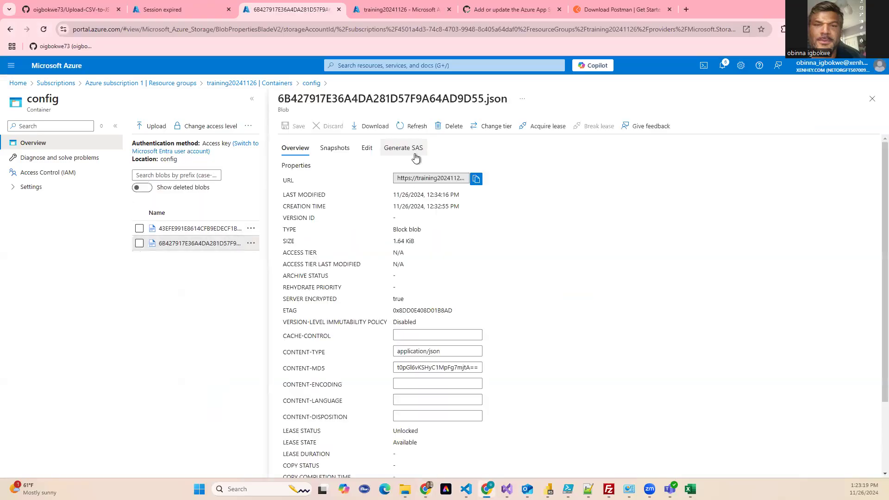
pyautogui.click(369, 152)
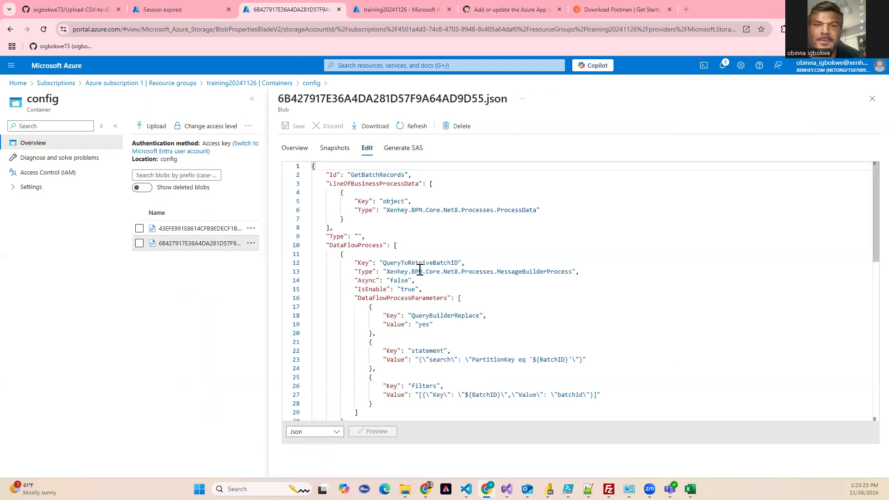
pyautogui.hotkey('alt', 'Tab')
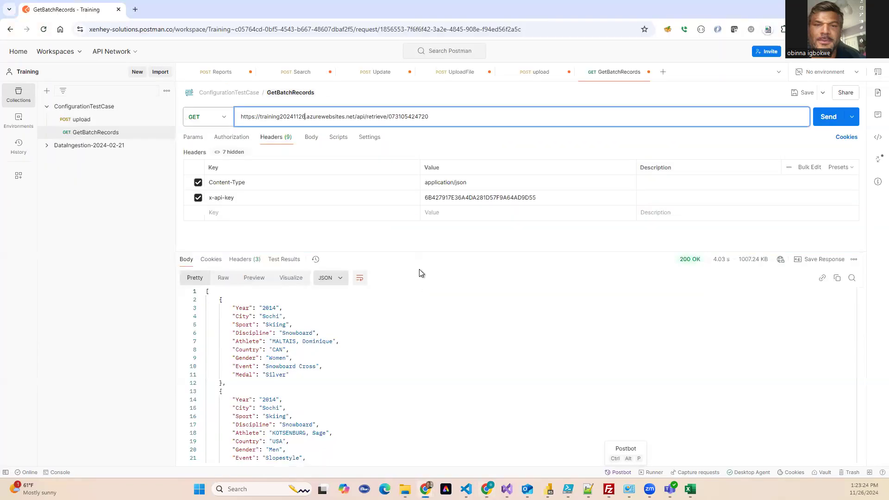
pyautogui.doubleClick(508, 197)
pyautogui.hotkey('alt', 'Tab')
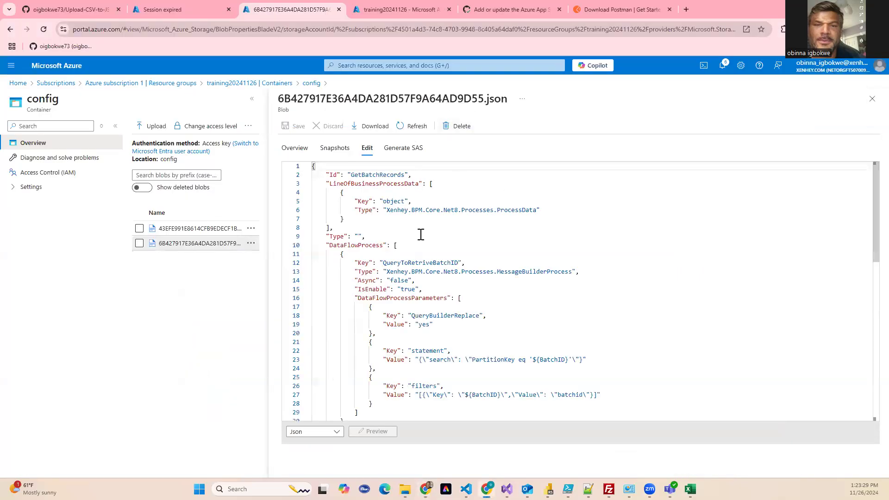
# - Examine the data flow processes and their statement, filters and table parameters in the GetBatchRecords config JSON
pyautogui.scroll(-2, 417, 280)
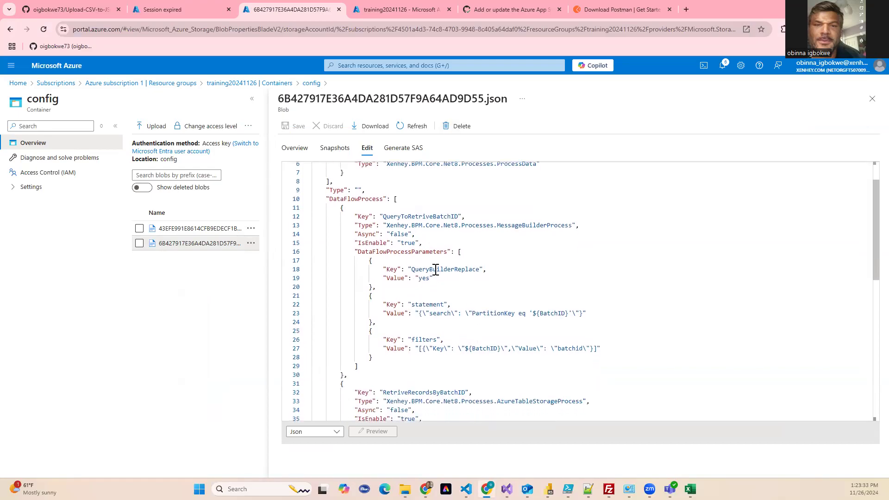
pyautogui.scroll(-2, 433, 271)
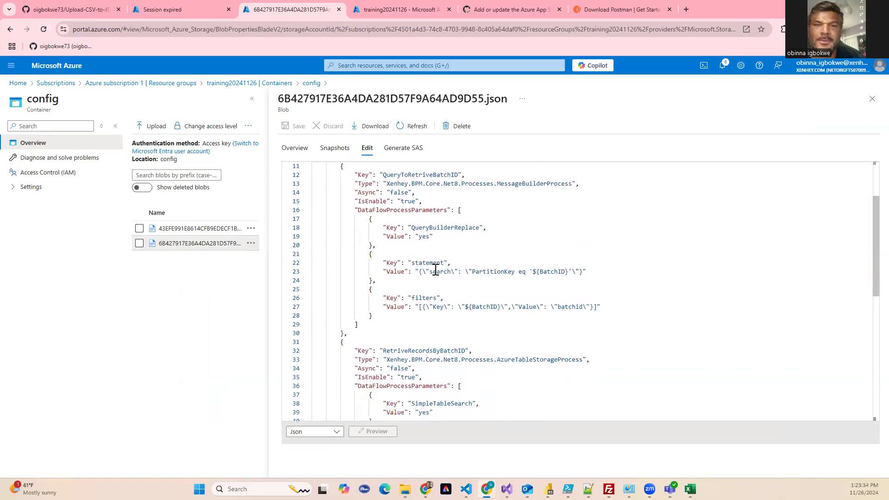
pyautogui.click(576, 307)
pyautogui.scroll(-3, 576, 303)
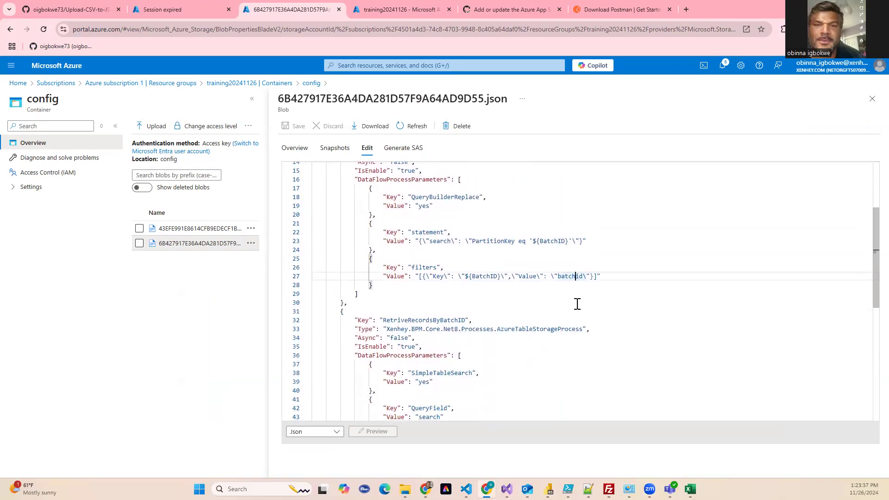
pyautogui.scroll(-4, 502, 344)
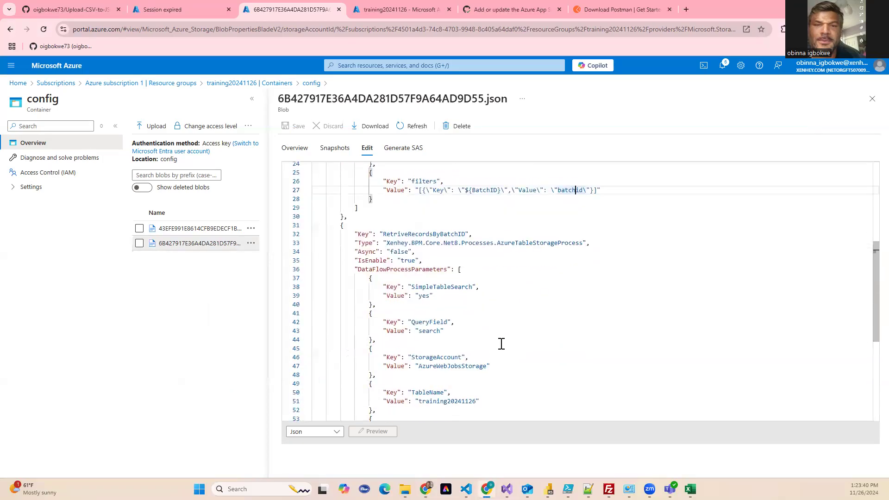
pyautogui.scroll(-5, 469, 351)
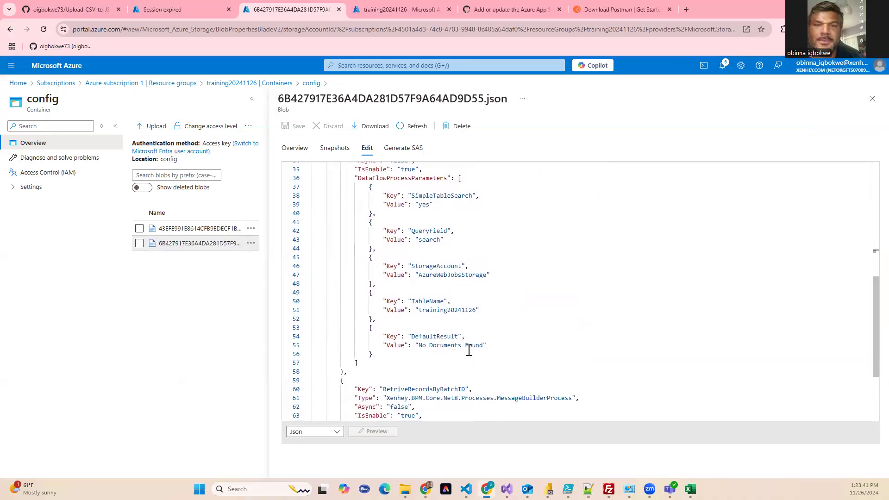
pyautogui.scroll(3, 469, 351)
pyautogui.scroll(10, 469, 350)
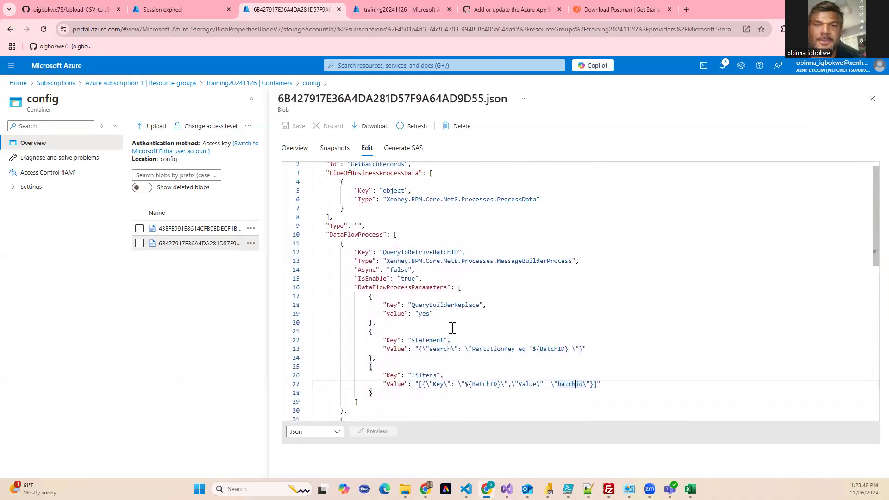
pyautogui.scroll(1, 453, 326)
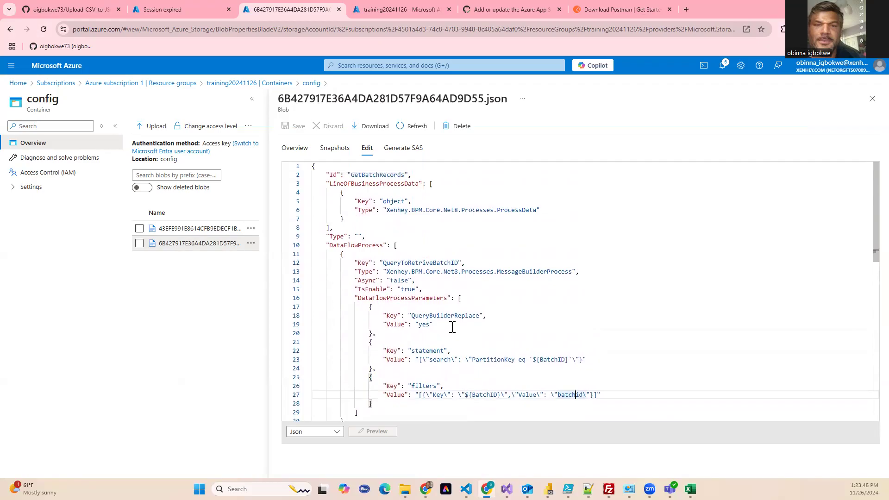
# - Set IsEnable to false for the QueryToRetriveBatchID process and both RetriveRecordsByBatchID processes, and save the blob
pyautogui.scroll(-3, 452, 327)
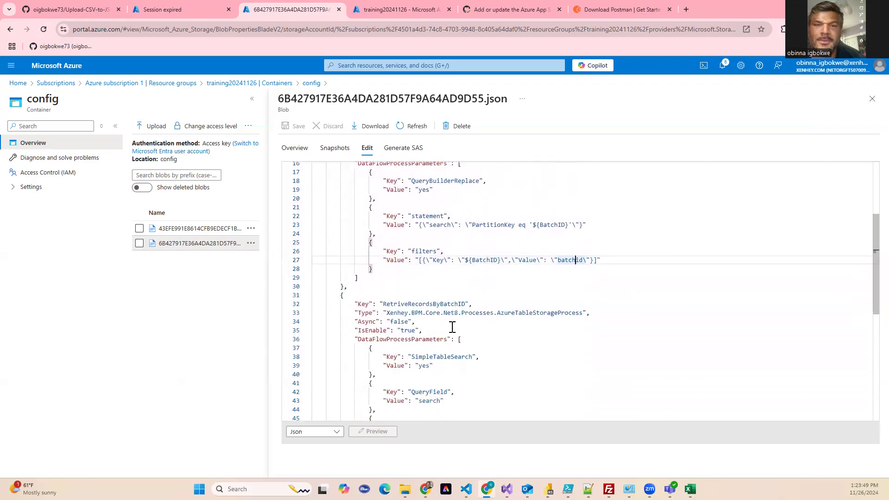
pyautogui.scroll(2, 452, 327)
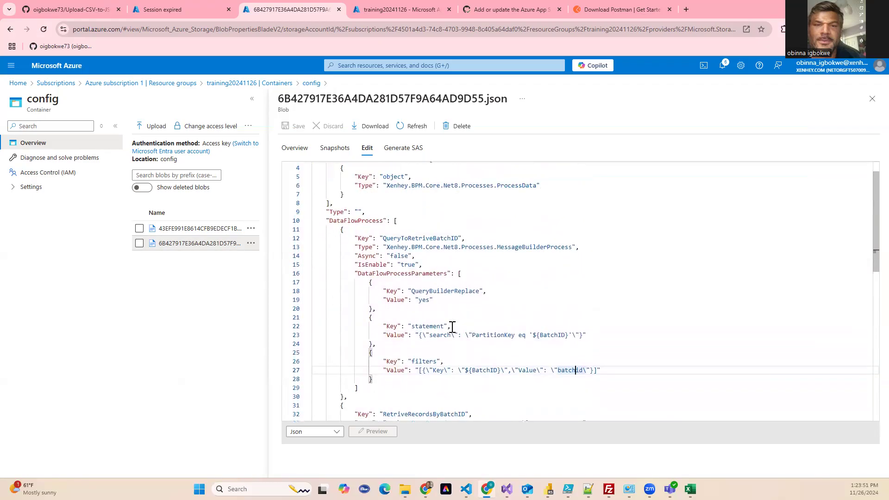
pyautogui.doubleClick(411, 264)
pyautogui.write('fals')
pyautogui.doubleClick(411, 264)
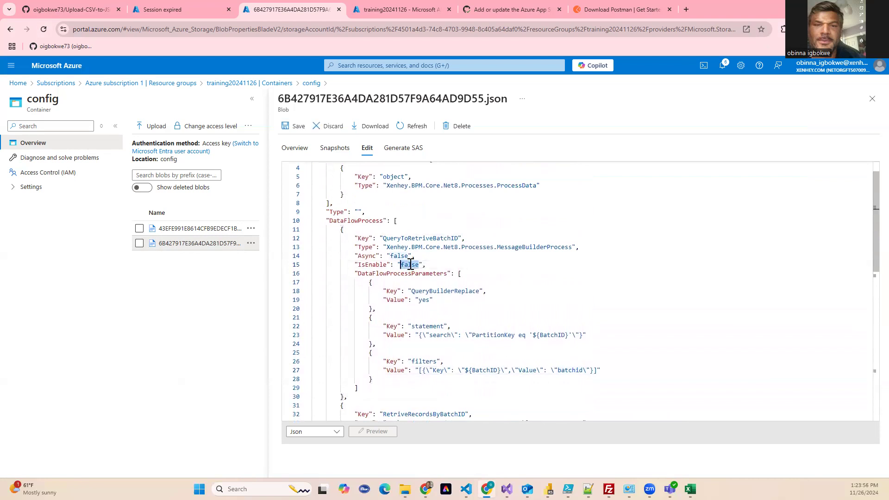
pyautogui.scroll(-3, 411, 264)
pyautogui.doubleClick(403, 333)
pyautogui.write('false')
pyautogui.scroll(-6, 405, 340)
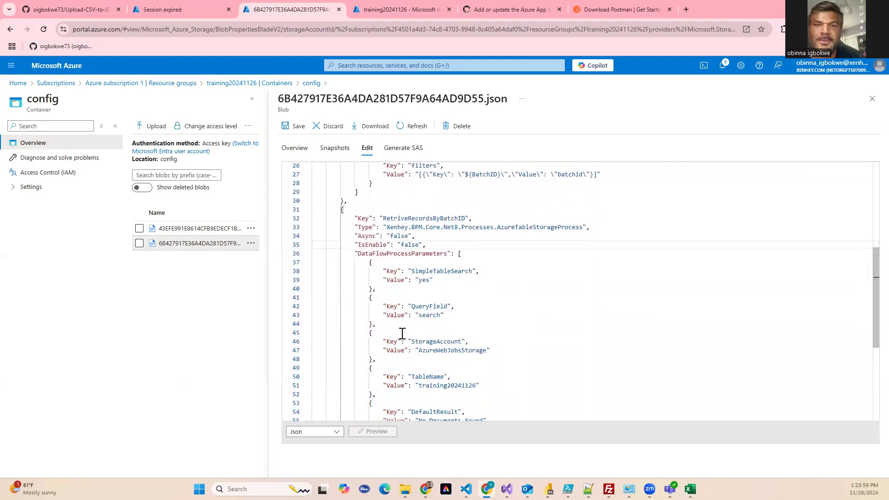
pyautogui.doubleClick(406, 368)
pyautogui.write('false')
pyautogui.click(299, 125)
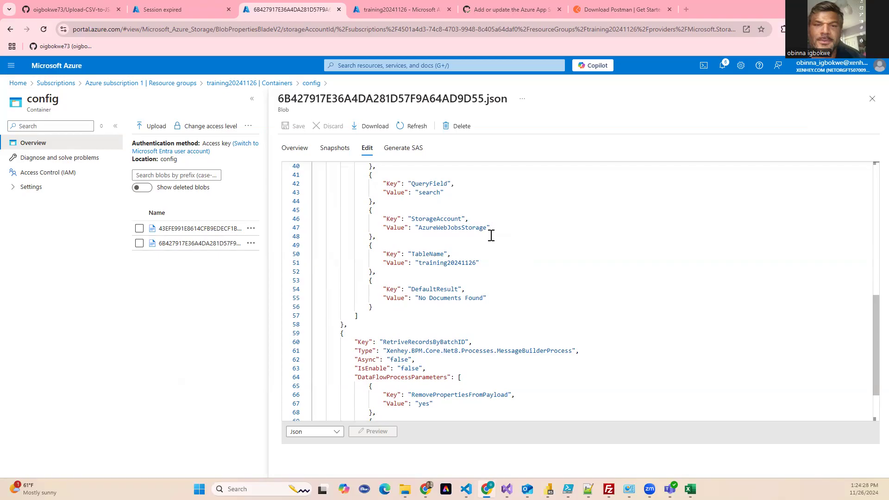
# - Switch to Postman, try sending the GetBatchRecords request with the x-api-key header disabled, and re-enable the header
pyautogui.hotkey('alt', 'Tab')
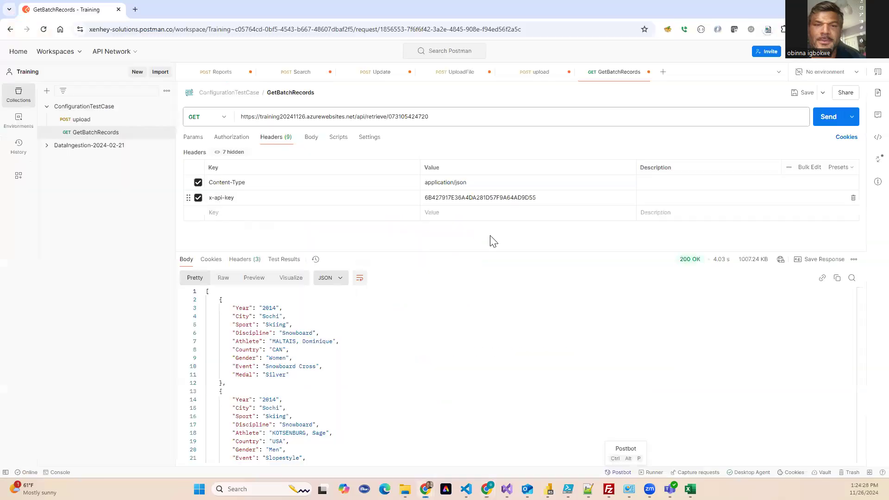
pyautogui.doubleClick(493, 198)
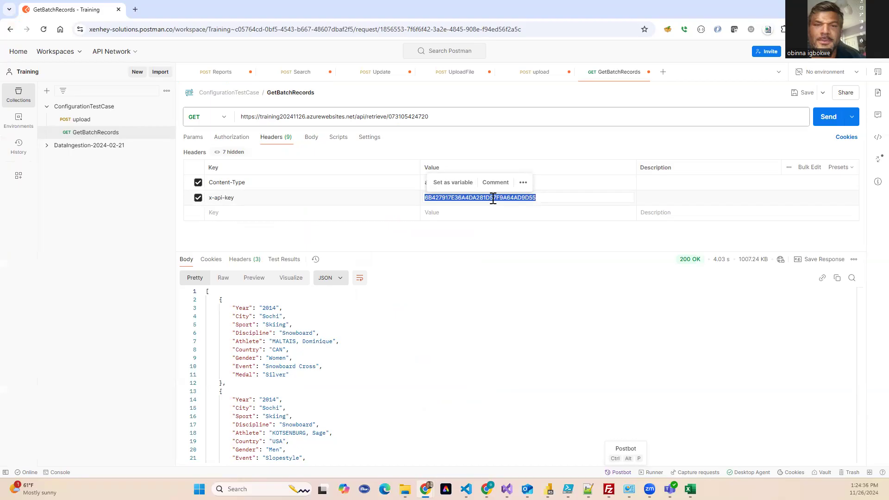
pyautogui.click(198, 199)
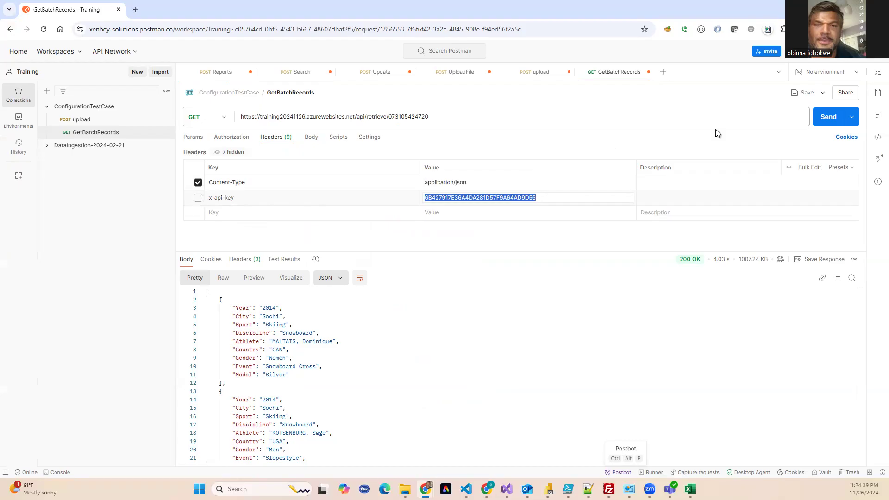
pyautogui.click(829, 121)
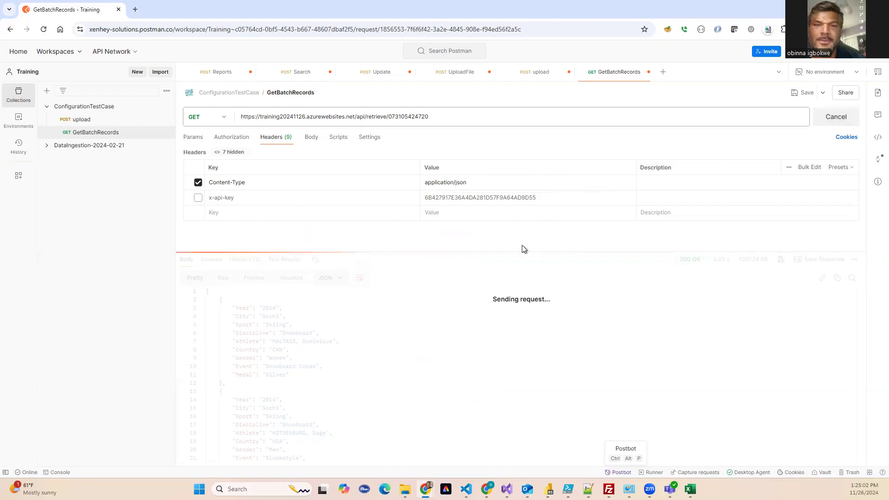
pyautogui.click(198, 199)
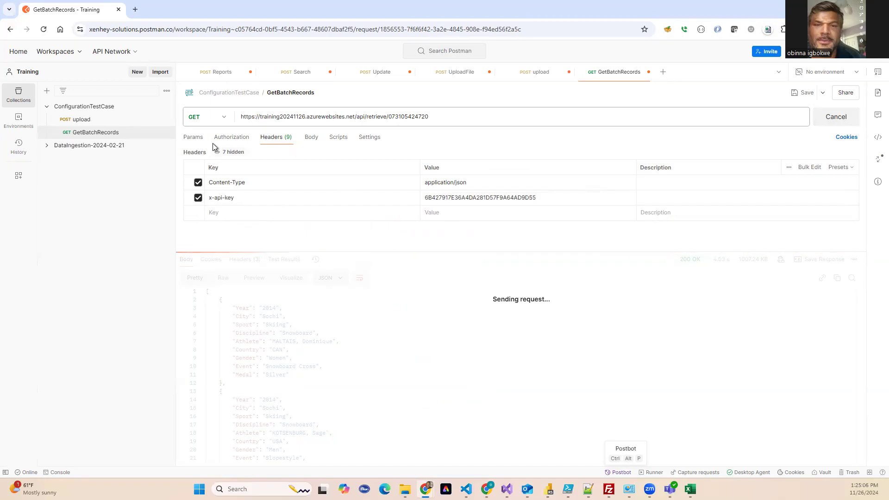
pyautogui.click(97, 122)
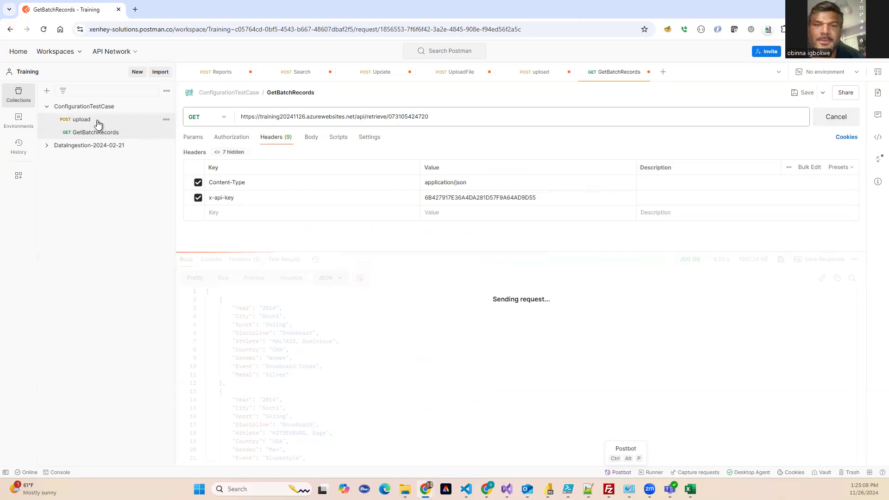
pyautogui.click(331, 292)
pyautogui.doubleClick(280, 282)
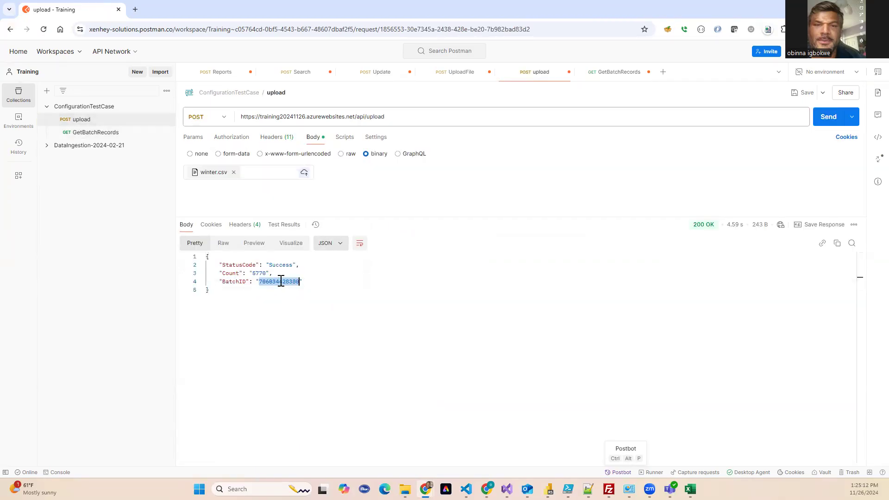
pyautogui.click(120, 133)
pyautogui.hotkey('ctrl', 'Return')
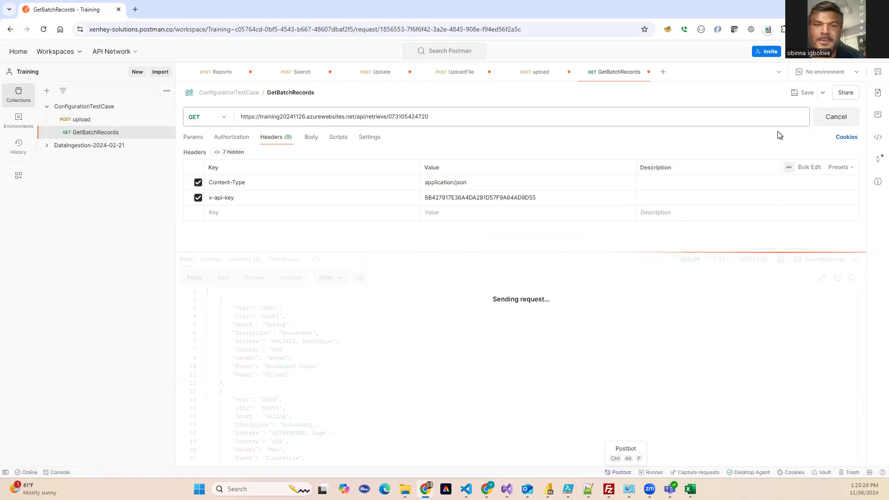
pyautogui.click(836, 116)
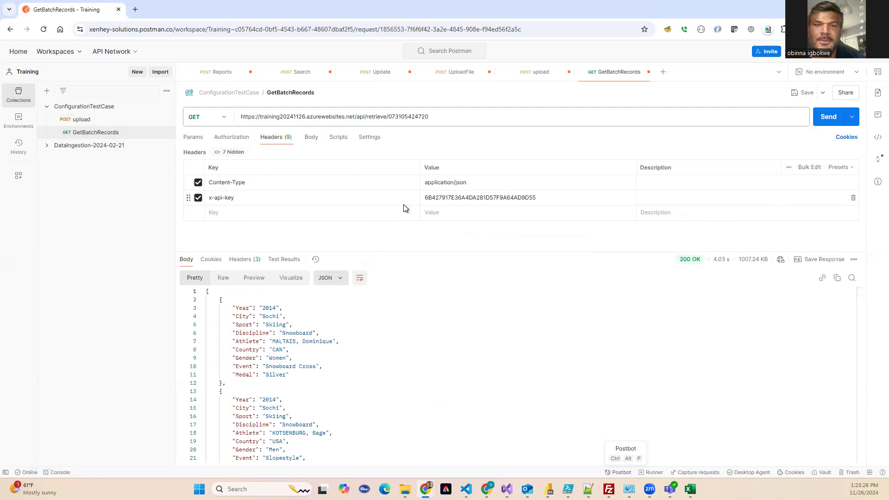
pyautogui.doubleClick(405, 116)
pyautogui.hotkey('ctrl', 'v')
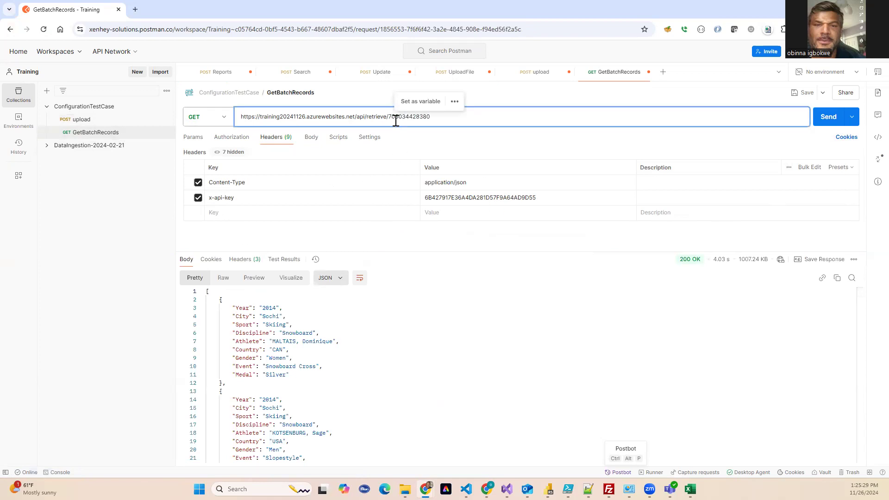
pyautogui.click(829, 123)
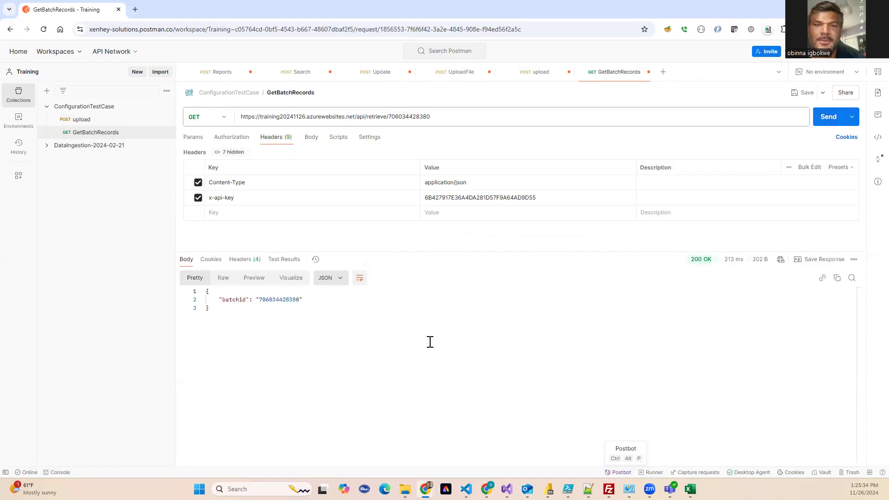
pyautogui.doubleClick(276, 300)
# - Switch to the Azure portal, set IsEnable to true for the QueryToRetriveBatchID process in the config JSON, and save the blob
pyautogui.hotkey('alt', 'Tab')
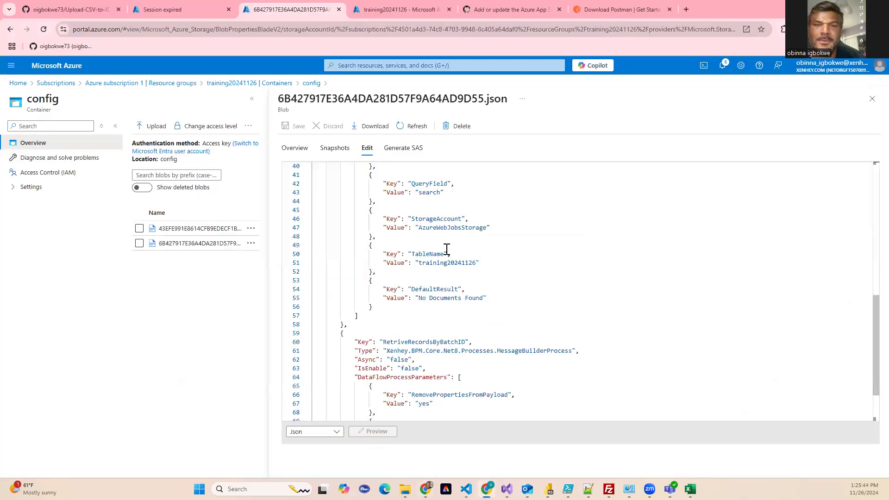
pyautogui.scroll(5, 447, 241)
pyautogui.scroll(2, 447, 250)
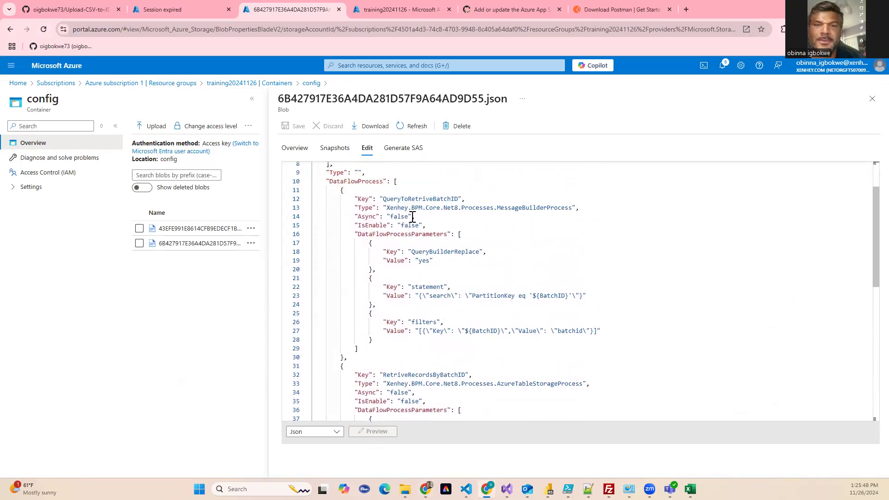
pyautogui.doubleClick(414, 226)
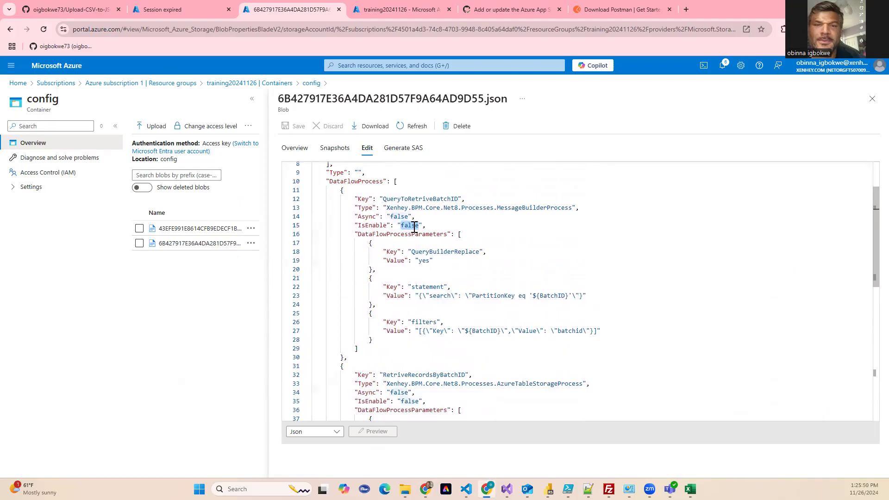
pyautogui.write('true')
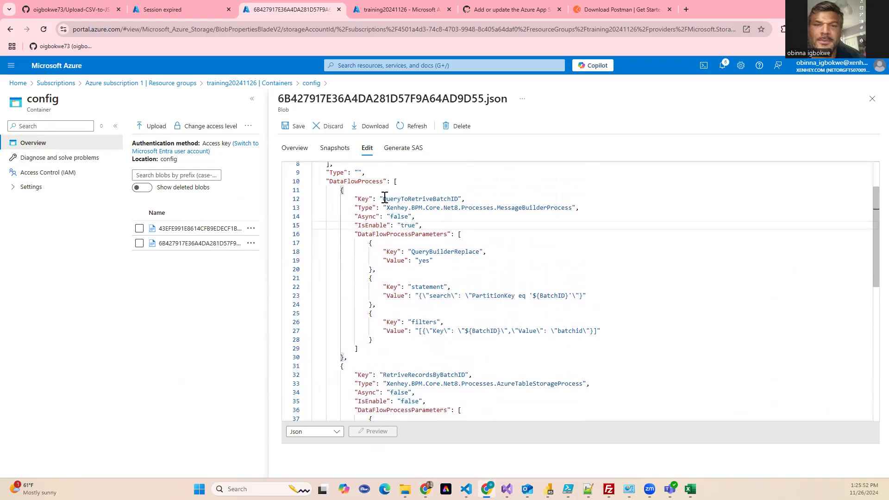
pyautogui.click(296, 126)
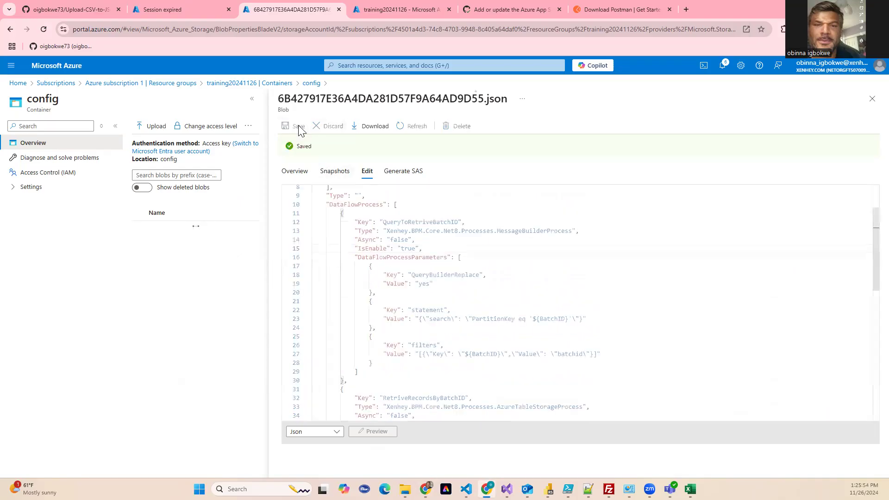
# - Switch to Postman, resend the GetBatchRecords request, and highlight PartitionKey in the returned search statement
pyautogui.hotkey('alt', 'Tab')
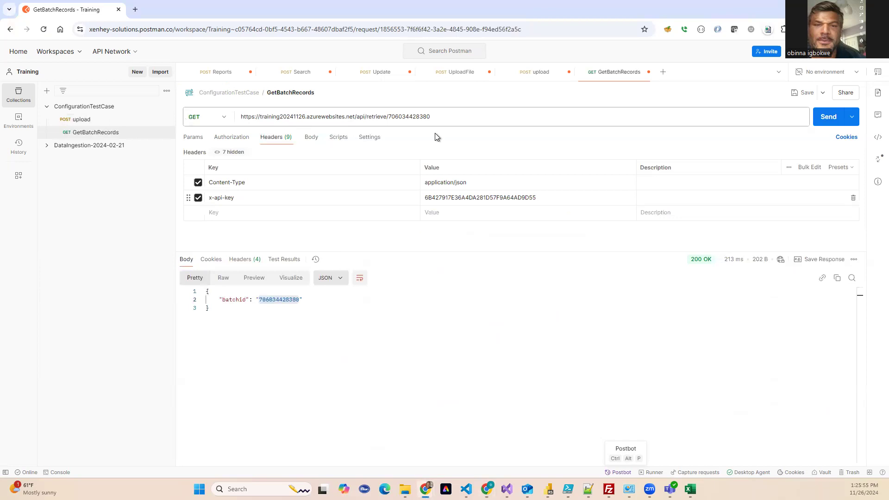
pyautogui.click(829, 119)
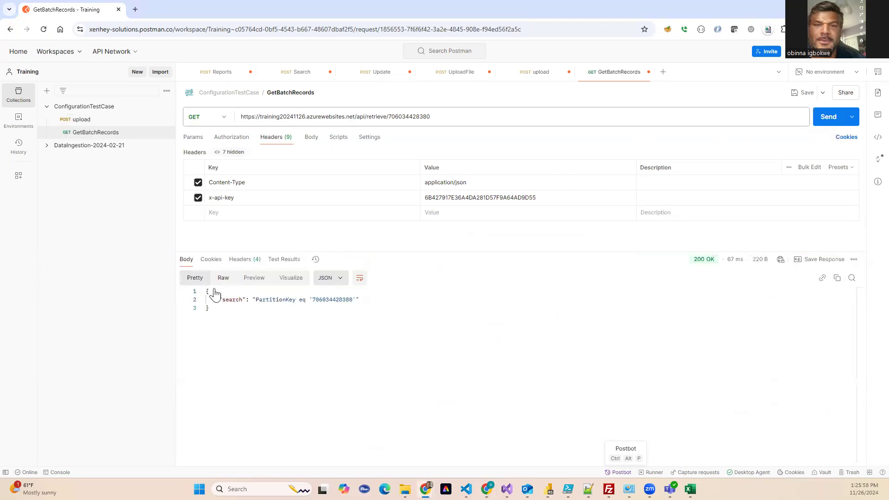
pyautogui.doubleClick(281, 300)
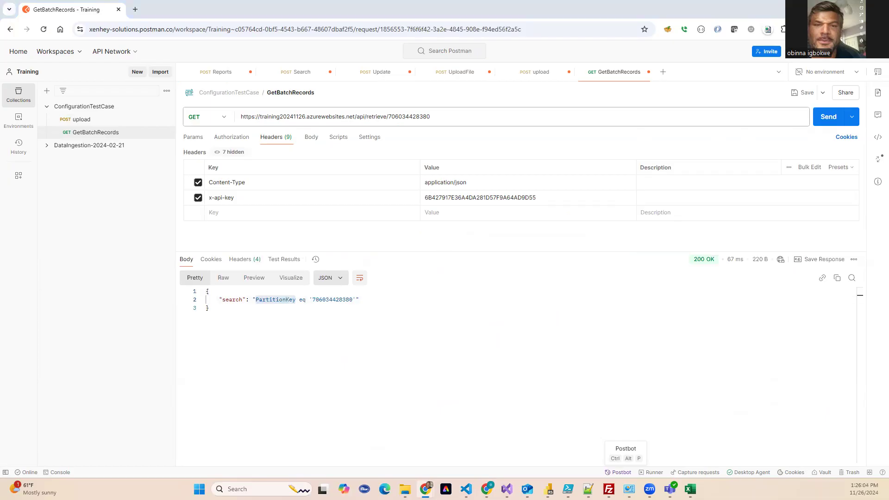
# - Switch to the Azure portal, set IsEnable to true for the RetriveRecordsByBatchID process of type AzureTableStorageProcess, and save the blob
pyautogui.hotkey('alt', 'Tab')
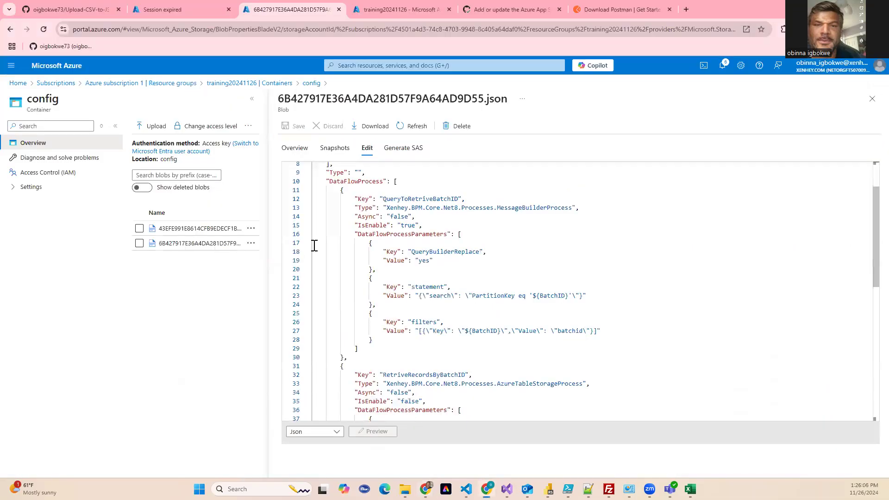
pyautogui.scroll(-5, 442, 310)
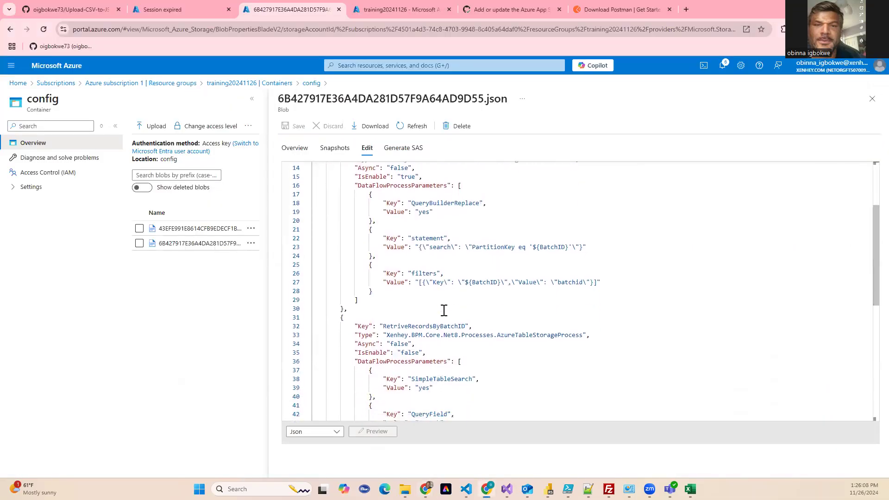
pyautogui.scroll(-3, 443, 310)
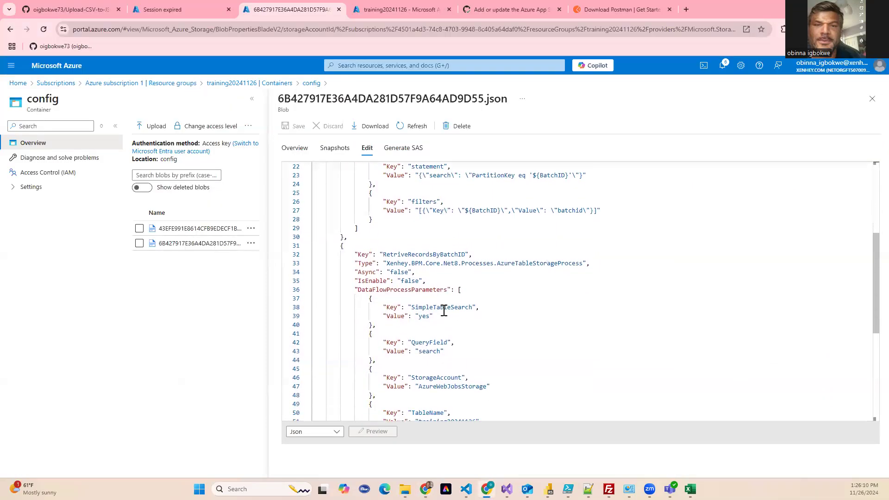
pyautogui.doubleClick(412, 265)
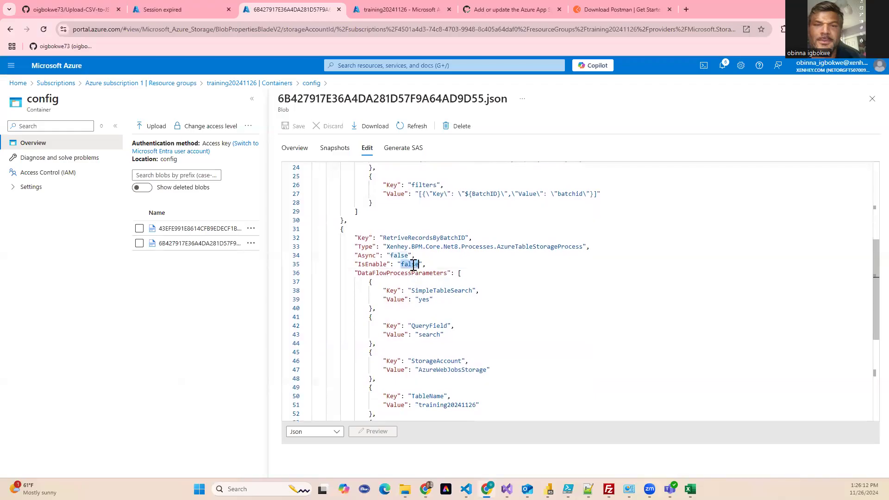
pyautogui.write('tru')
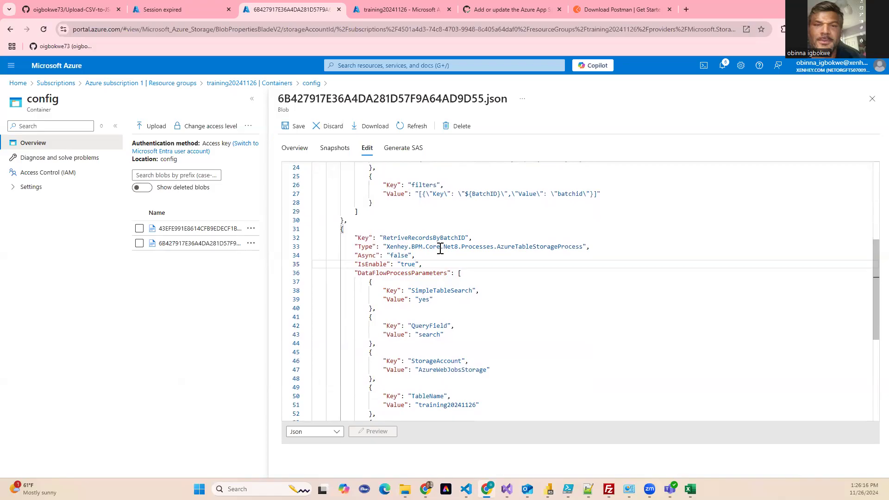
pyautogui.click(301, 130)
# - Switch to Postman, resend the GetBatchRecords request, and examine the first returned record and its PartitionKey
pyautogui.hotkey('alt', 'Tab')
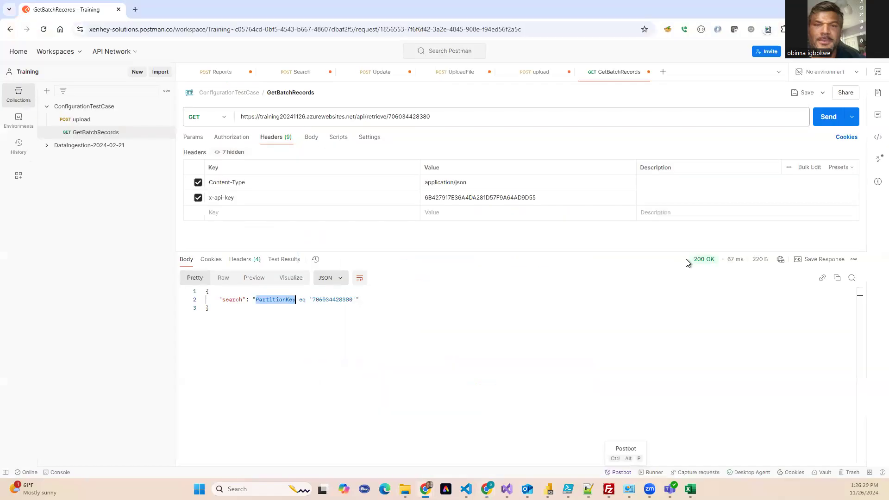
pyautogui.click(821, 115)
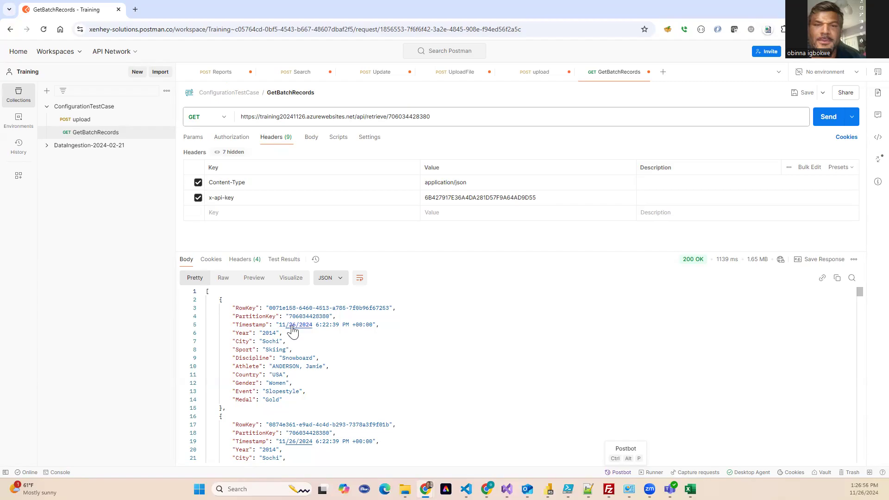
pyautogui.moveTo(219, 300); pyautogui.dragTo(242, 410)
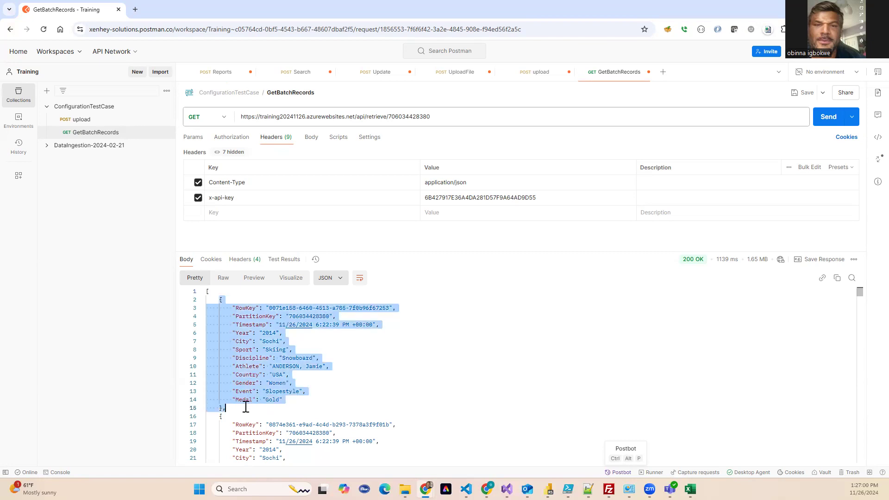
pyautogui.doubleClick(320, 315)
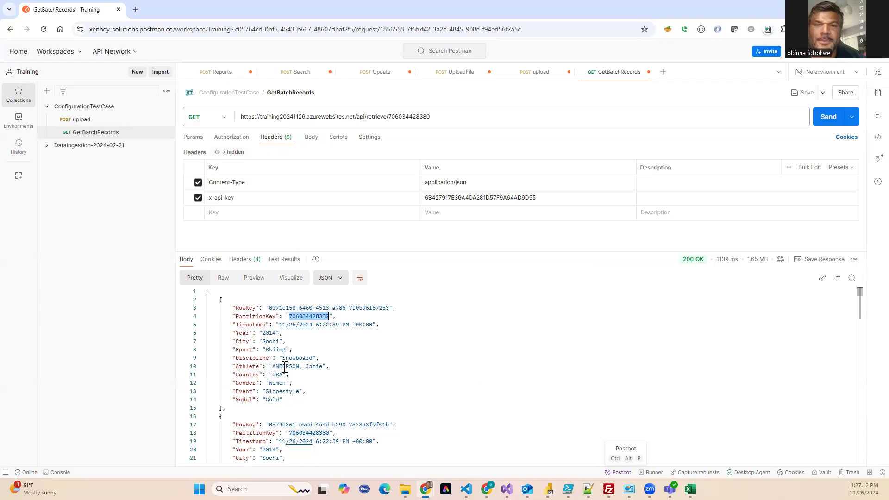
# - Switch to the Azure portal, set IsEnable to true for the RetriveRecordsByBatchID process of type MessageBuilderProcess, and save the blob
pyautogui.hotkey('alt', 'Tab')
pyautogui.scroll(-3, 402, 299)
pyautogui.scroll(-5, 402, 299)
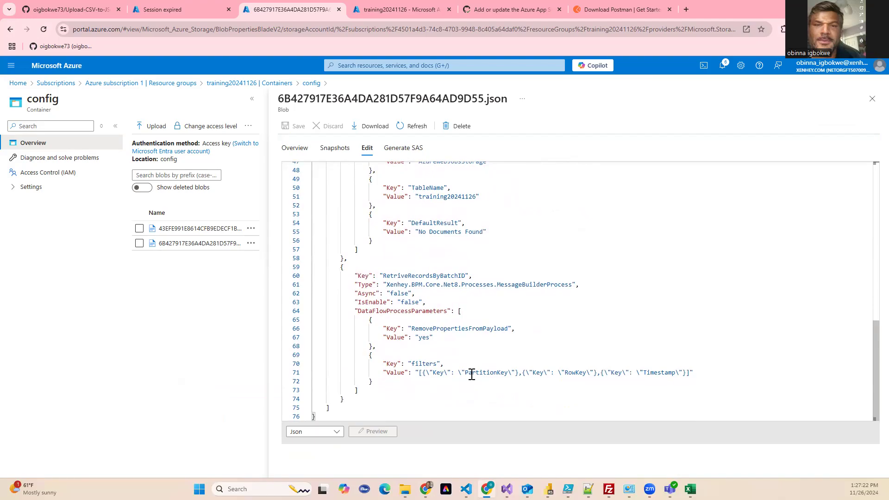
pyautogui.doubleClick(416, 303)
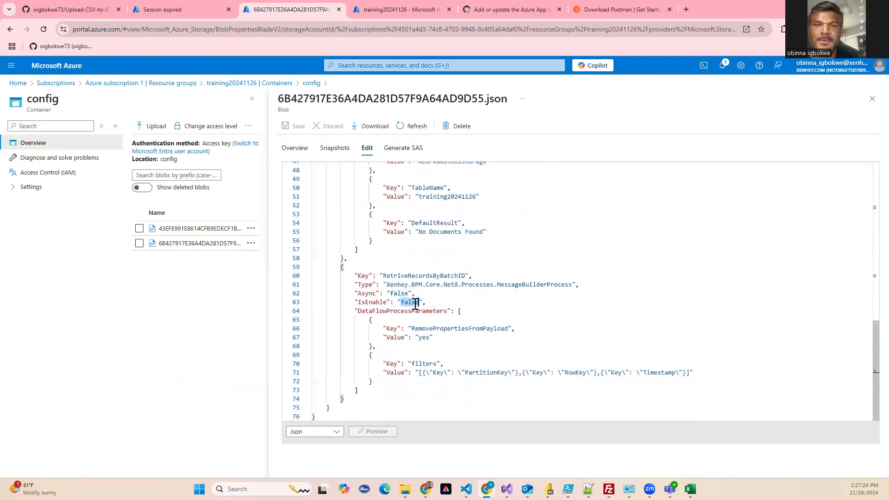
pyautogui.press('BackSpace')
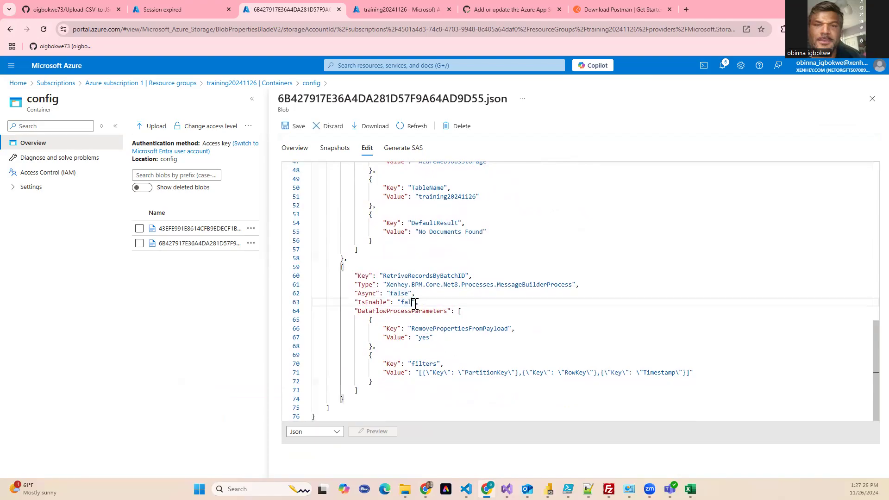
pyautogui.write('ture')
pyautogui.click(463, 302)
pyautogui.press('Left')
pyautogui.press('Left')
pyautogui.press('BackSpace')
pyautogui.press('BackSpace')
pyautogui.press('BackSpace')
pyautogui.press('BackSpace')
pyautogui.write('true')
pyautogui.click(296, 126)
# - Switch to Postman, resend the GetBatchRecords request, and look through the returned records
pyautogui.hotkey('alt', 'Tab')
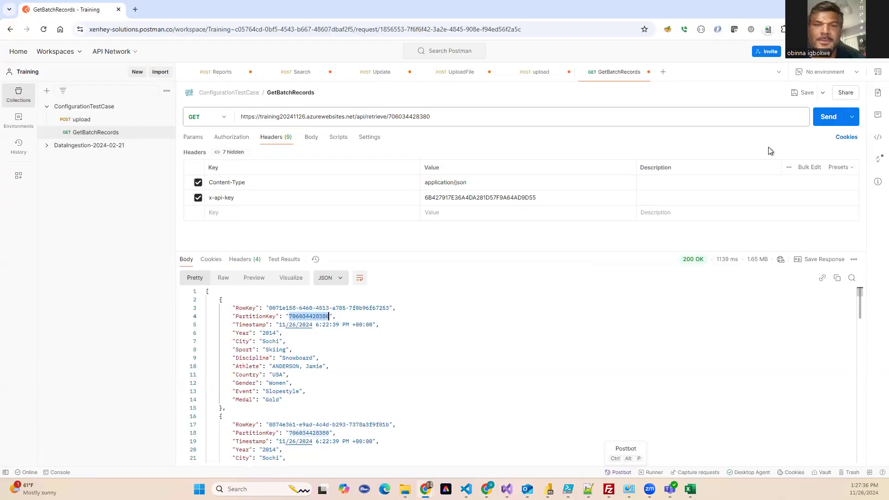
pyautogui.click(828, 120)
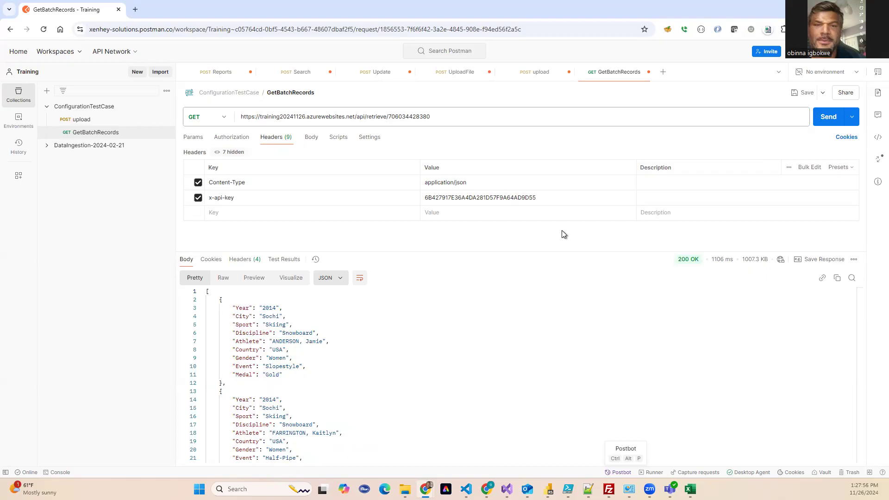
pyautogui.scroll(-10, 393, 375)
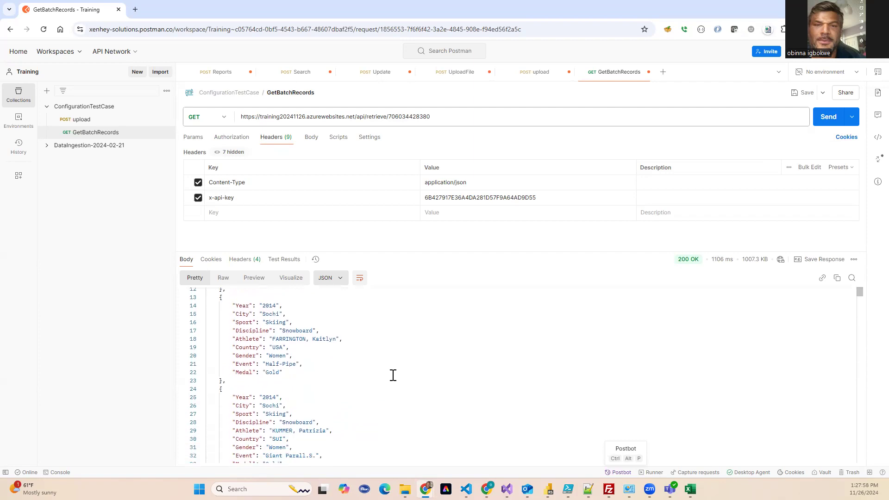
pyautogui.scroll(-10, 393, 375)
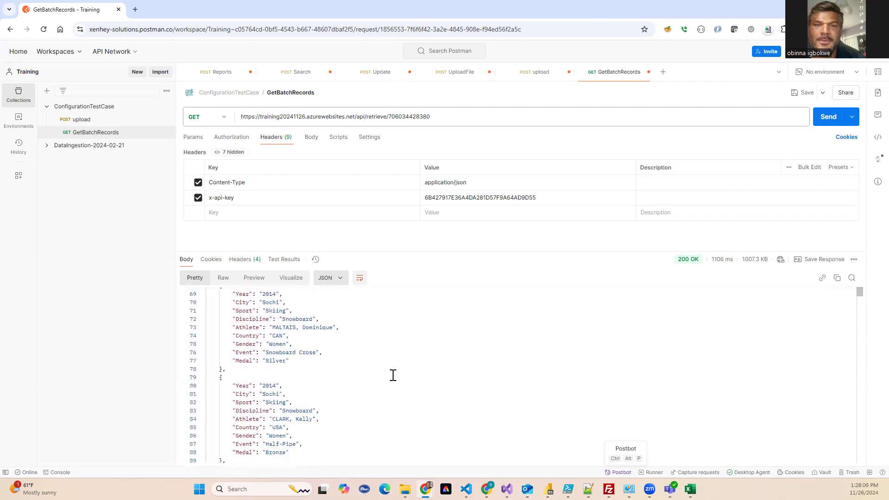
pyautogui.scroll(-6, 393, 375)
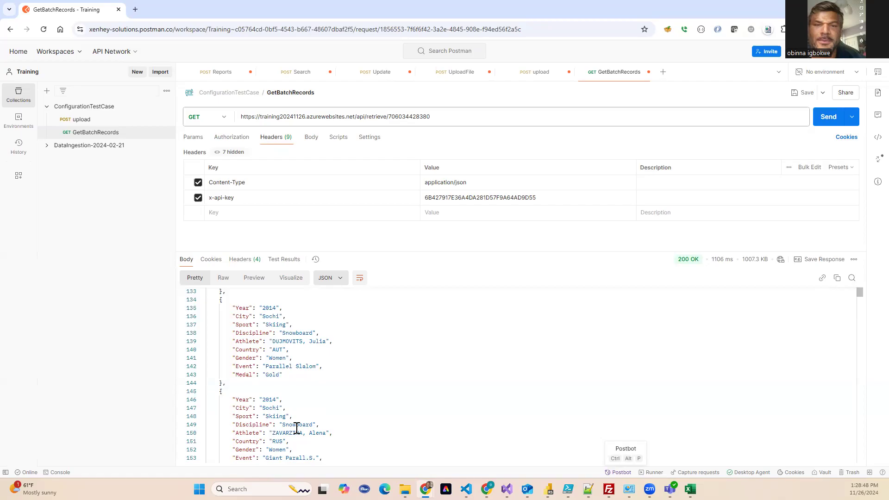
# - Open the upload request, remove winter.csv from its binary body, and start choosing a replacement file from the local machine
pyautogui.click(108, 120)
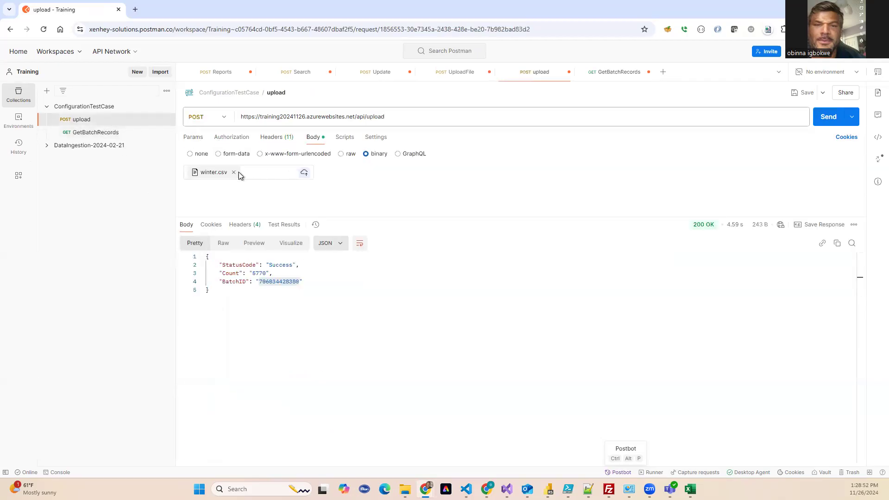
pyautogui.click(233, 173)
pyautogui.click(225, 172)
pyautogui.click(229, 194)
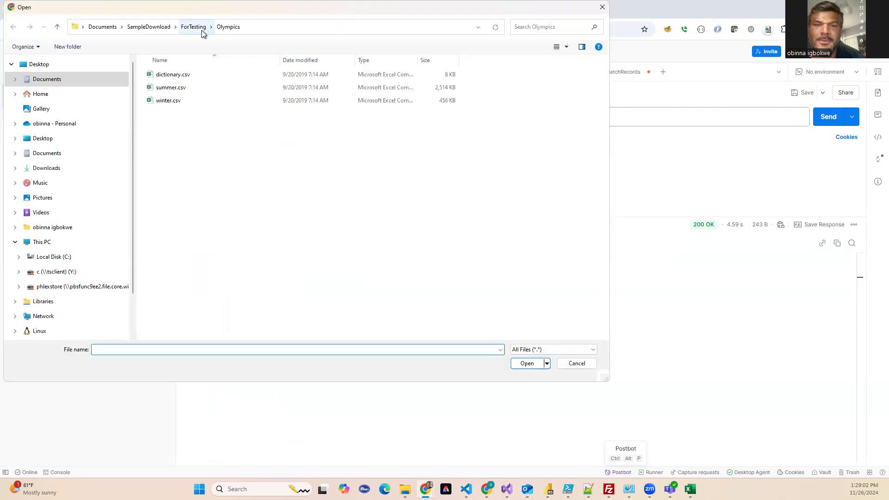
# - Browse to ForTesting > TrainingData > US_Colleges_Universities_Database and select the 8221_3_sample.csv file
pyautogui.click(201, 30)
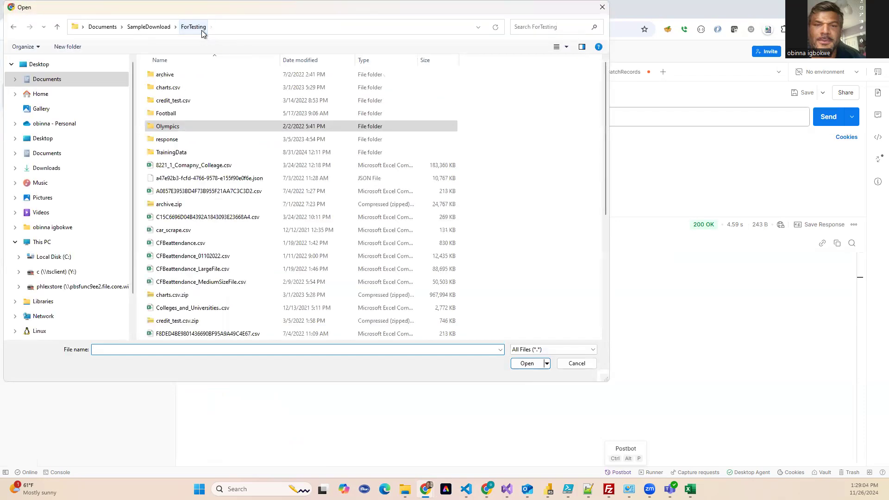
pyautogui.doubleClick(220, 157)
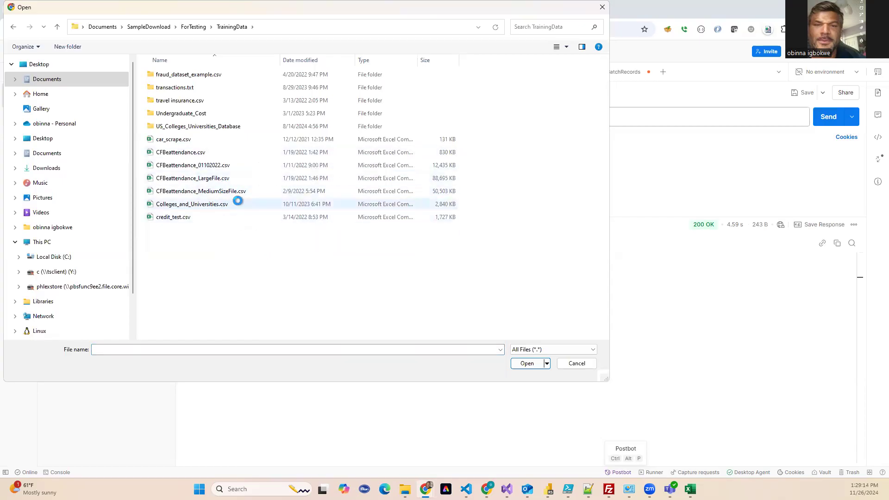
pyautogui.click(191, 217)
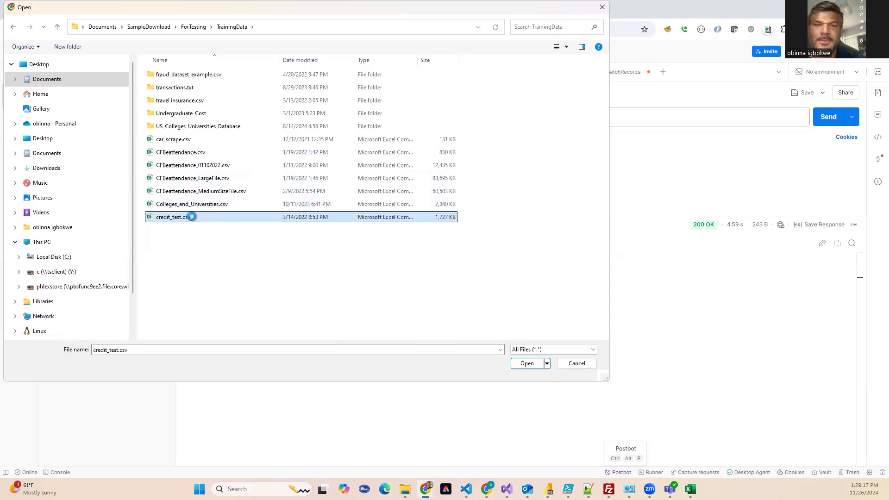
pyautogui.click(211, 205)
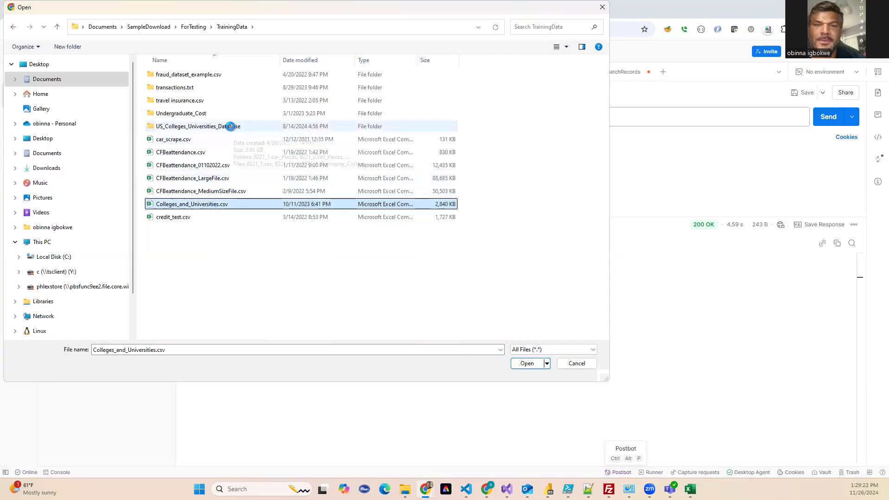
pyautogui.click(232, 126)
pyautogui.click(232, 127)
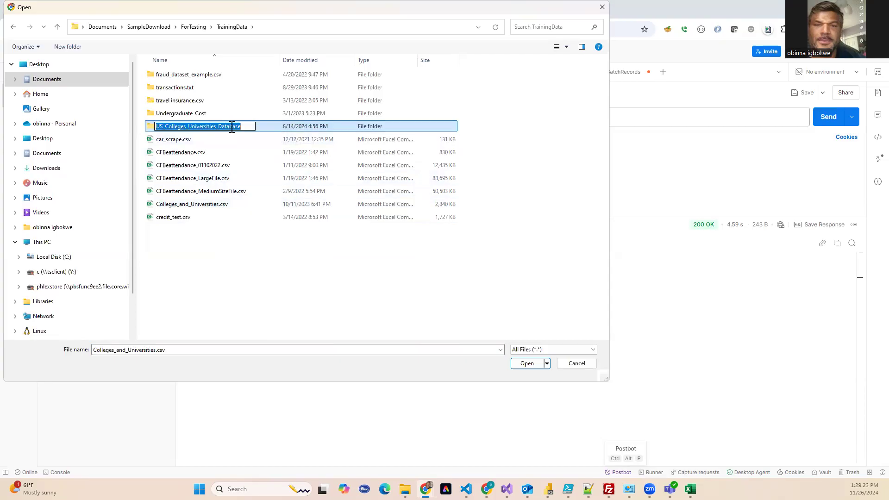
pyautogui.click(275, 127)
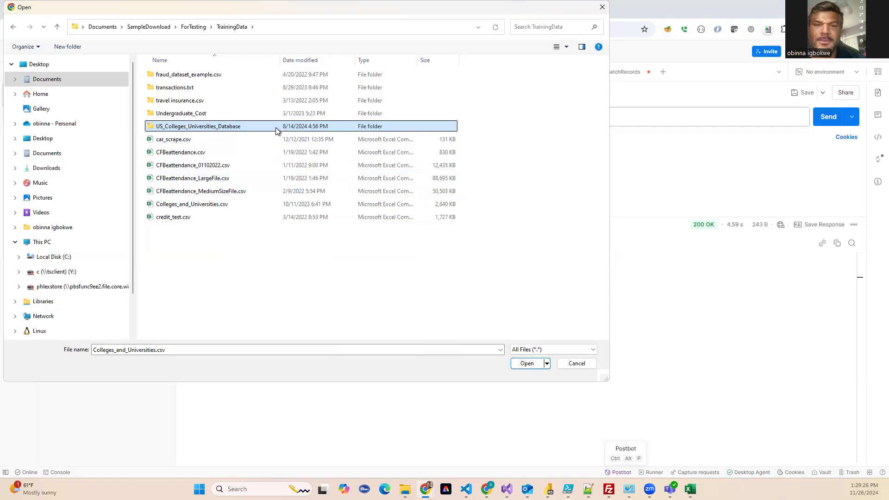
pyautogui.doubleClick(275, 127)
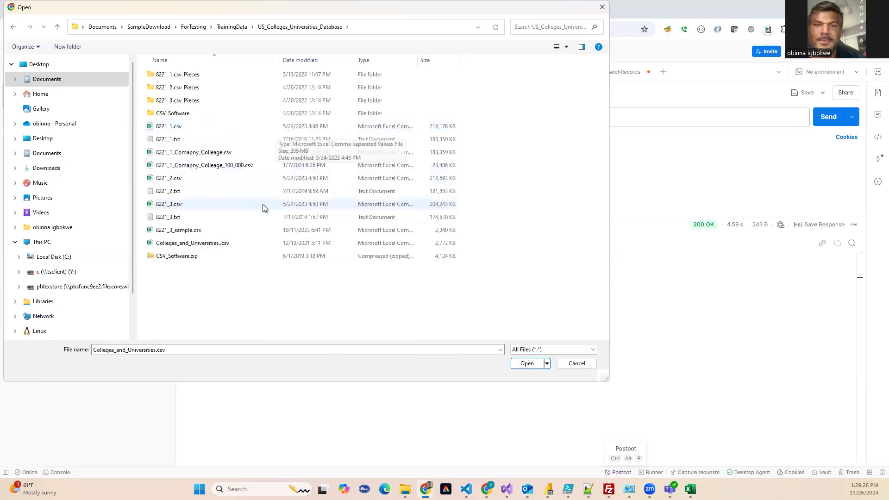
pyautogui.click(230, 227)
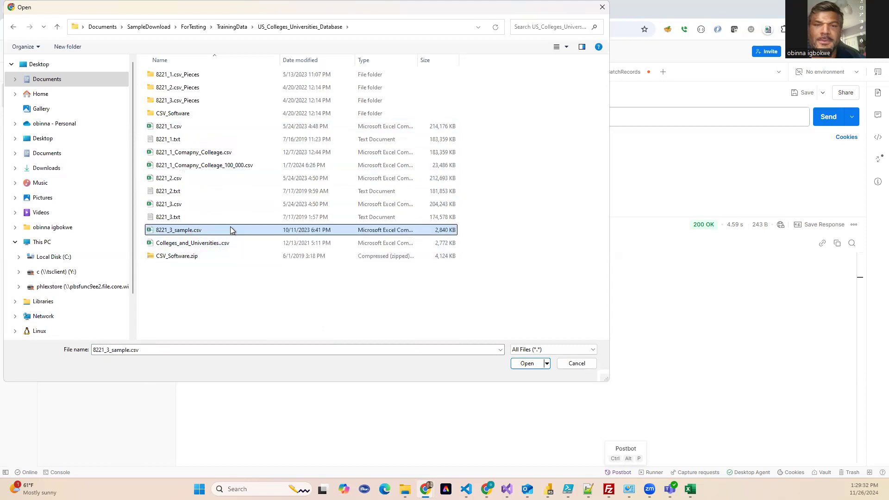
pyautogui.doubleClick(230, 229)
# - Open 8221_3_sample.csv in Notepad++, turn off word wrap, and examine its header row of column names
pyautogui.rightClick(230, 227)
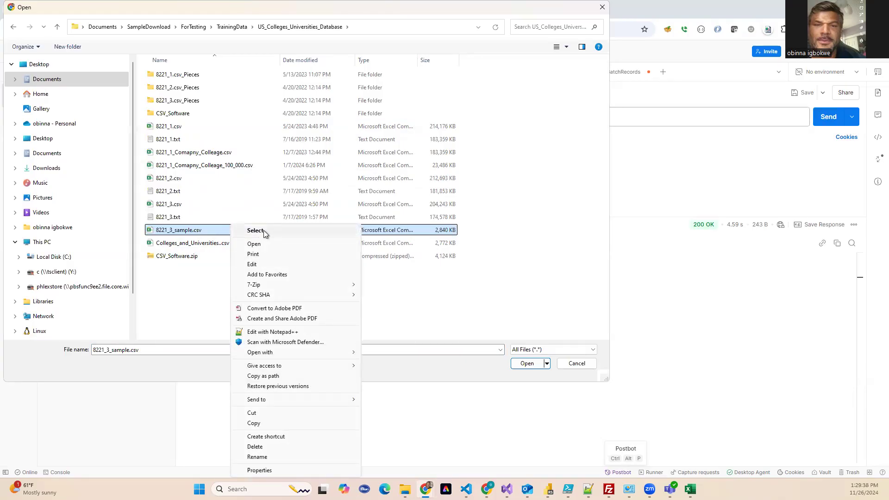
pyautogui.click(279, 332)
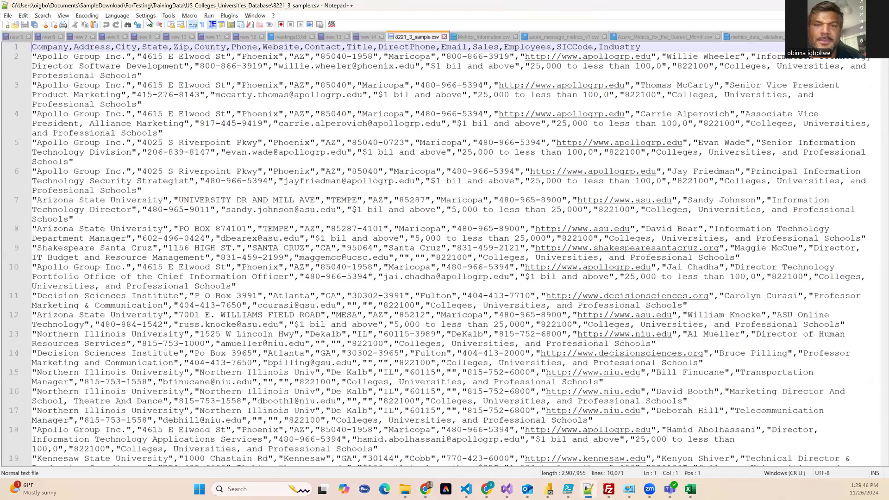
pyautogui.click(64, 16)
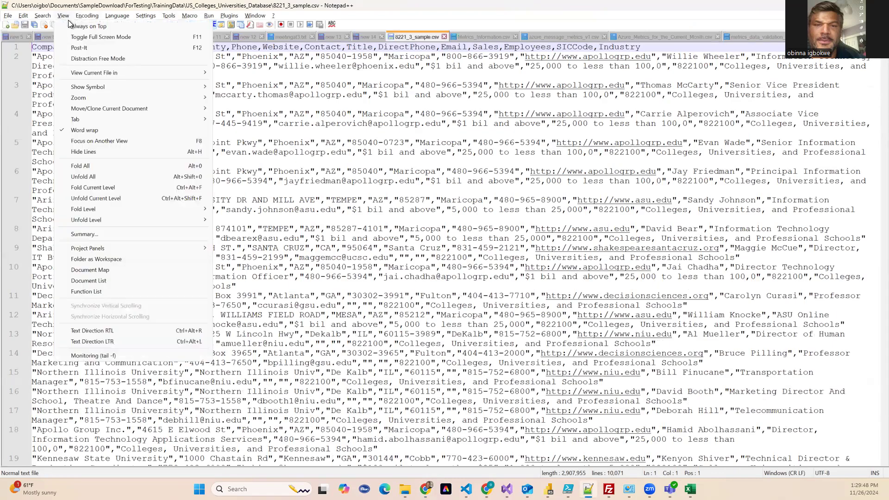
pyautogui.click(85, 129)
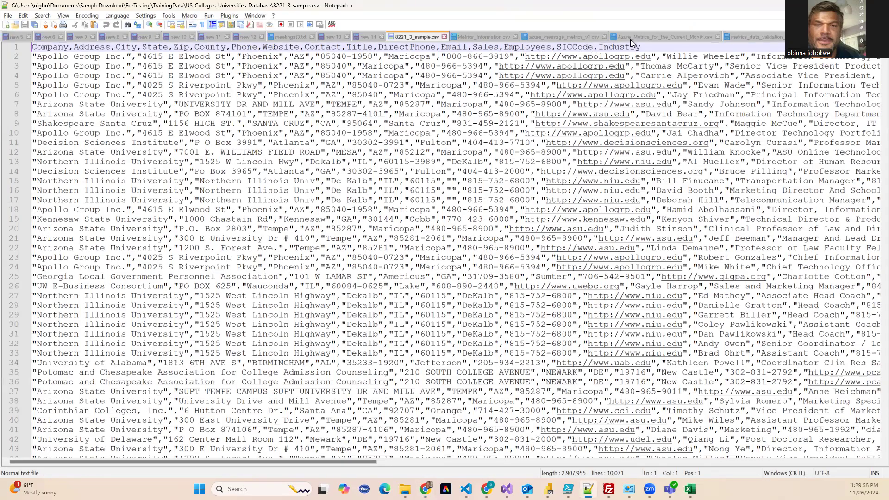
pyautogui.tripleClick(648, 45)
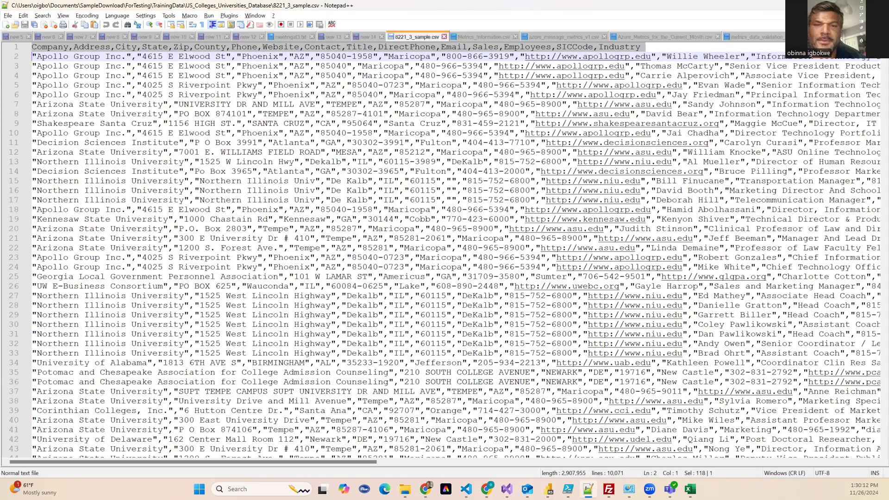
pyautogui.click(835, 5)
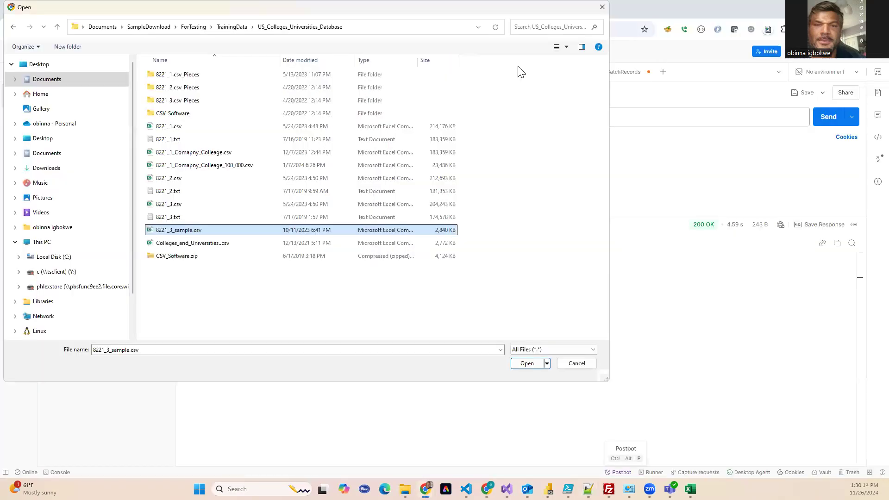
# - Attach 8221_3_sample.csv from the US_Colleges_Universities_Database folder as the upload request's binary body
pyautogui.click(423, 27)
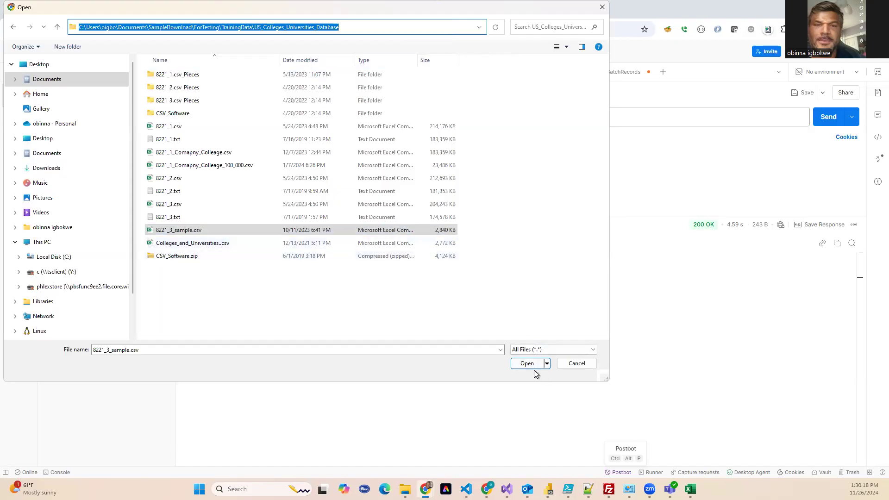
pyautogui.click(315, 231)
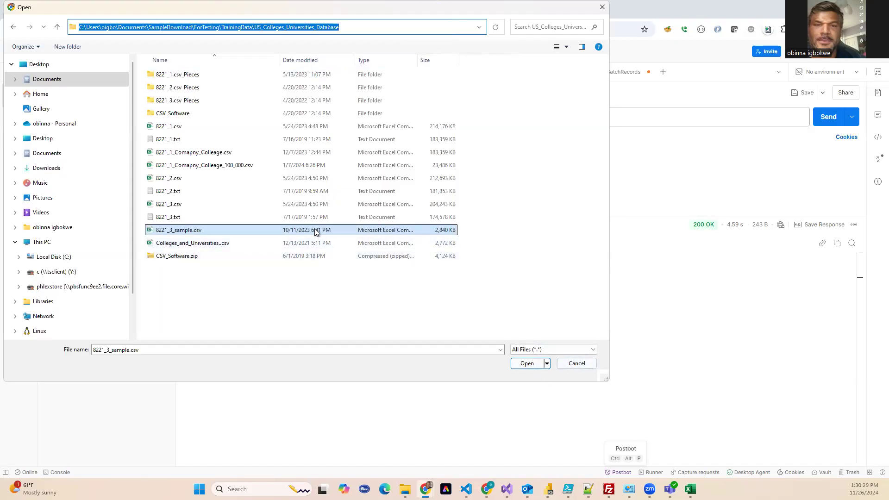
pyautogui.doubleClick(315, 230)
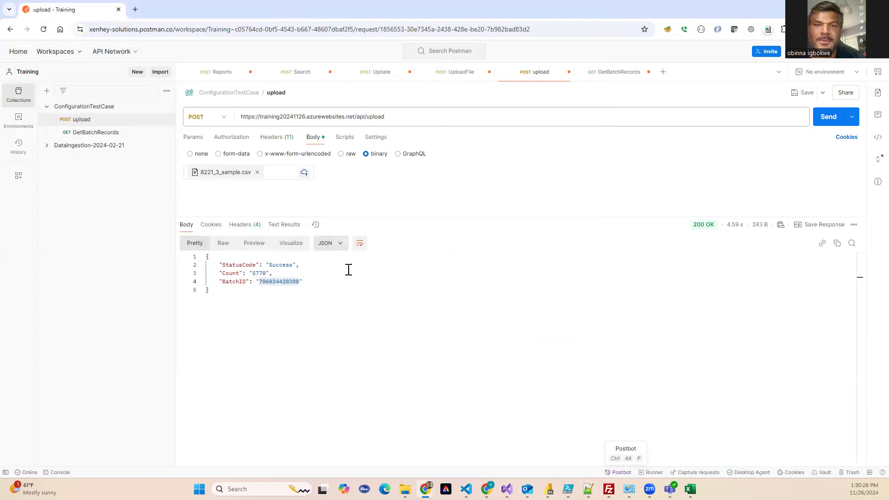
# - Send the upload request and examine the Count and BatchID in its response
pyautogui.click(829, 121)
pyautogui.click(262, 268)
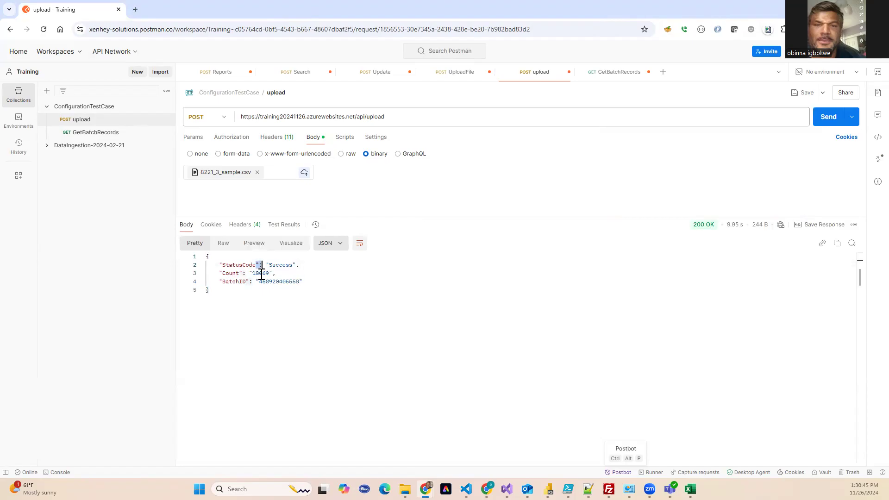
pyautogui.doubleClick(262, 273)
pyautogui.doubleClick(277, 282)
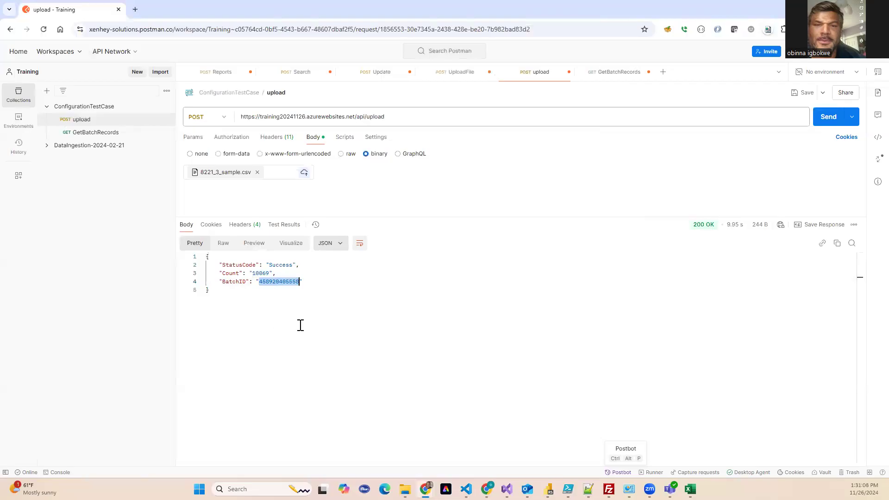
# - Open the GetBatchRecords request and copy its full URL
pyautogui.click(103, 132)
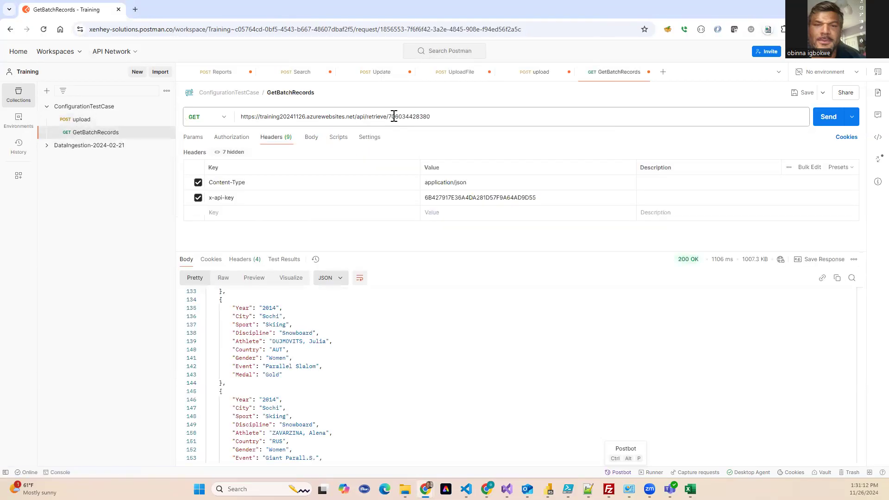
pyautogui.click(439, 114)
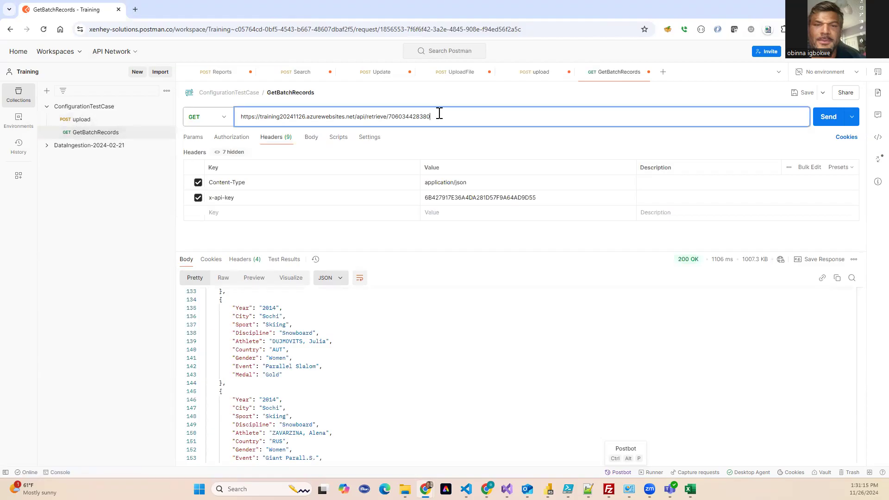
pyautogui.hotkey('ctrl', 'a')
pyautogui.hotkey('ctrl', 'c')
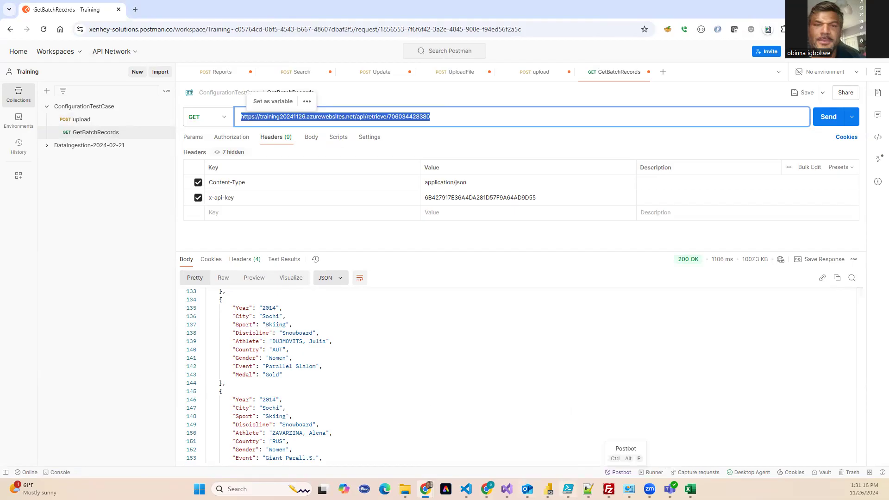
# - Switch to Notepad++ and paste the copied retrieve URL below the JSON error response in the new 15 document, separated by a blank line
pyautogui.click(587, 488)
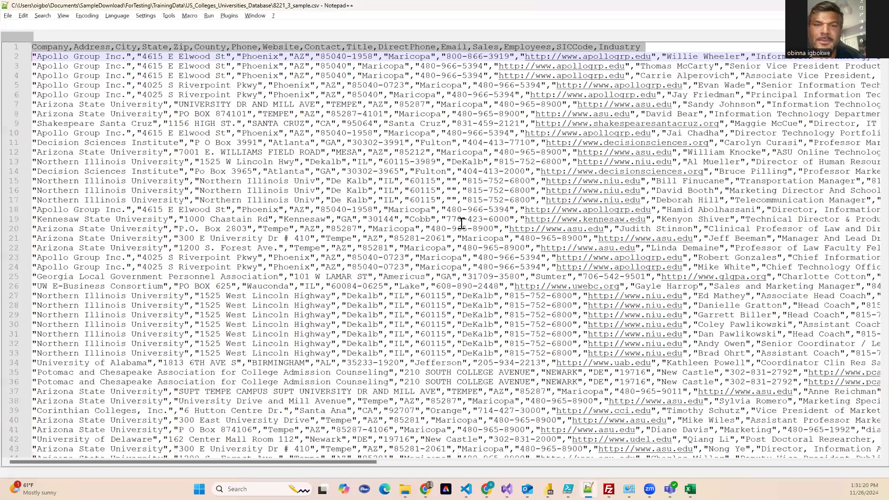
pyautogui.hotkey('ctrl', 'n')
pyautogui.write('{     "StatusCode": "Failed",     "Reason": "Oops Something went wrong",     "ErrorCode": "266cb72b-85c5-4822-b56e-c49a65c35ce3",     "Message": "The given key \'UserID\' was not present in the dictionary." }')
pyautogui.click(433, 87)
pyautogui.press('Return')
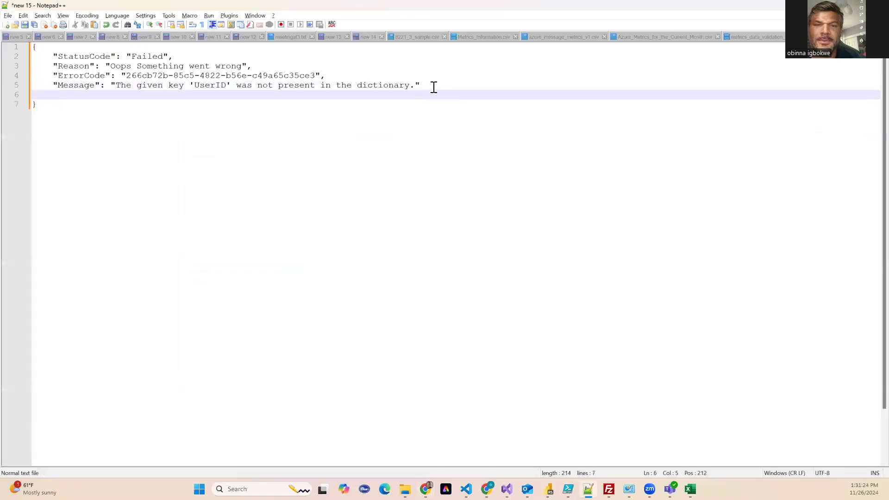
pyautogui.press('BackSpace')
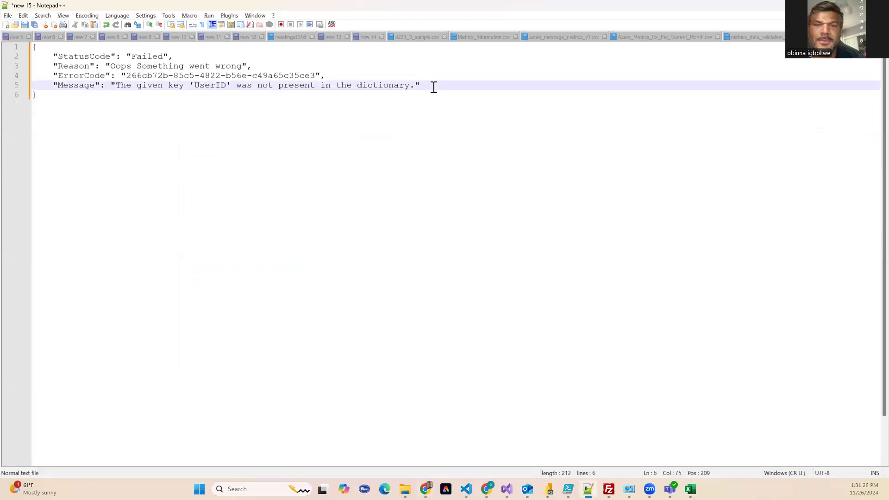
pyautogui.press('Down')
pyautogui.press('Return')
pyautogui.press('Return')
pyautogui.hotkey('ctrl', 'v')
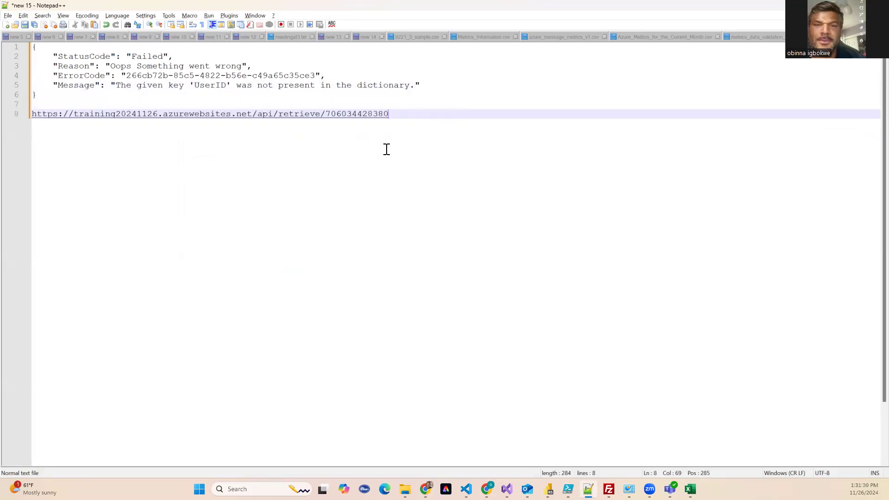
# - Switch to Postman and copy the BatchID value from the upload request's response
pyautogui.hotkey('alt', 'Tab')
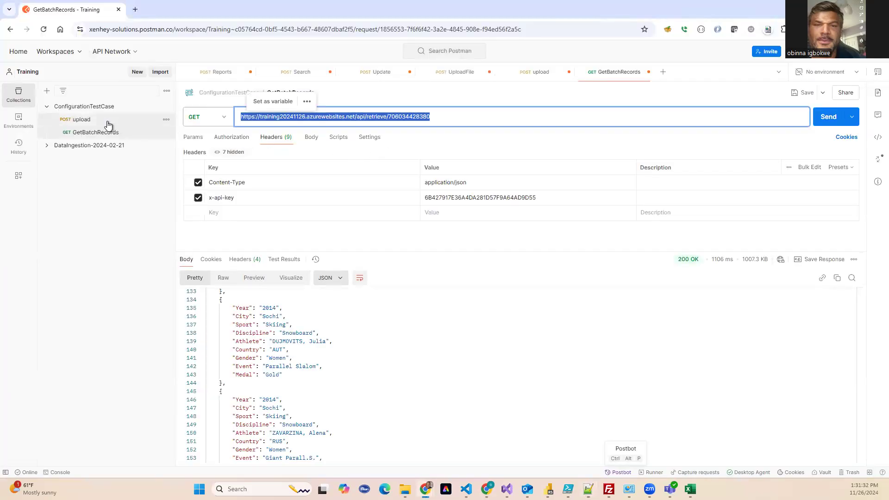
pyautogui.click(102, 122)
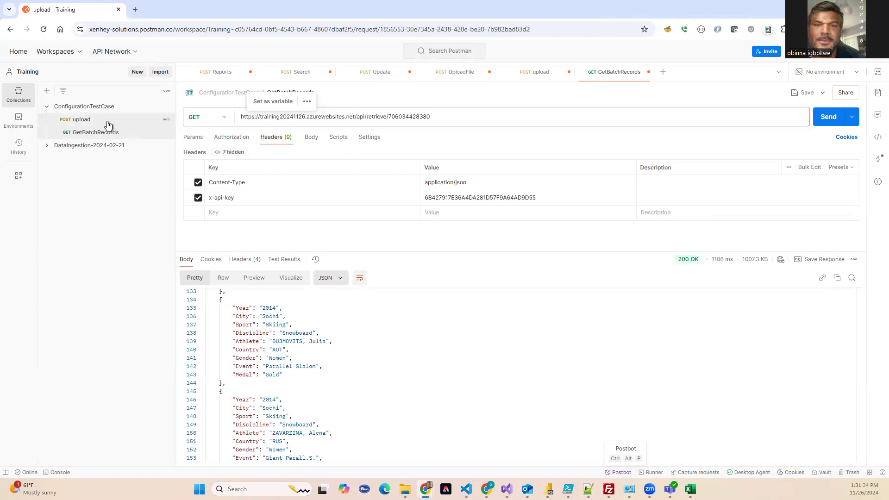
pyautogui.doubleClick(297, 283)
pyautogui.hotkey('ctrl', 'c')
pyautogui.click(94, 133)
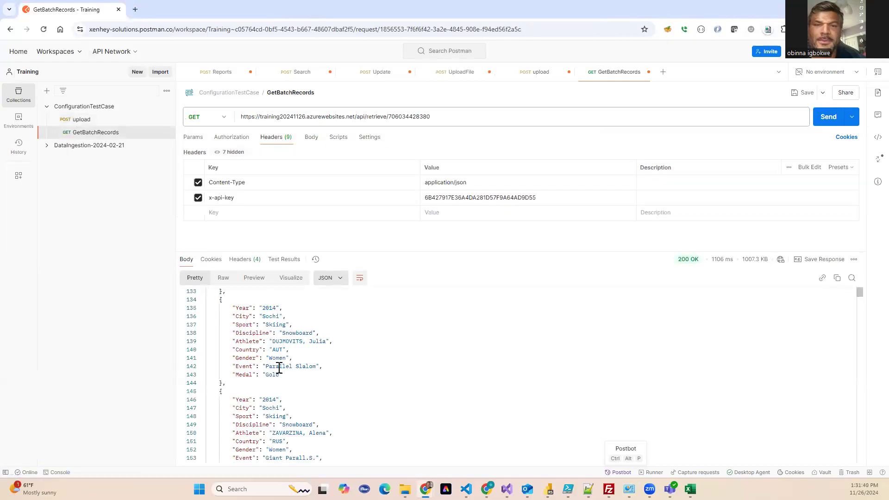
pyautogui.moveTo(240, 117); pyautogui.dragTo(410, 116)
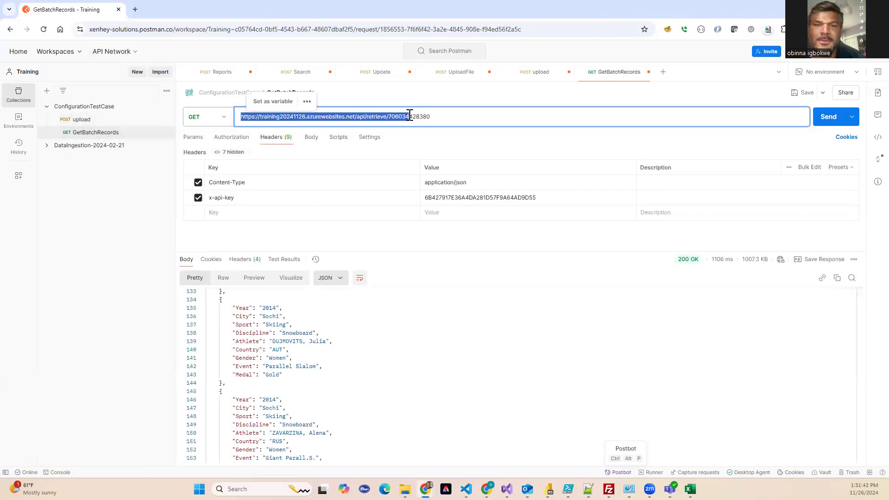
pyautogui.click(447, 115)
pyautogui.doubleClick(449, 114)
pyautogui.hotkey('ctrl', 'v')
pyautogui.click(832, 126)
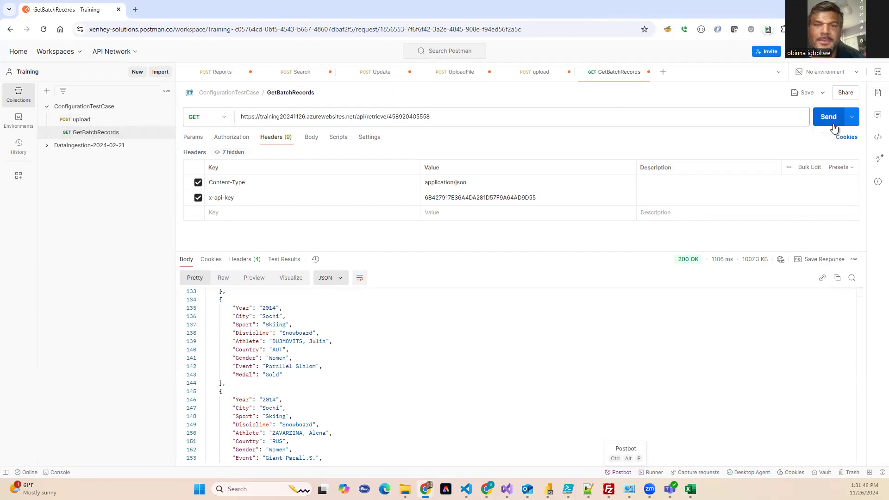